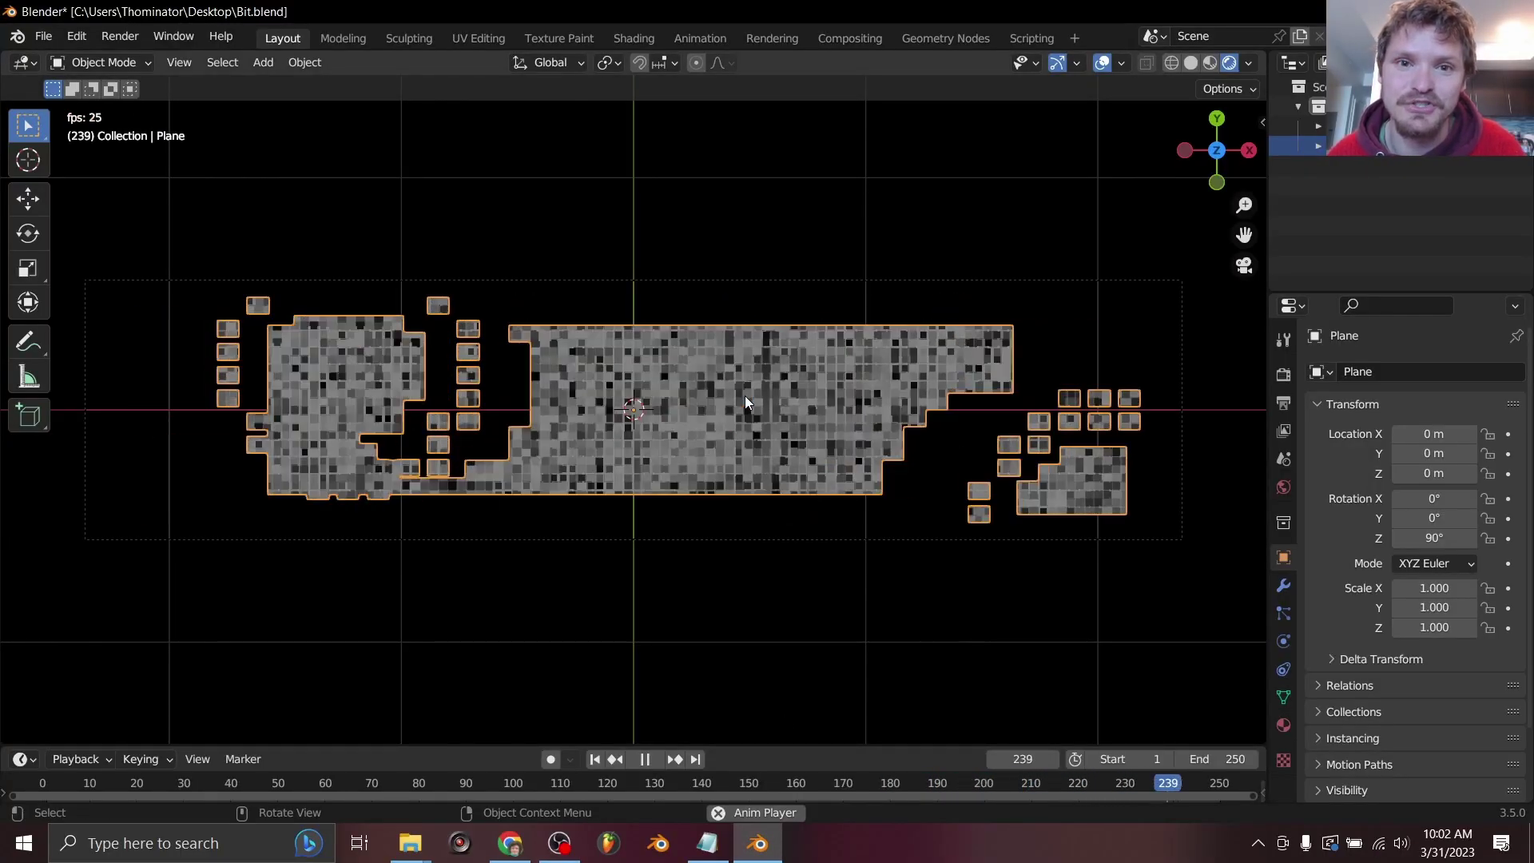
Stop the fragment playback and start a new General file, reaching the save-changes prompt for Bit.blend
key("space")
key("ctrl+n")
left_click(675, 369)
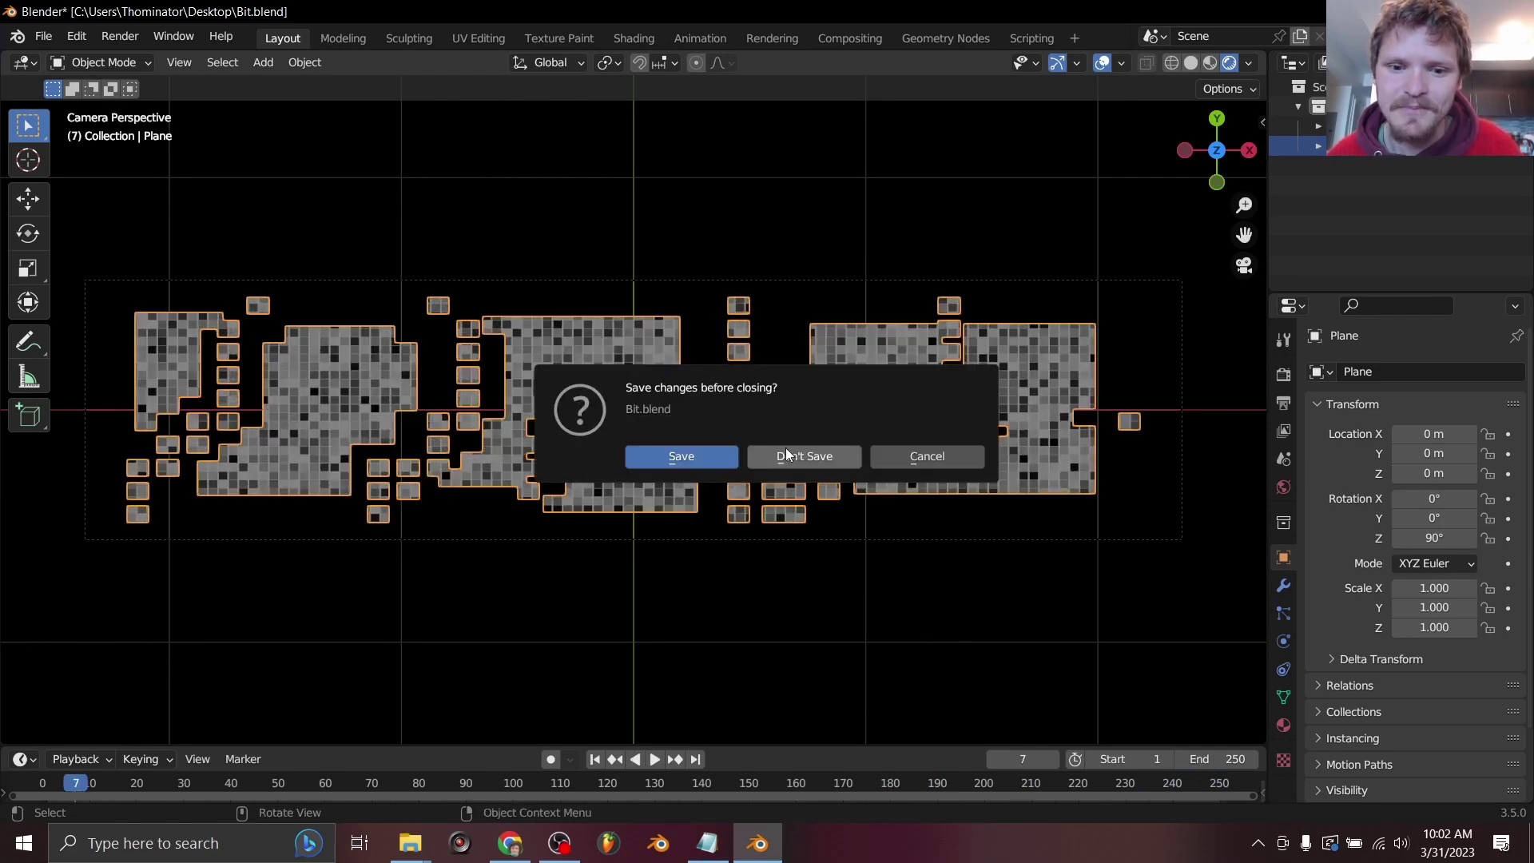
Discard changes, clear the scene in the Geometry Nodes workspace, and add a fresh cube
left_click(803, 456)
left_click(945, 14)
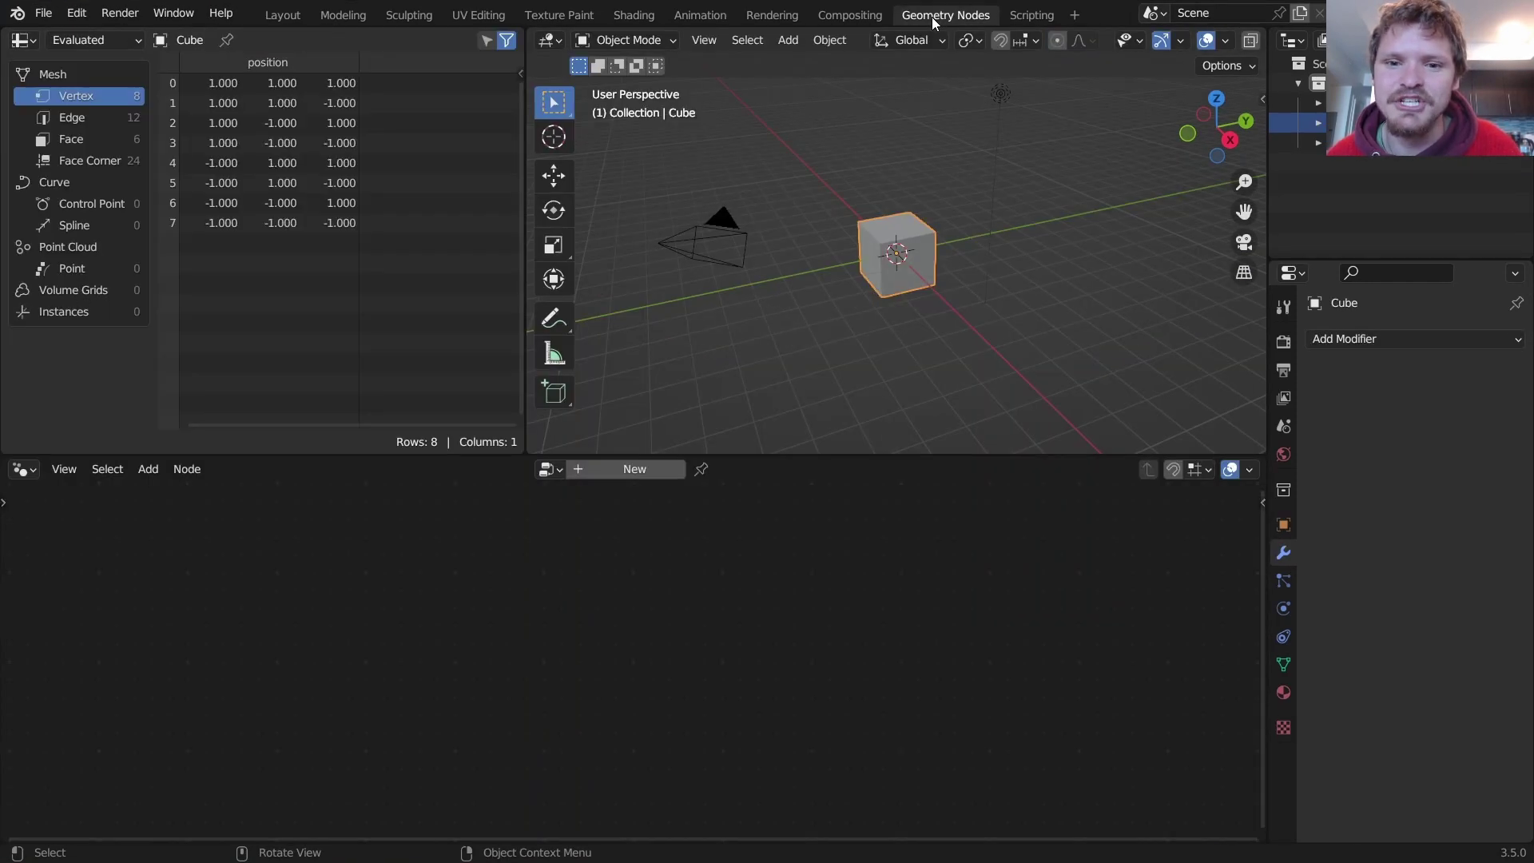
key("a")
key("x")
left_click(875, 193)
key("shift+a")
mouse_move(799, 53)
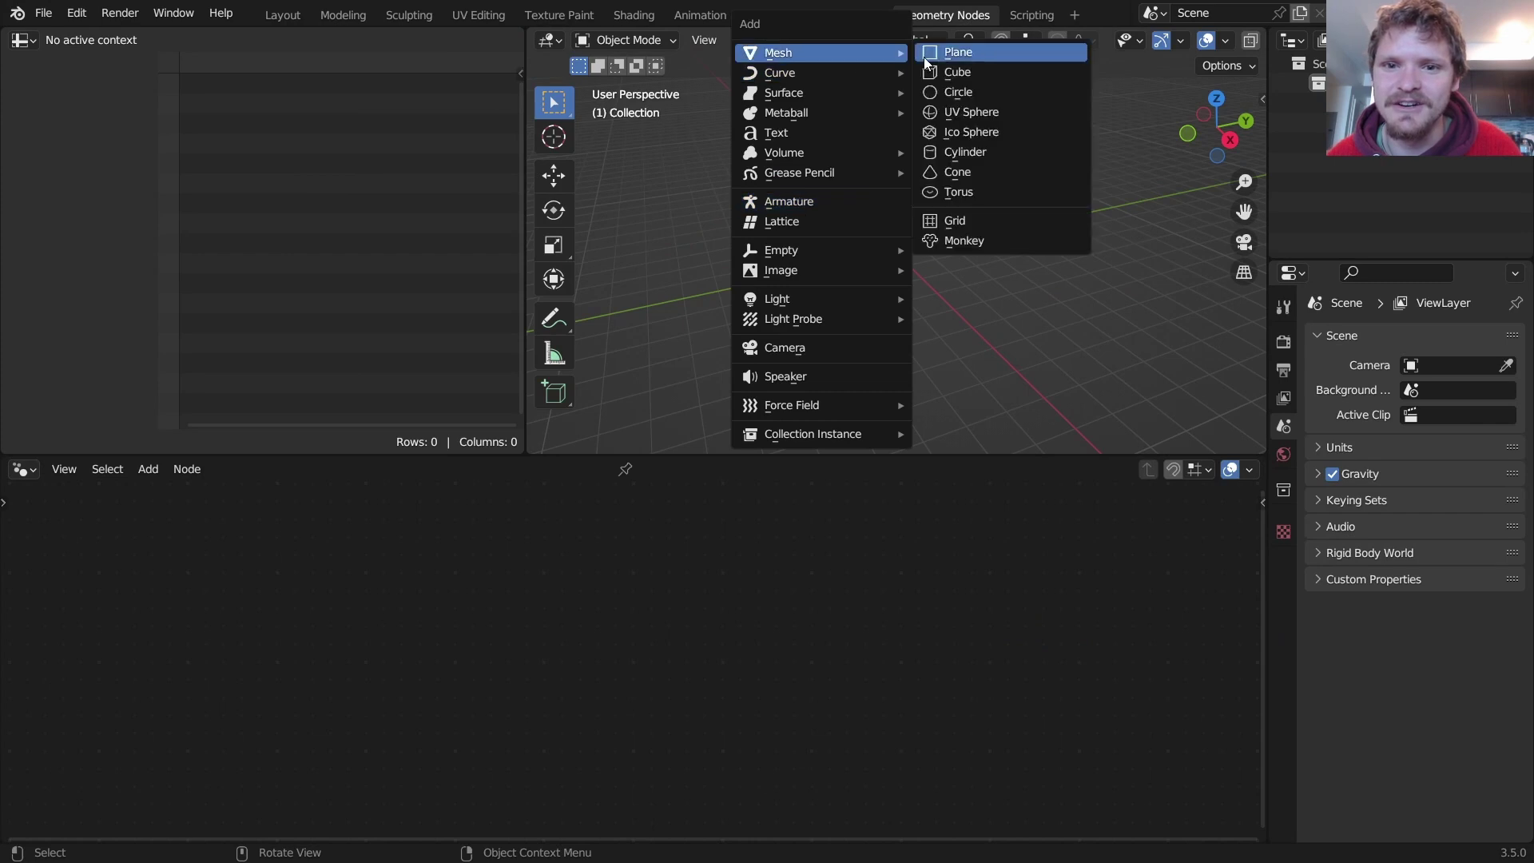
left_click(934, 69)
Give the cube a new node tree, remove Group Input, and wire a Grid node into Group Output
left_click(615, 469)
left_click_drag(541, 743, 349, 657)
key("x")
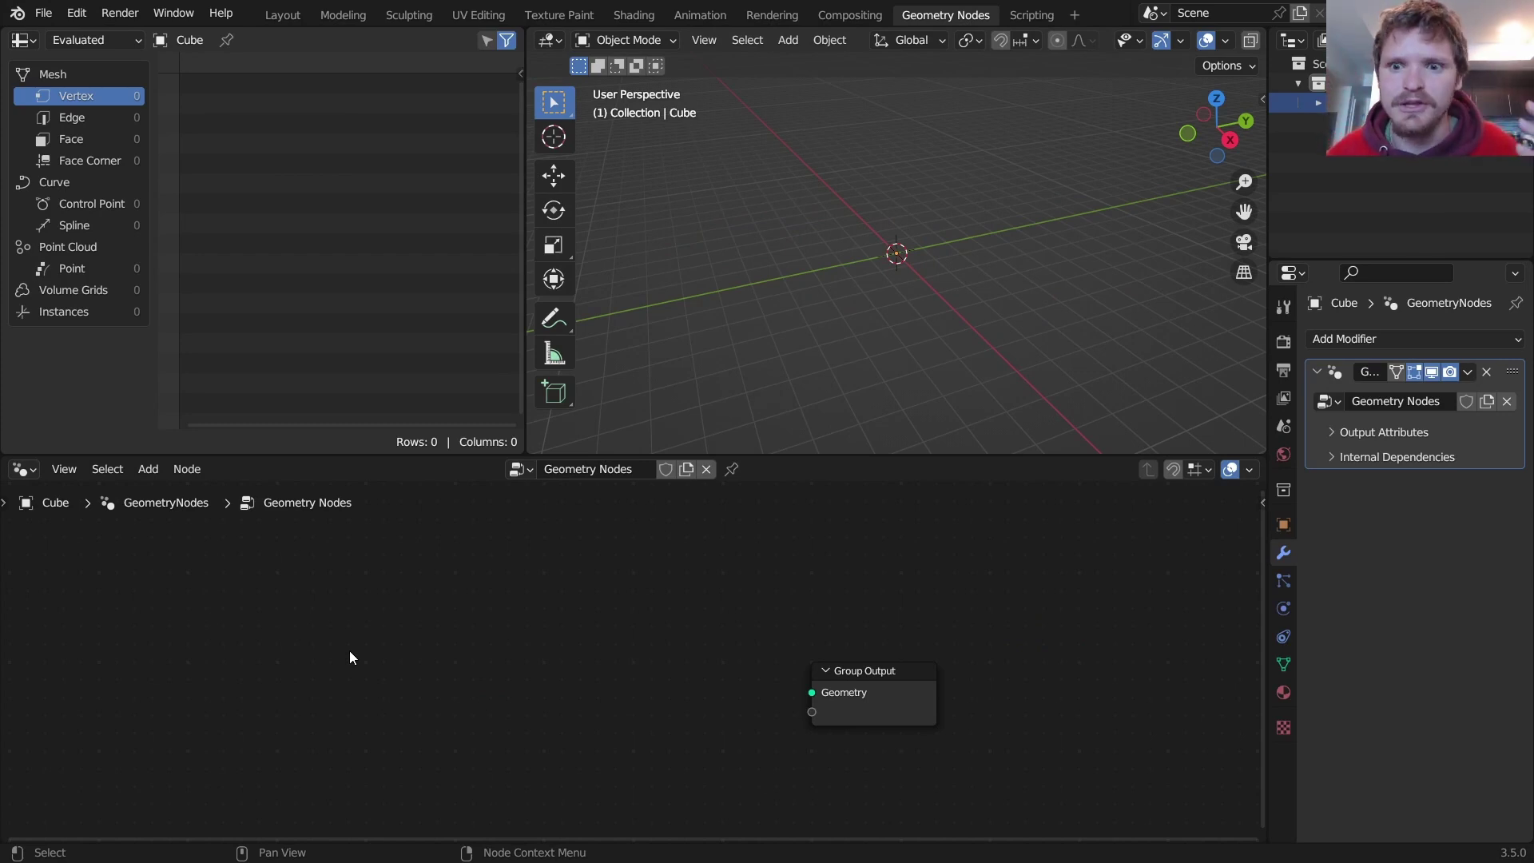
middle_click_drag(534, 706, 597, 660)
key("shift+a")
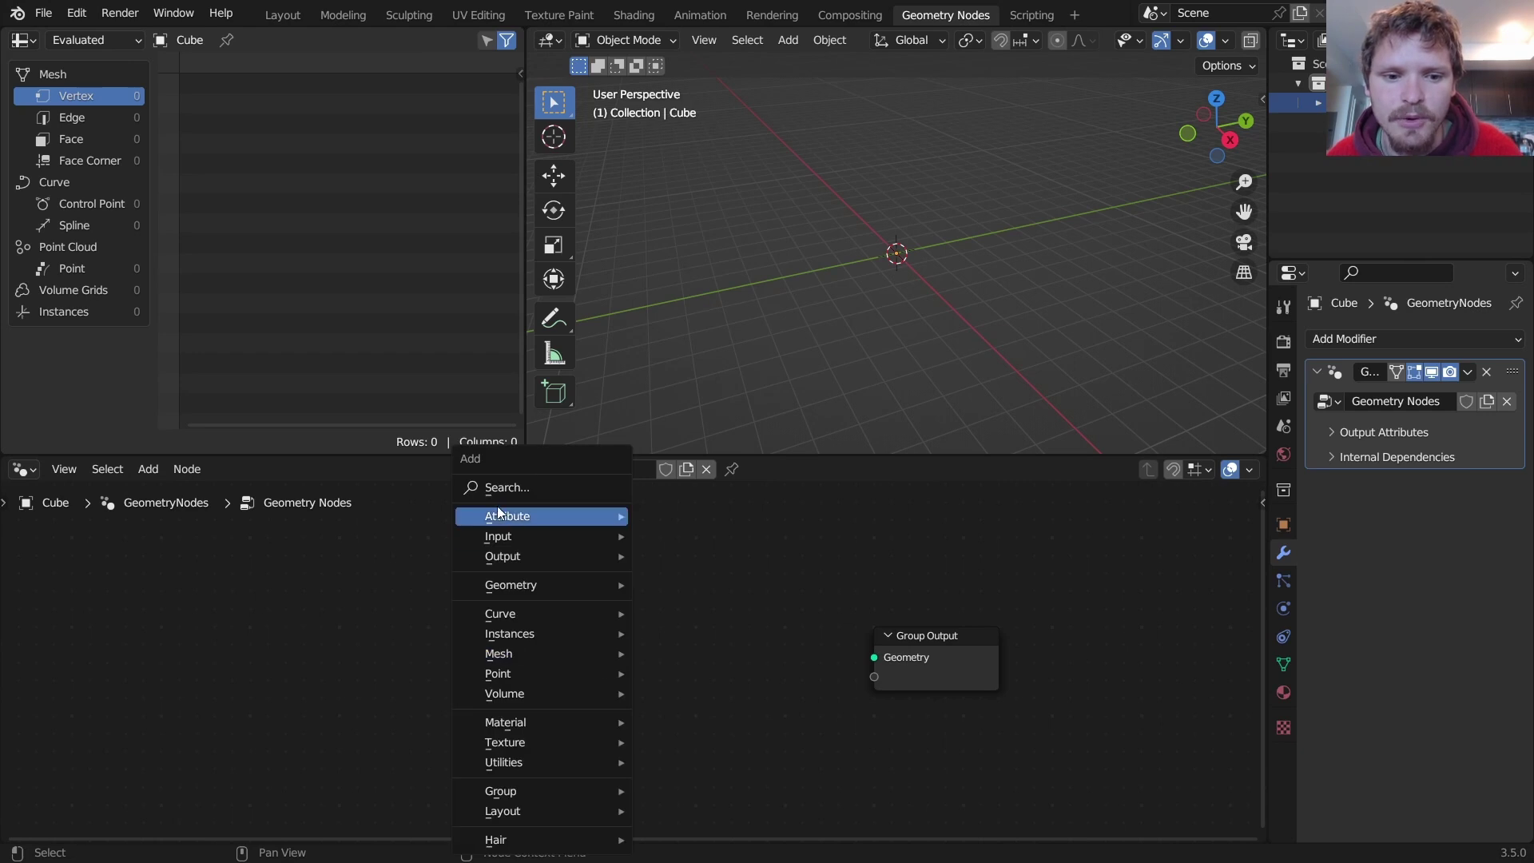
type("gr")
left_click(564, 523)
left_click(467, 639)
left_click_drag(539, 624, 870, 651)
Set the Grid to Size X 5.7 m with 32 by 7 vertices, viewed top-down in wireframe
left_click(1218, 96)
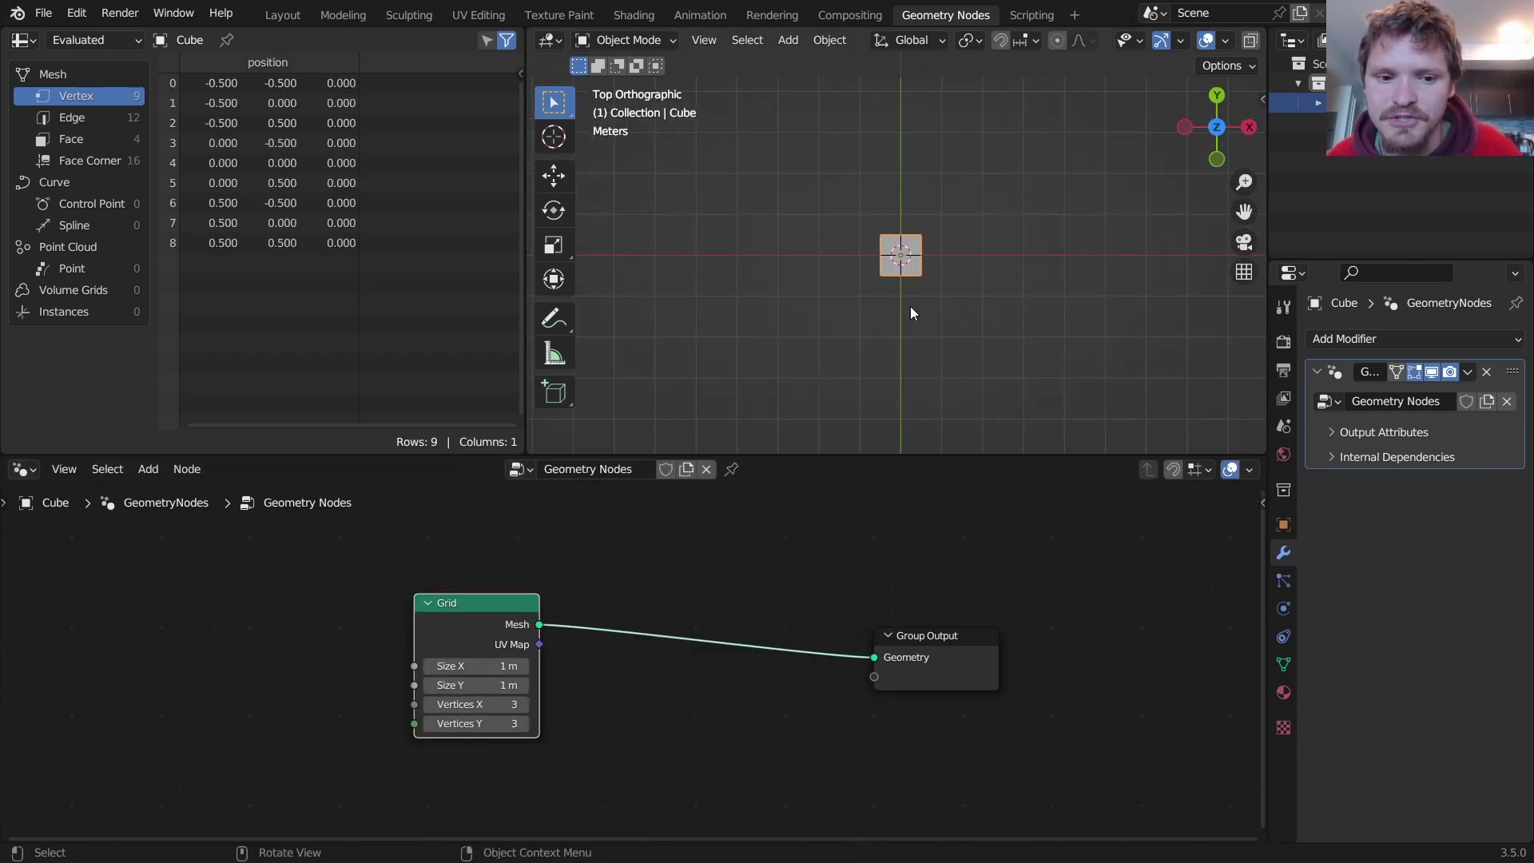
scroll(641, 665, "up", 1)
left_click_drag(447, 666, 591, 666)
scroll(1201, 43, "down", 3)
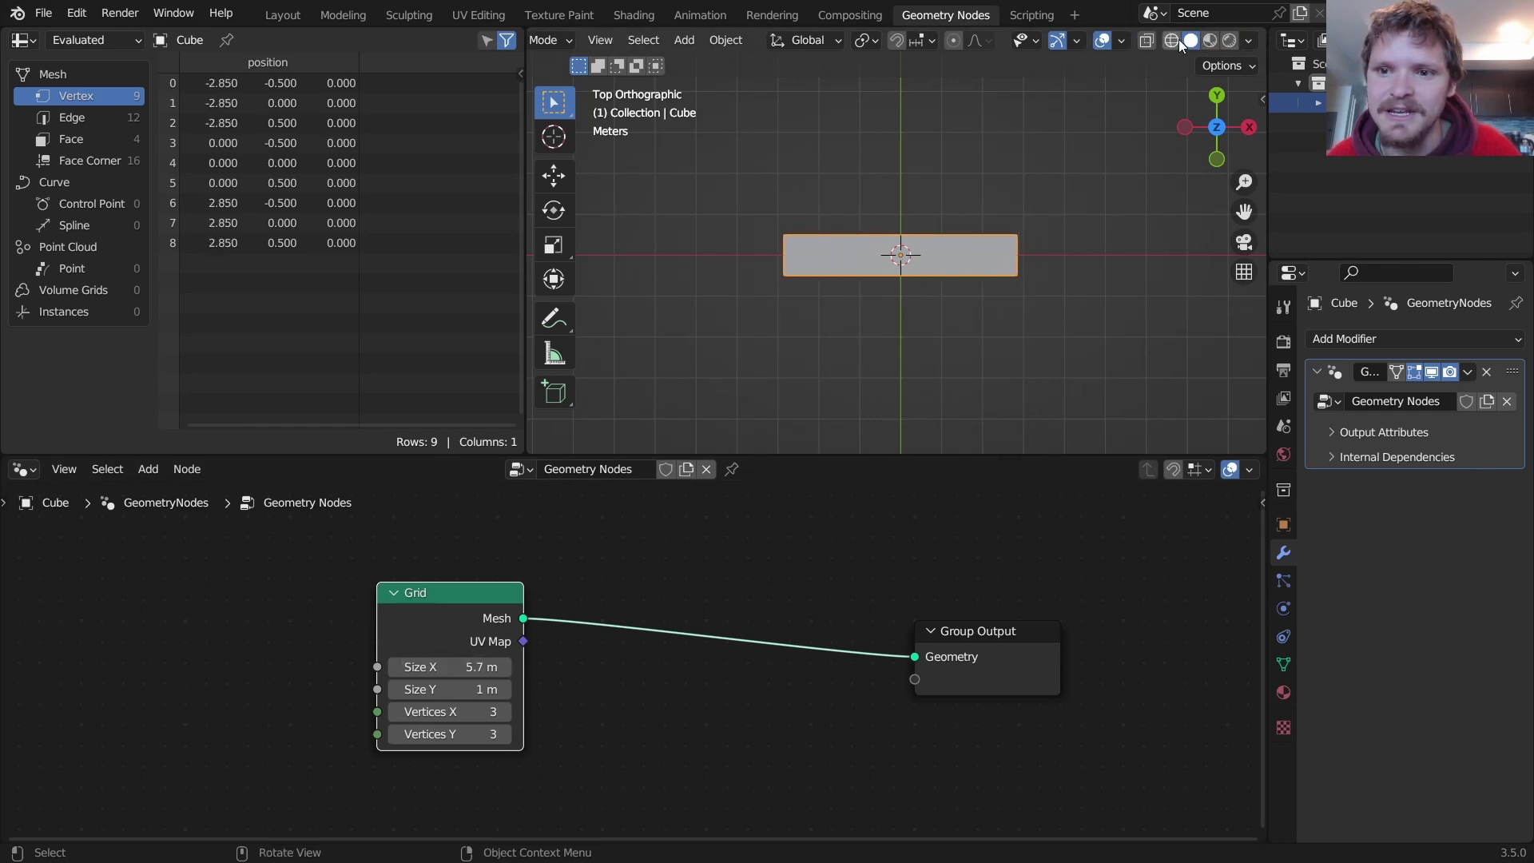
left_click(1172, 40)
scroll(1008, 238, "up", 3)
left_click_drag(448, 711, 575, 712)
left_click_drag(447, 733, 527, 711)
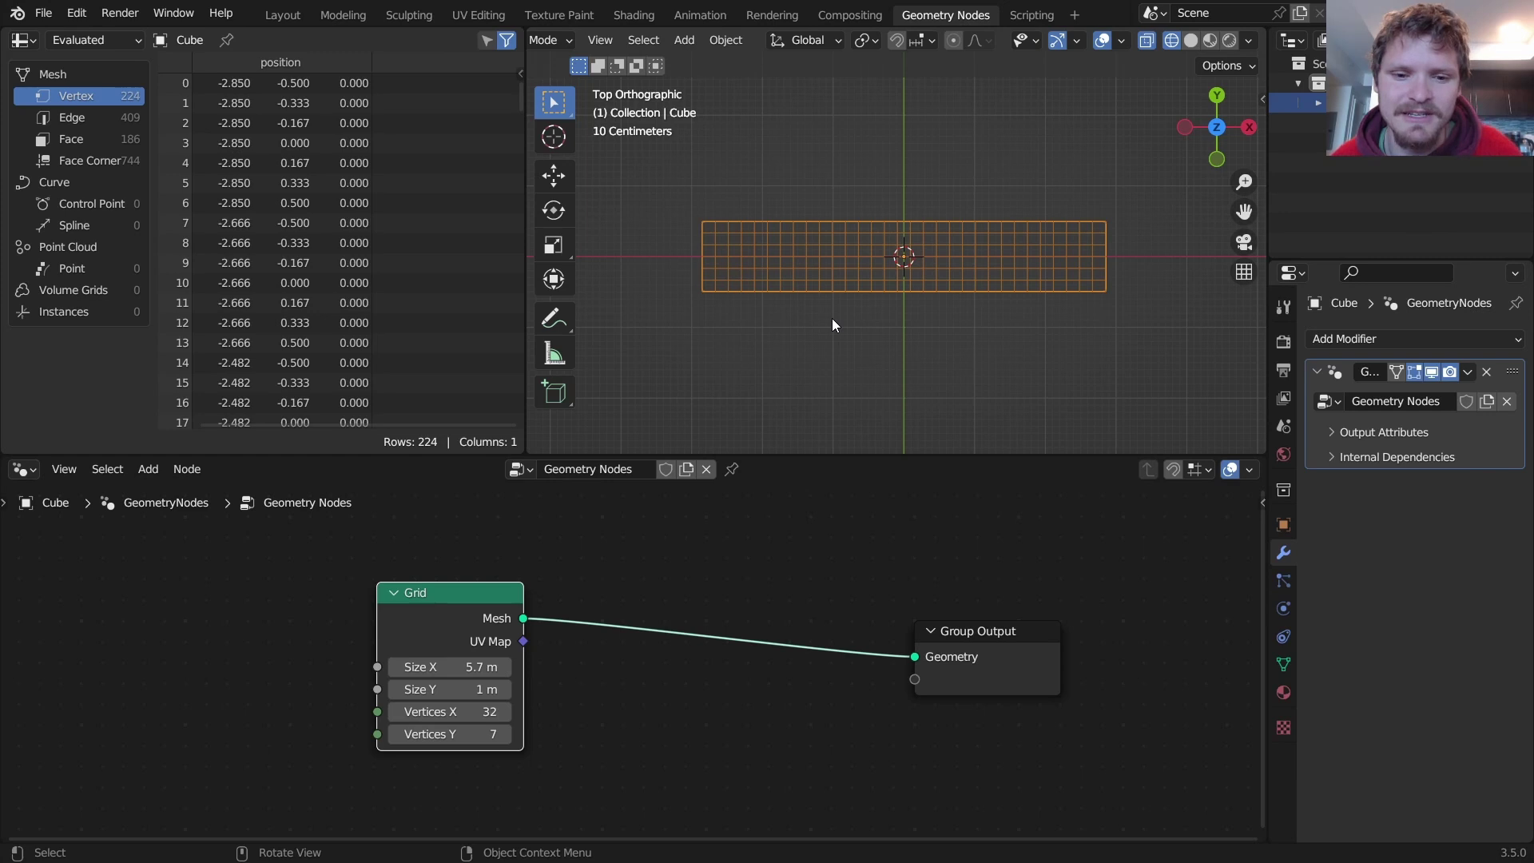
Insert Distribute Points on Faces between Grid and Group Output, using Poisson Disk distribution
key("shift+a")
left_click(638, 489)
type("d")
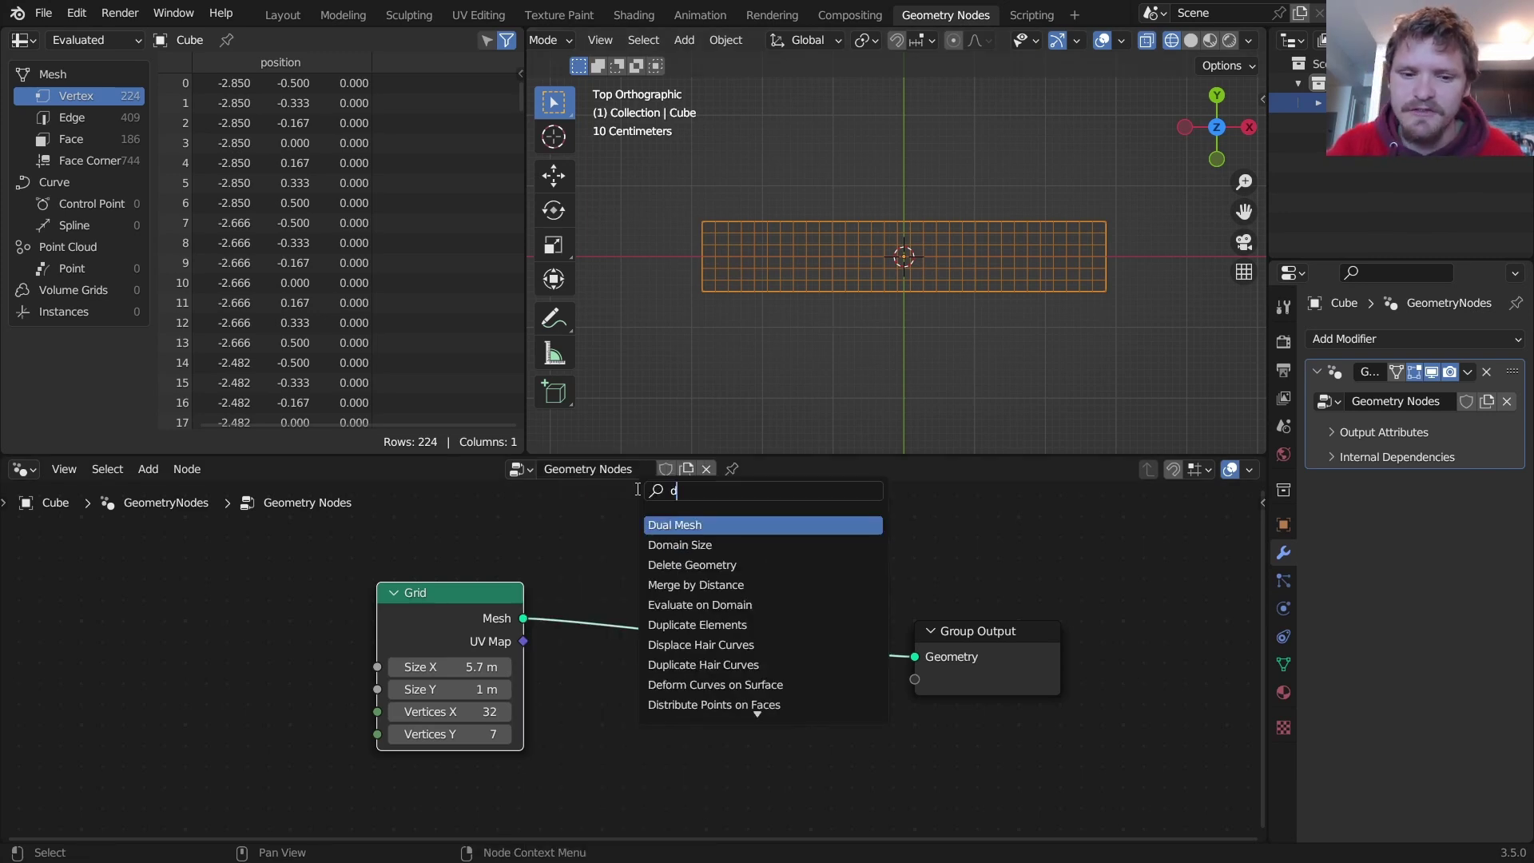
type("ist")
key("Down")
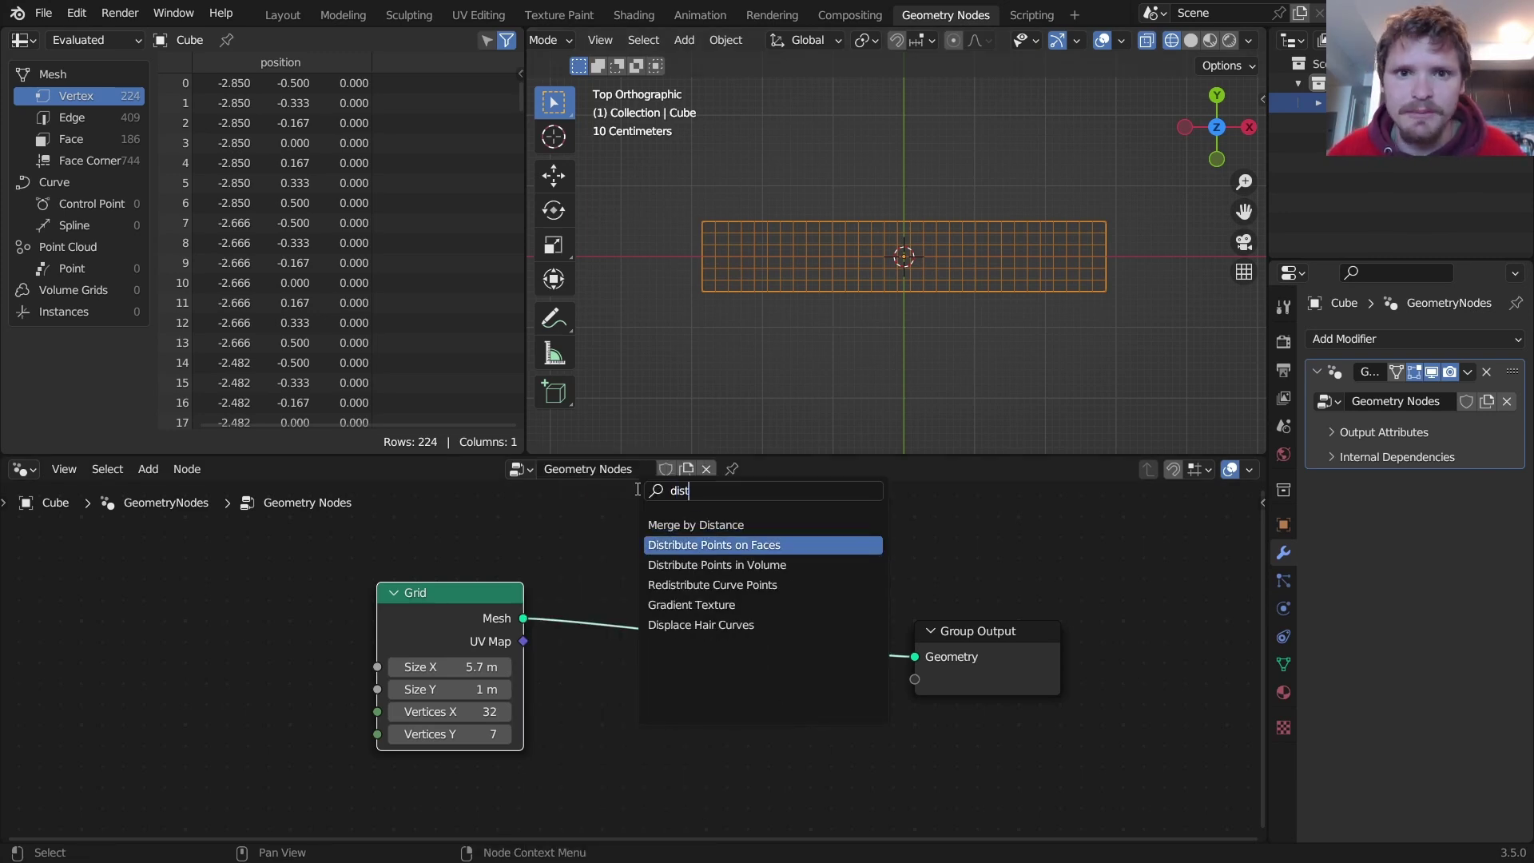
key("Return")
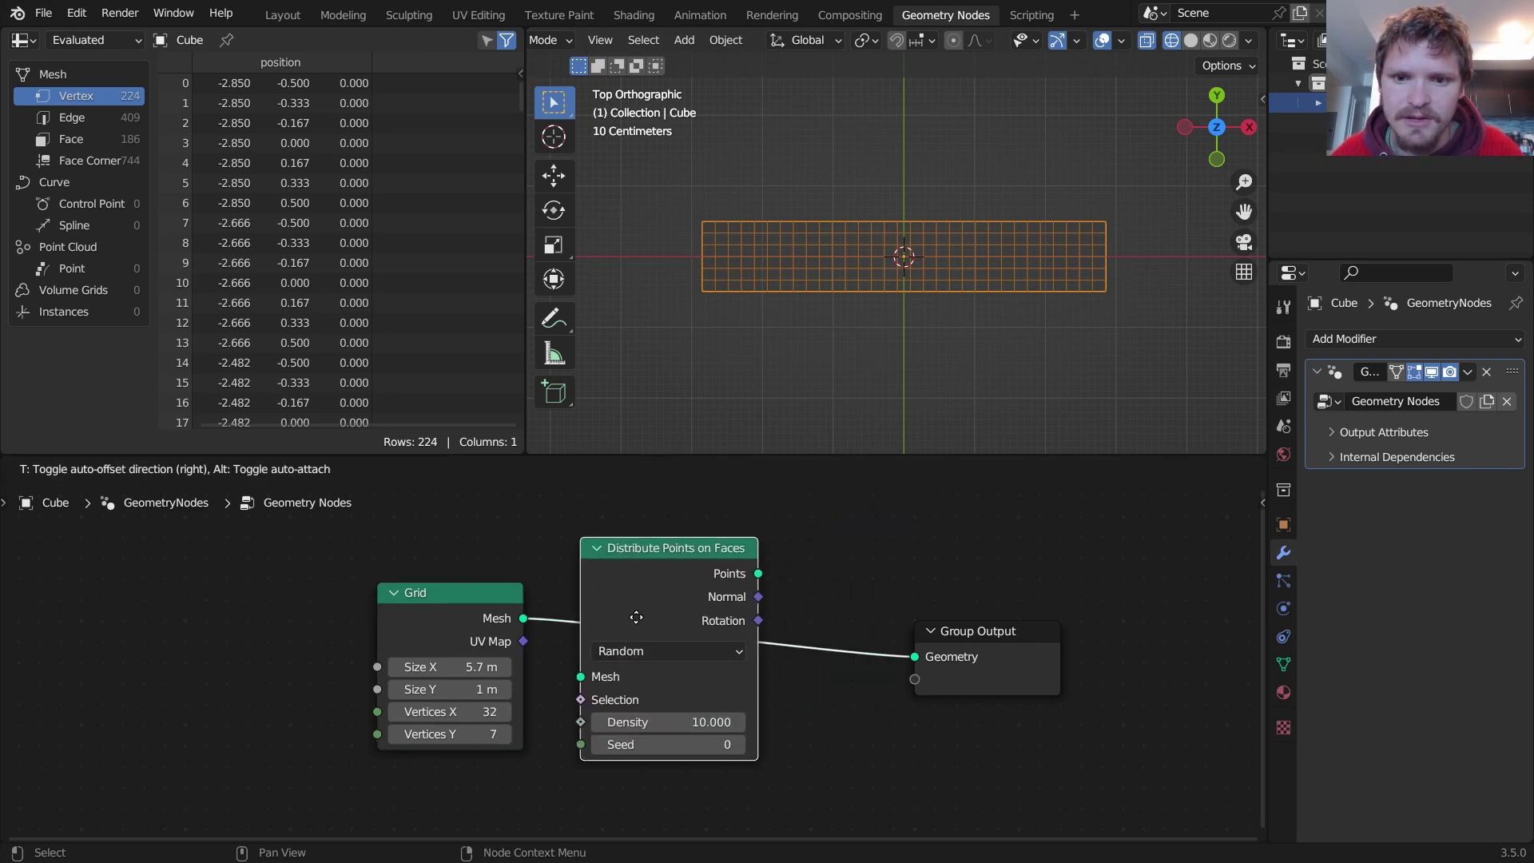
left_click(717, 575)
left_click(692, 651)
left_click(708, 698)
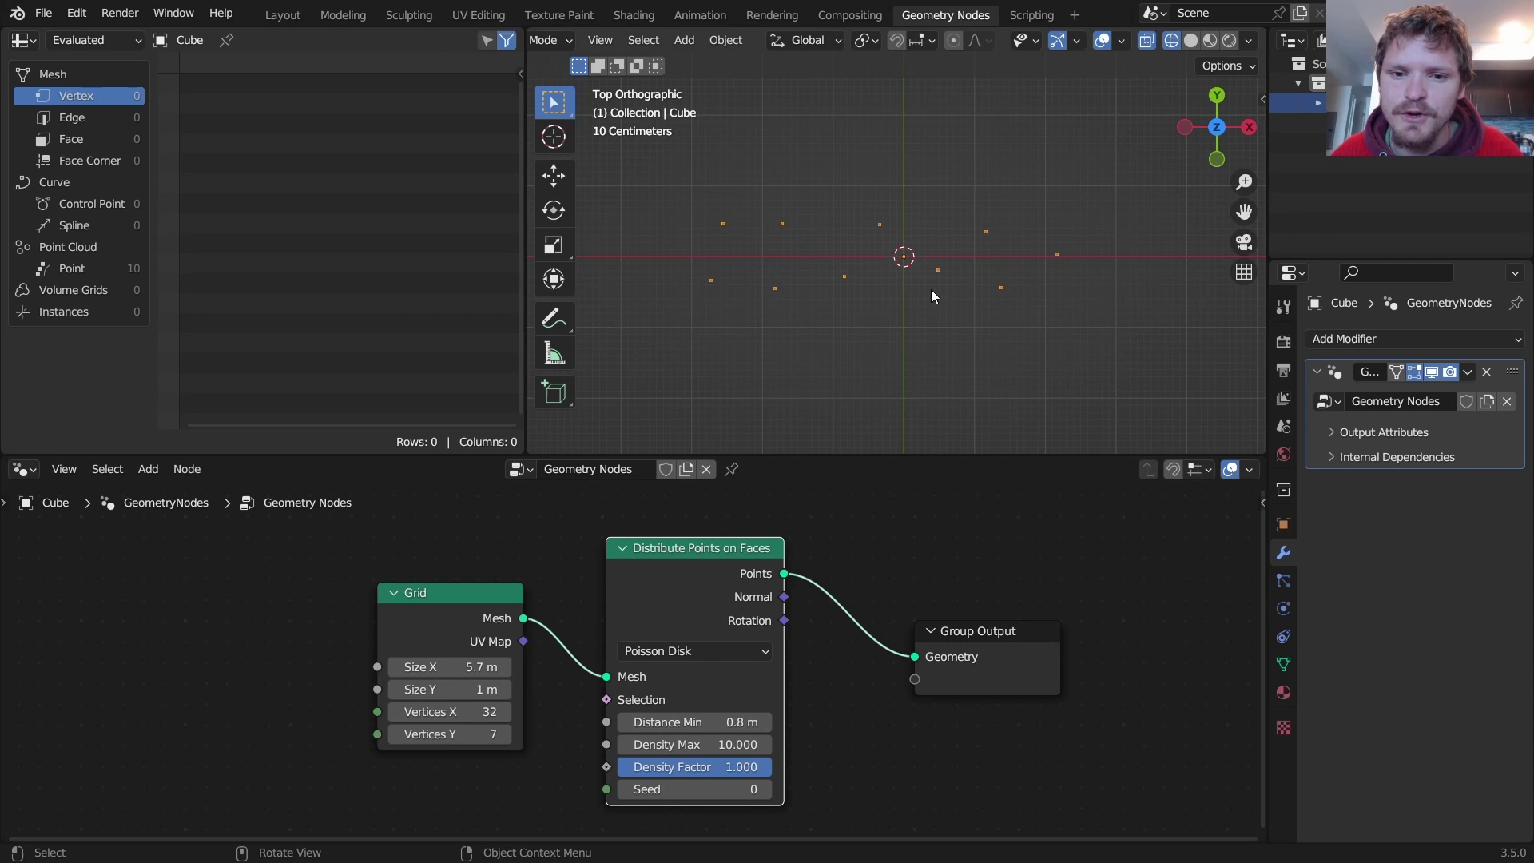
left_click_drag(938, 625, 1122, 634)
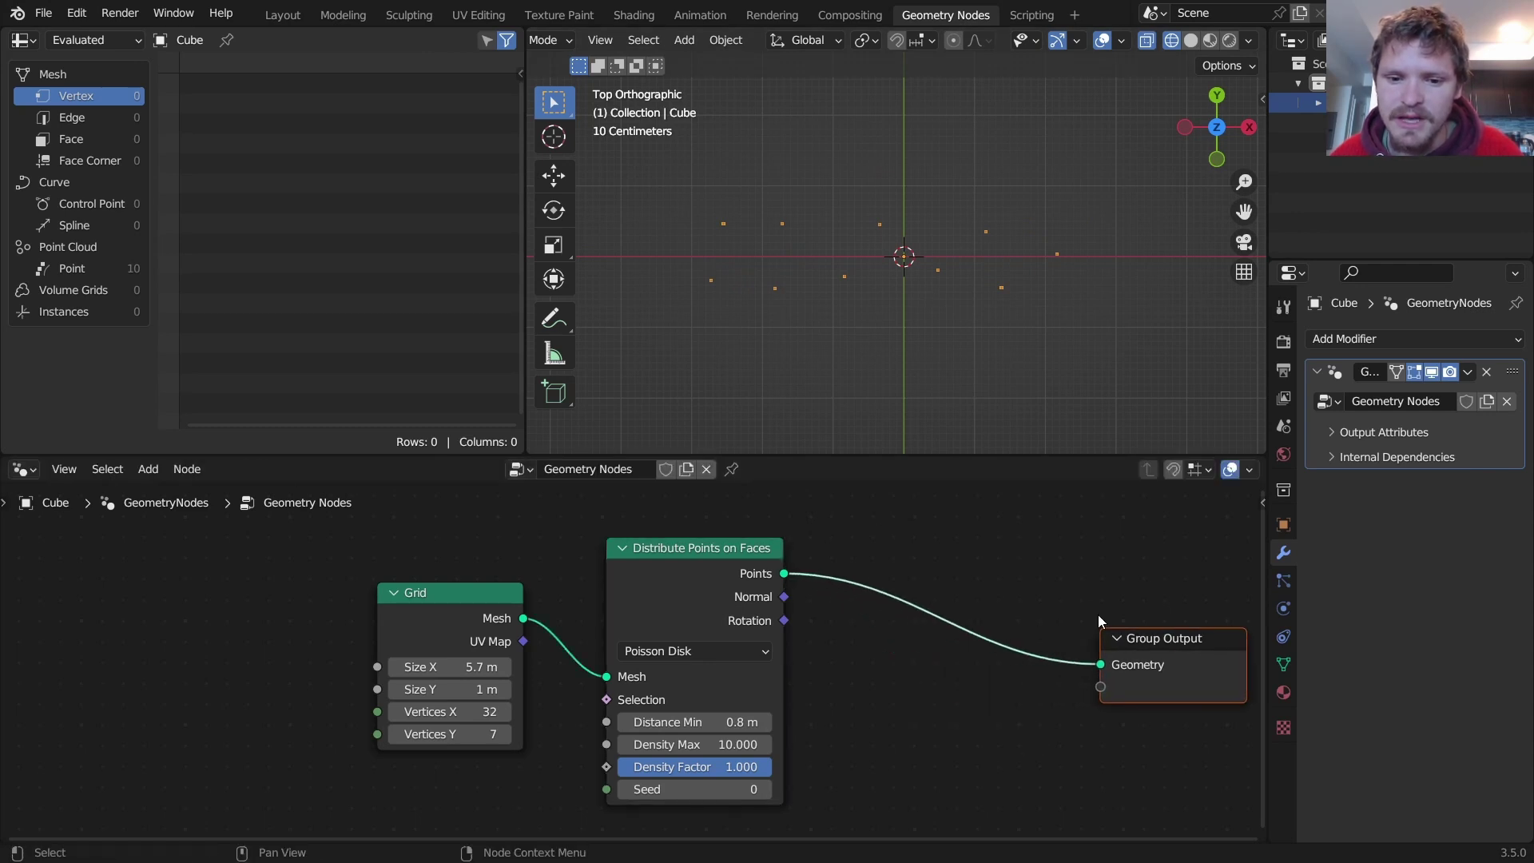
Add a Split Edges node before the output, fed by the Grid mesh
key("shift+a")
left_click(874, 481)
type("spl")
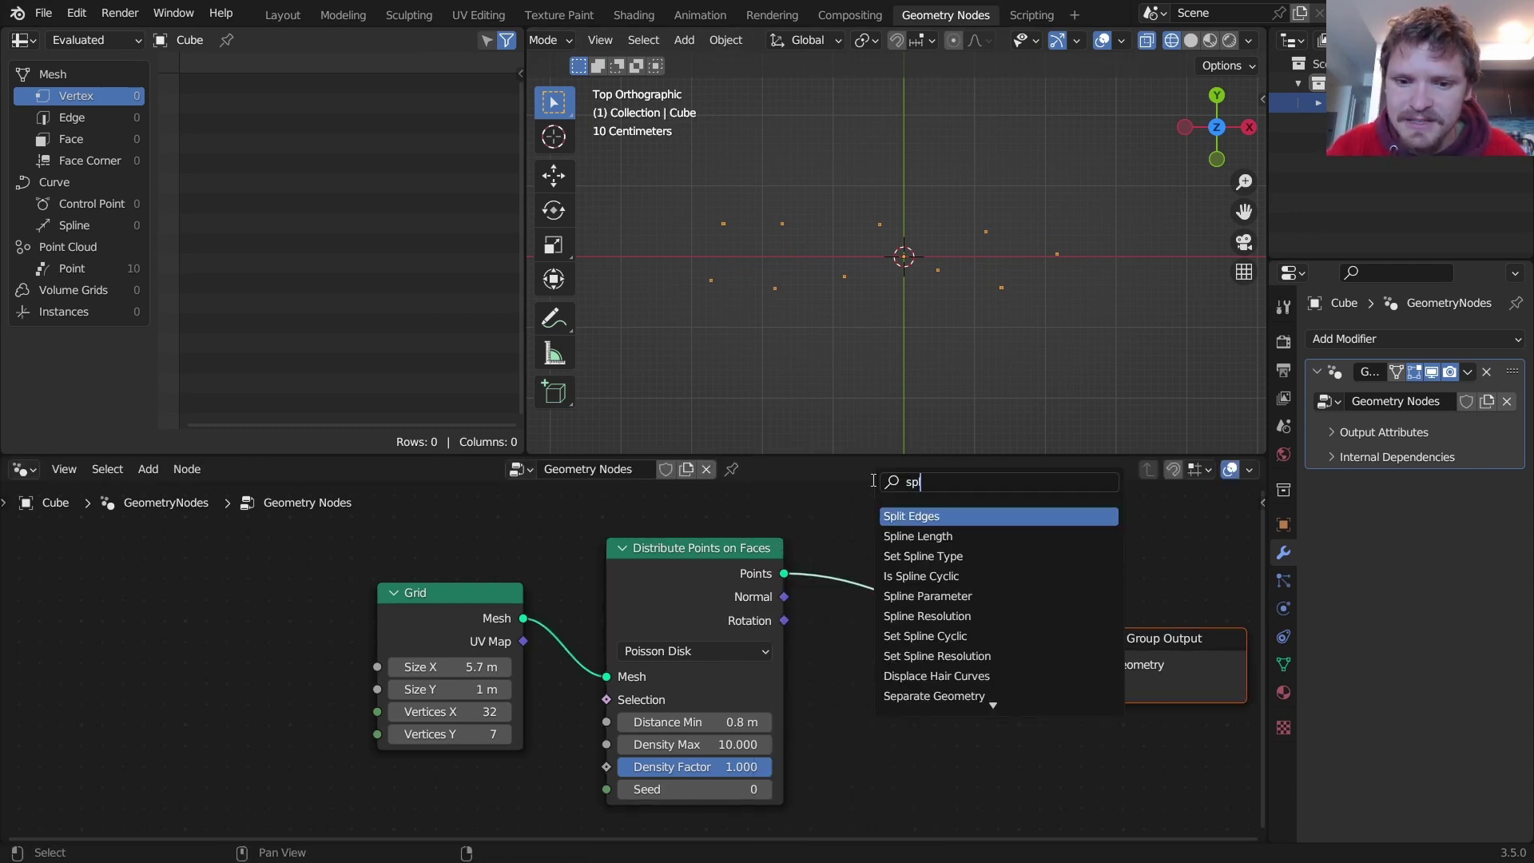
key("Return")
left_click(869, 532)
middle_click_drag(1021, 596, 794, 596)
left_click_drag(888, 631, 1104, 626)
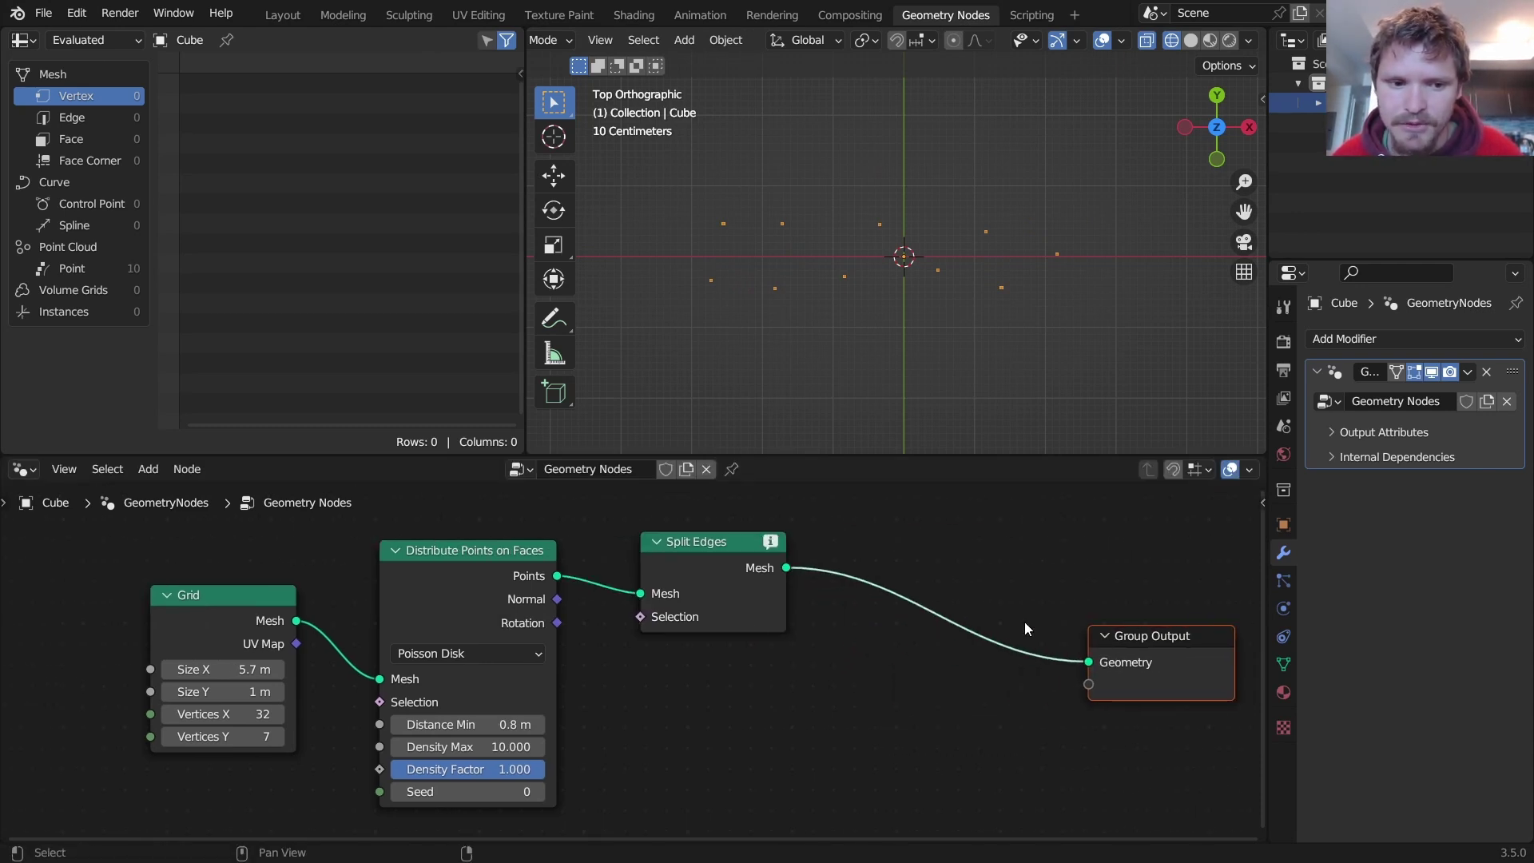
left_click_drag(297, 620, 640, 593)
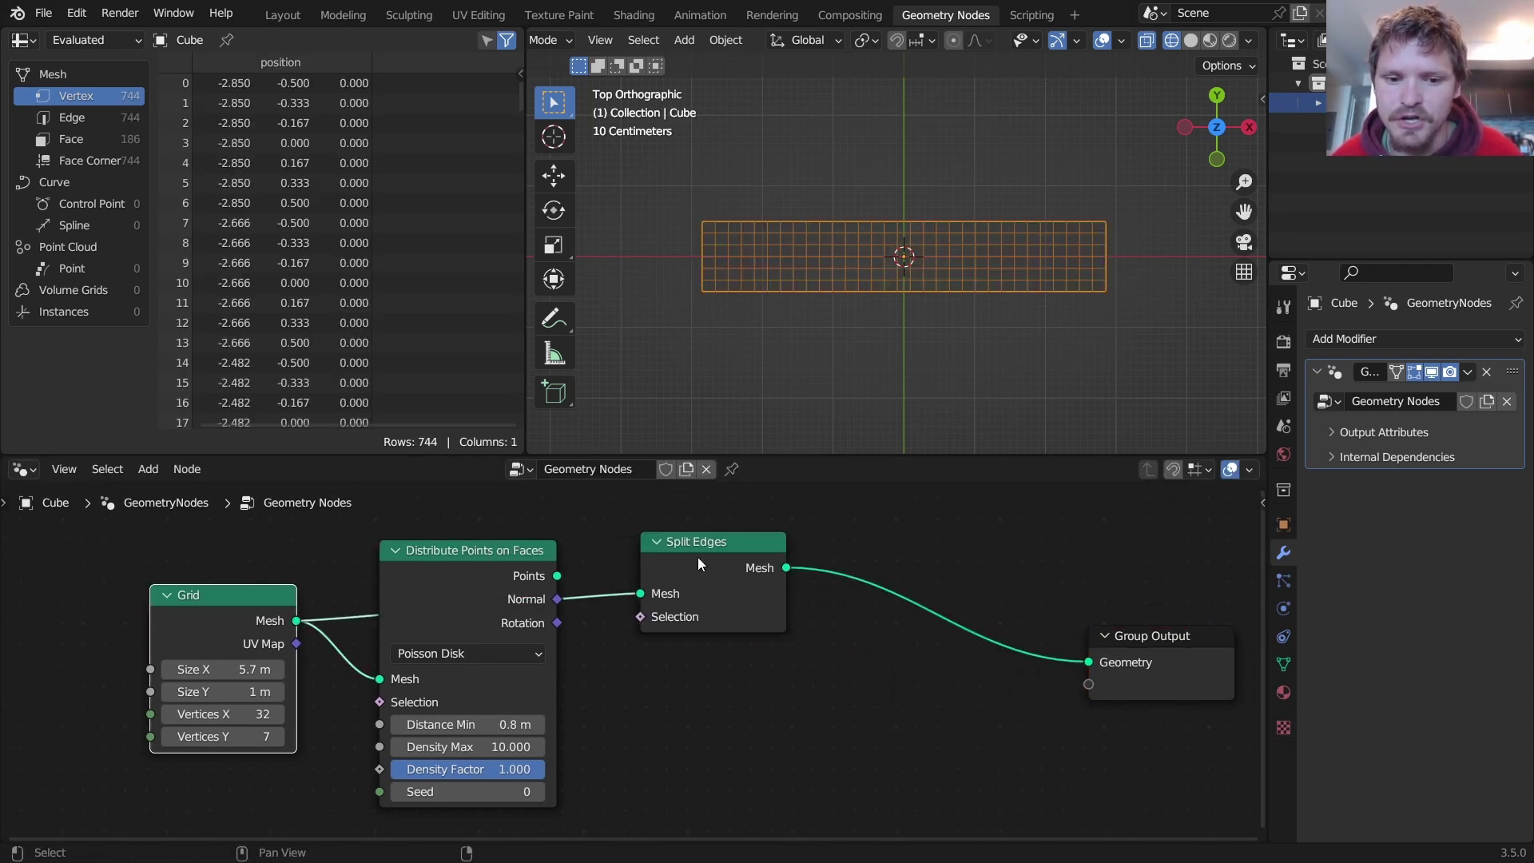
left_click_drag(768, 538, 765, 573)
Insert a Scale Elements node at 0.8 before Group Output to shrink each tile
key("shift+a")
type("scal")
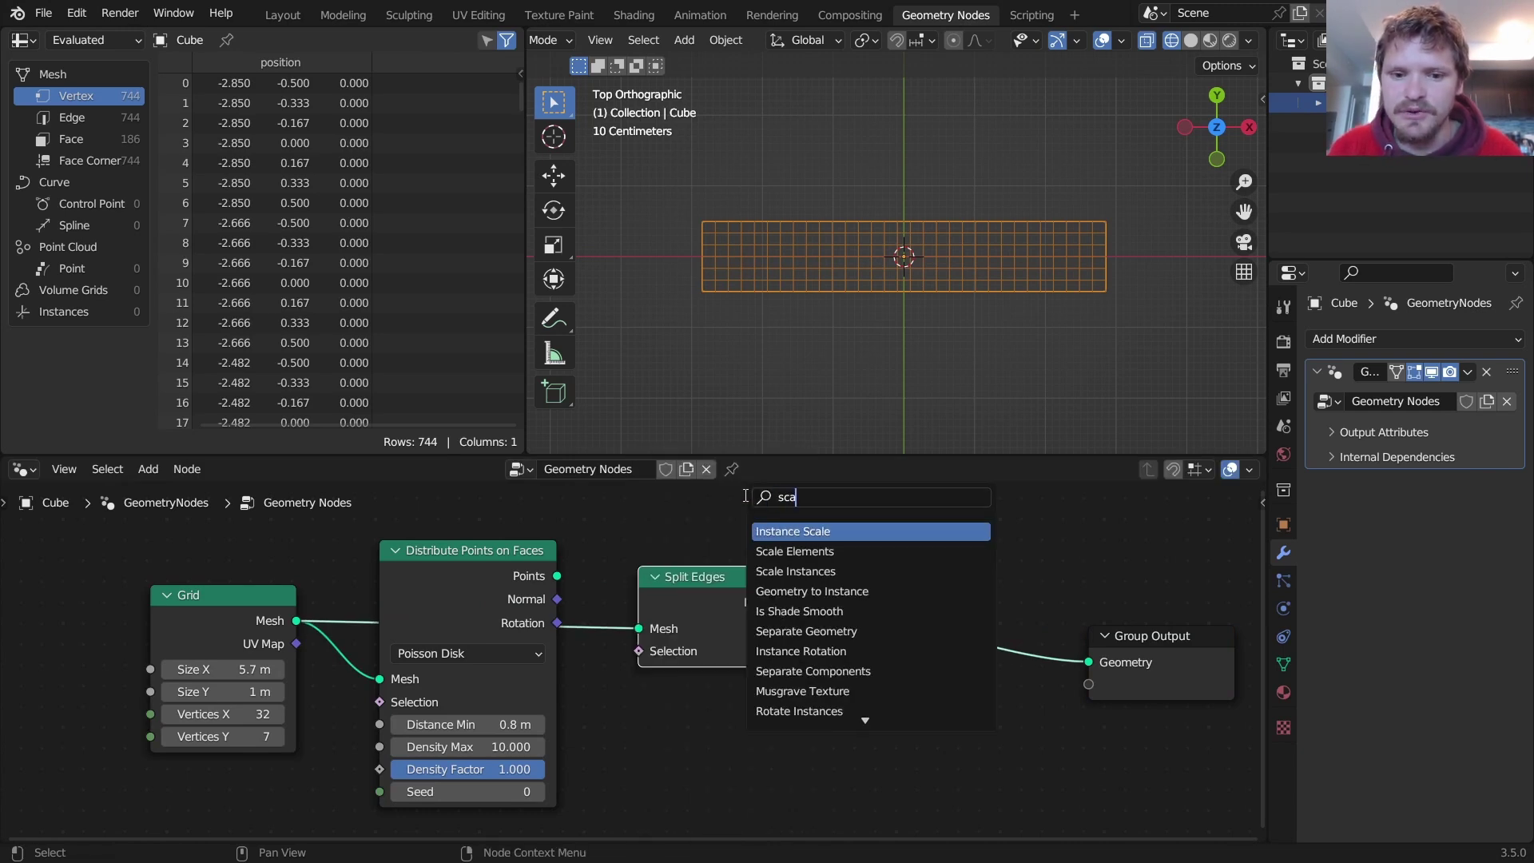
left_click(795, 551)
left_click(933, 623)
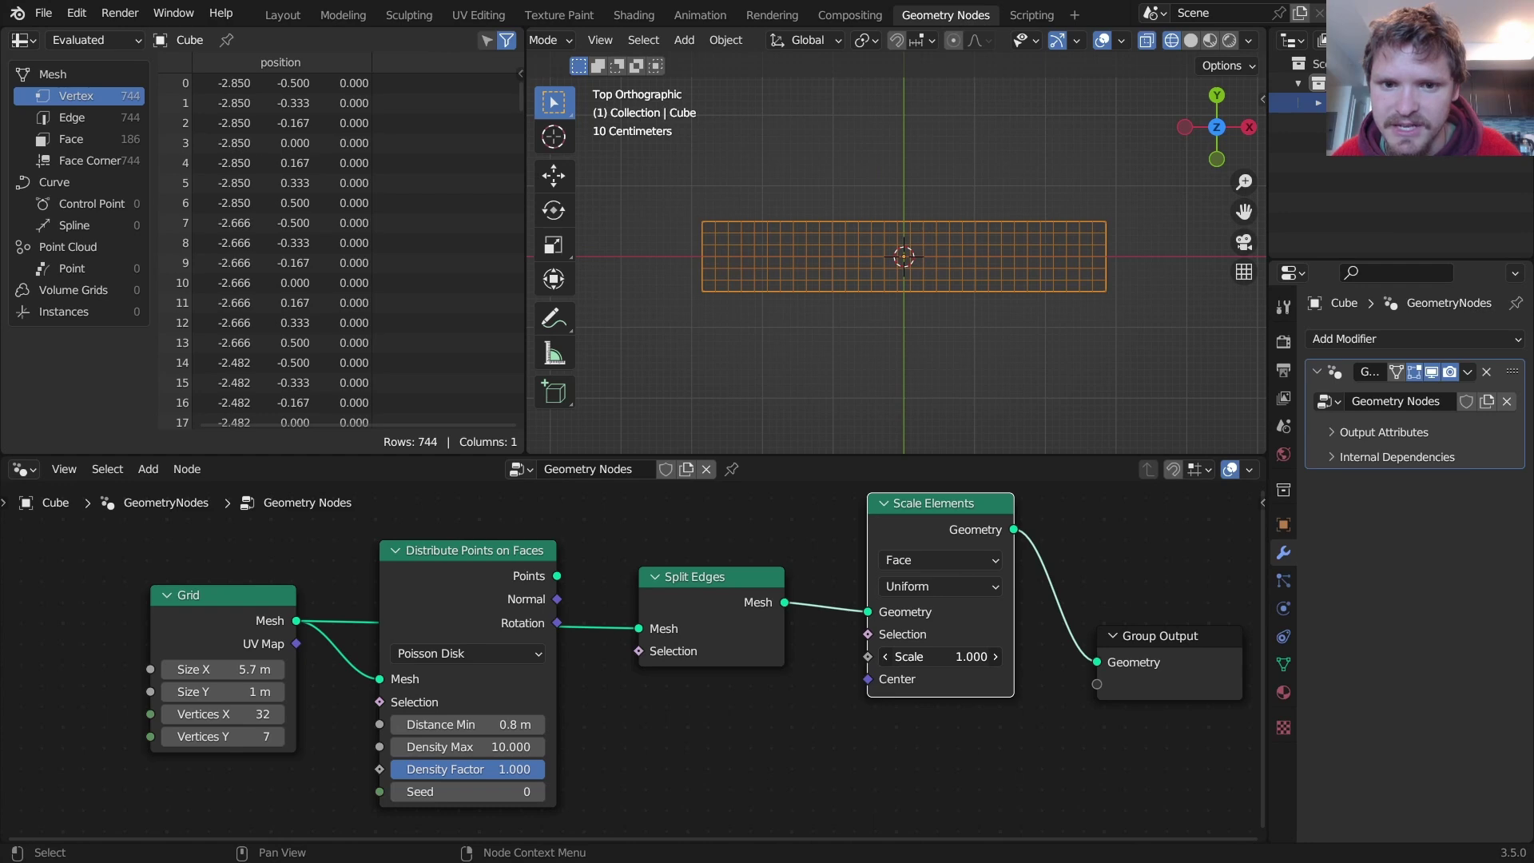
scroll(940, 655, "down", 2, "ctrl")
scroll(959, 363, "up", 2)
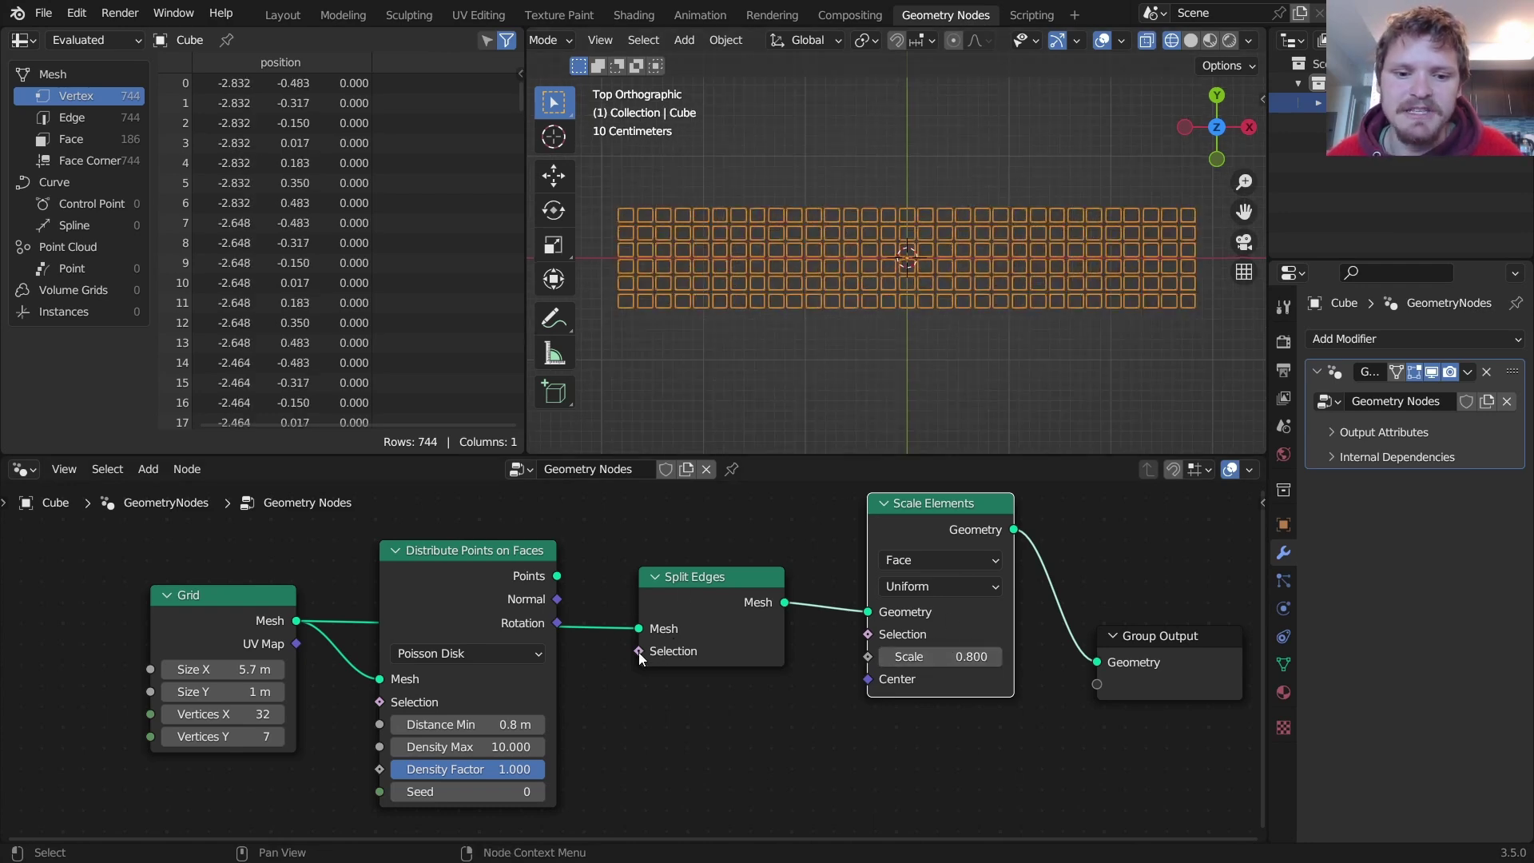
Add a Geometry Proximity node off the scattered Points, measuring to Points
middle_click_drag(639, 658, 907, 609)
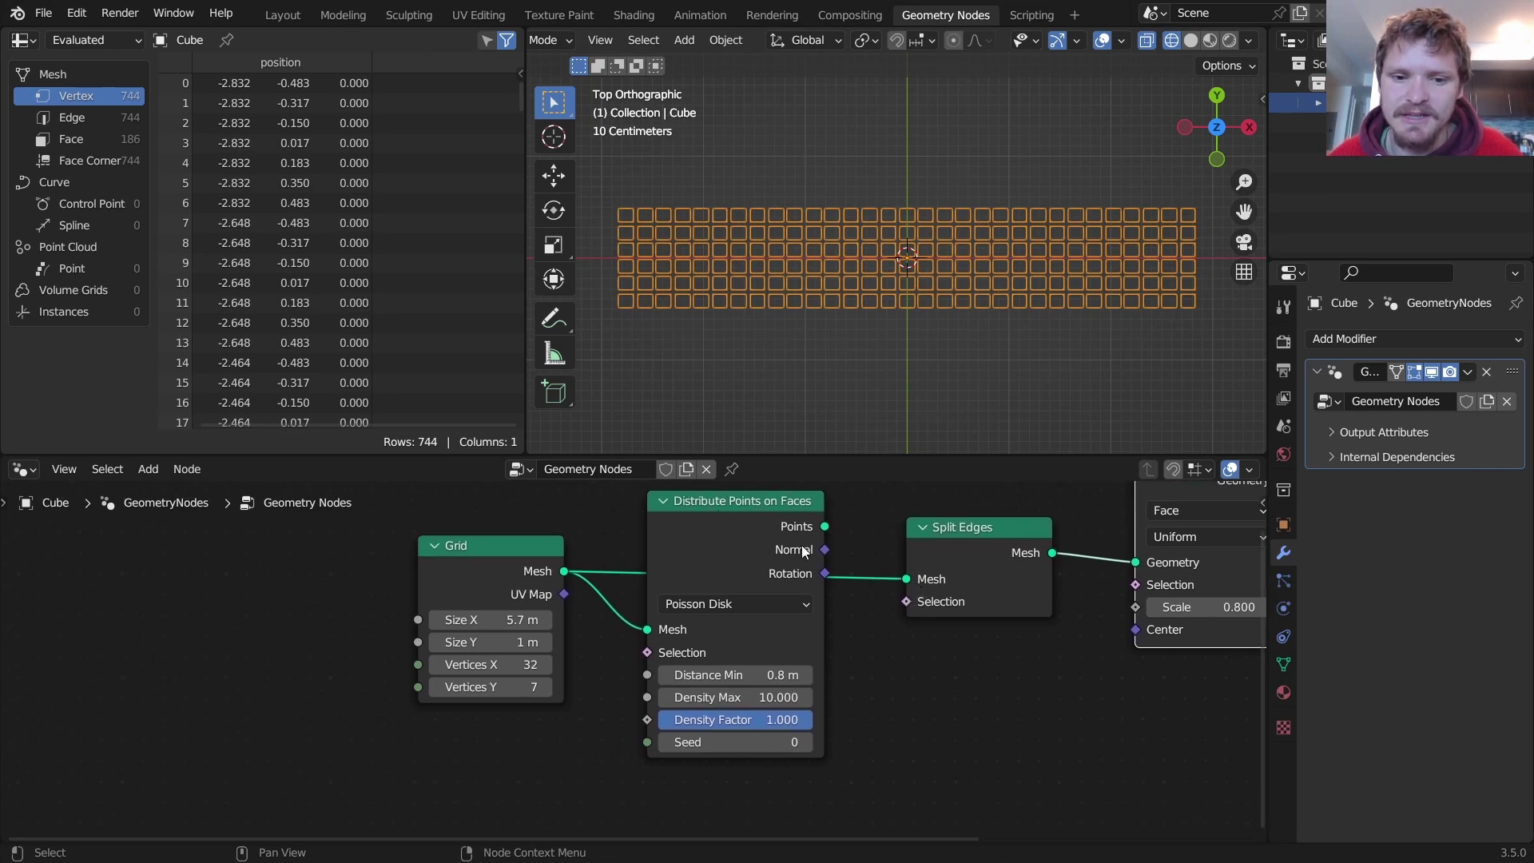
left_click_drag(802, 545, 592, 721)
left_click_drag(719, 710, 793, 699)
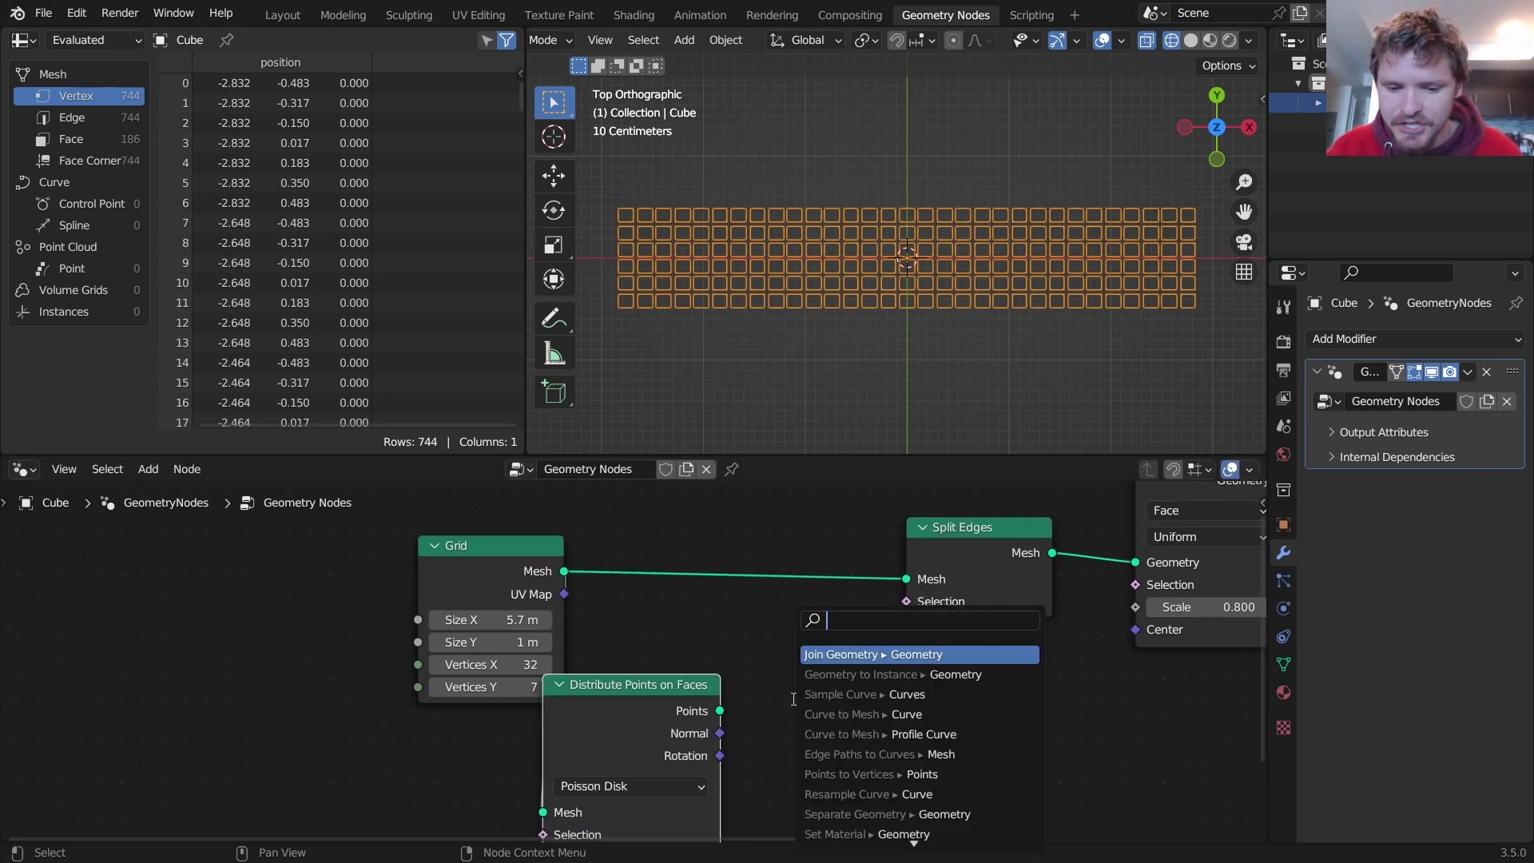
type("pro")
key("Return")
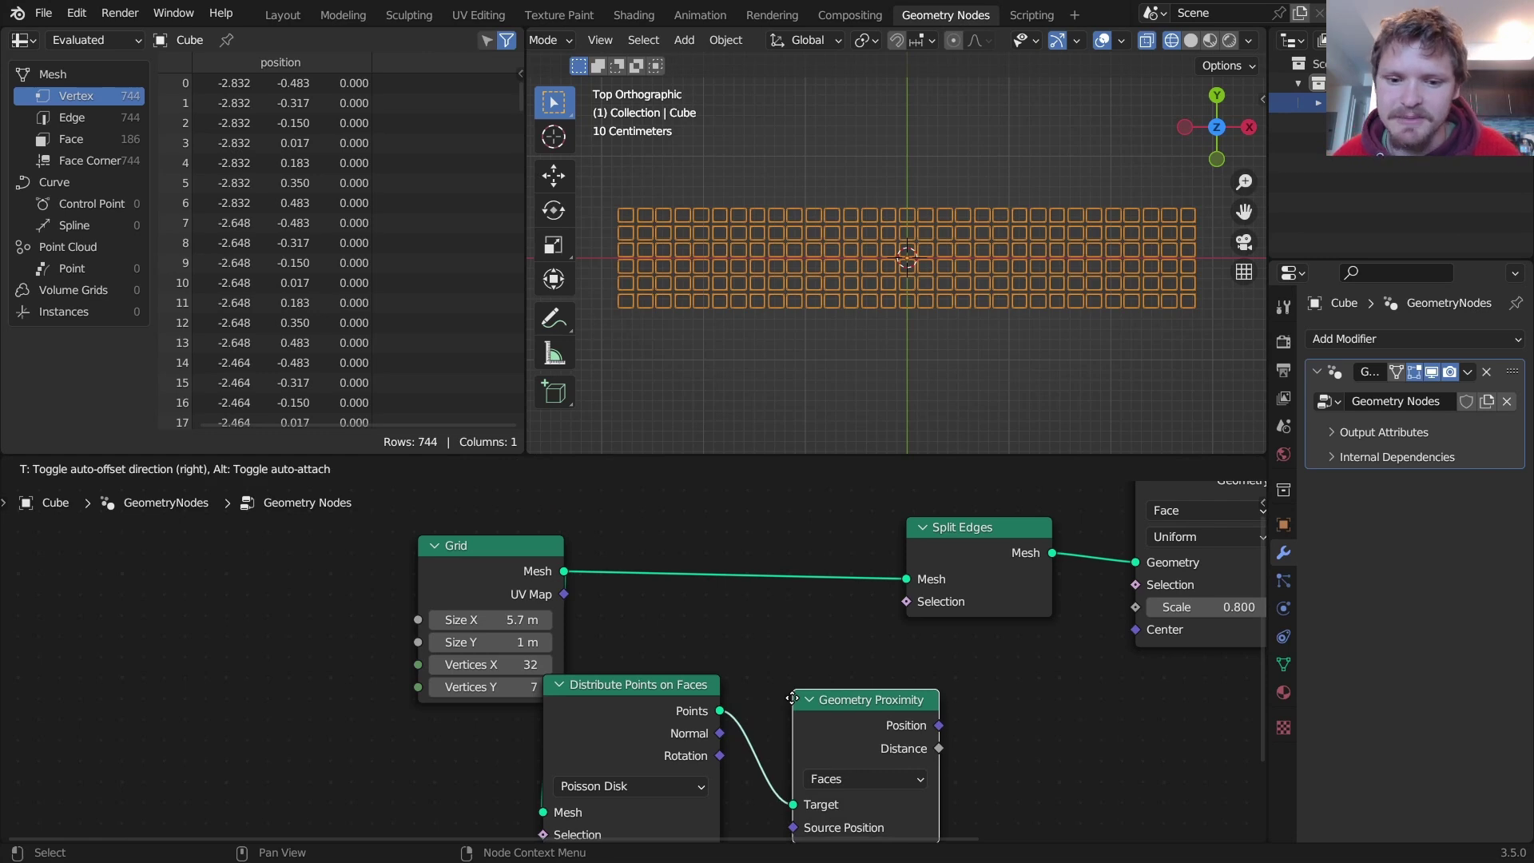
left_click(851, 789)
left_click(852, 783)
left_click(855, 727)
middle_click_drag(648, 713, 696, 634)
left_click(697, 634)
left_click(915, 620)
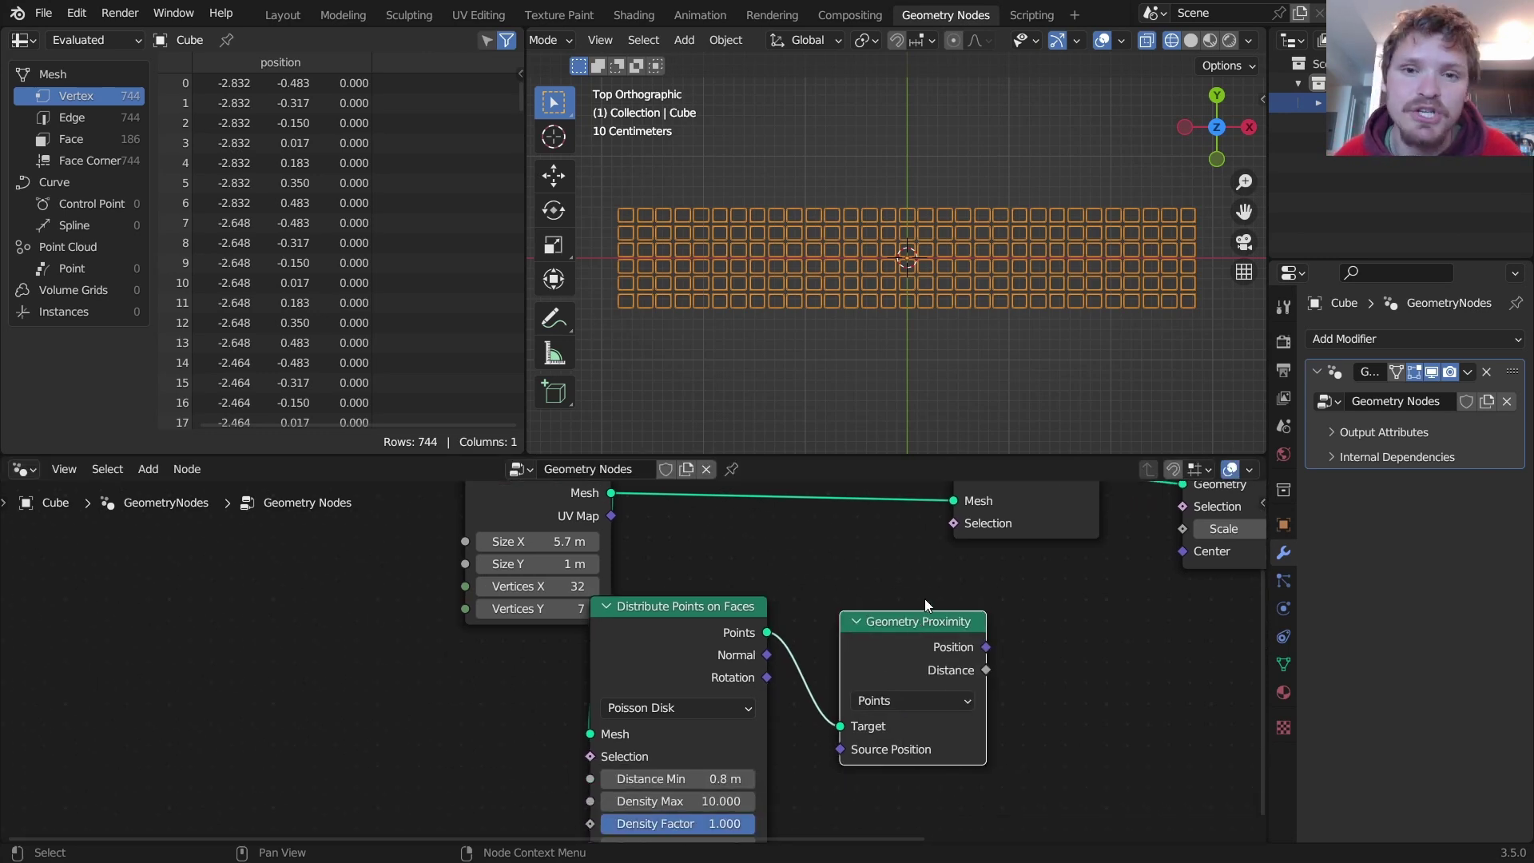
Compare proximity Distance Equal to 0.5 with a raised epsilon, driving the Split Edges selection
left_click_drag(987, 673, 1085, 653)
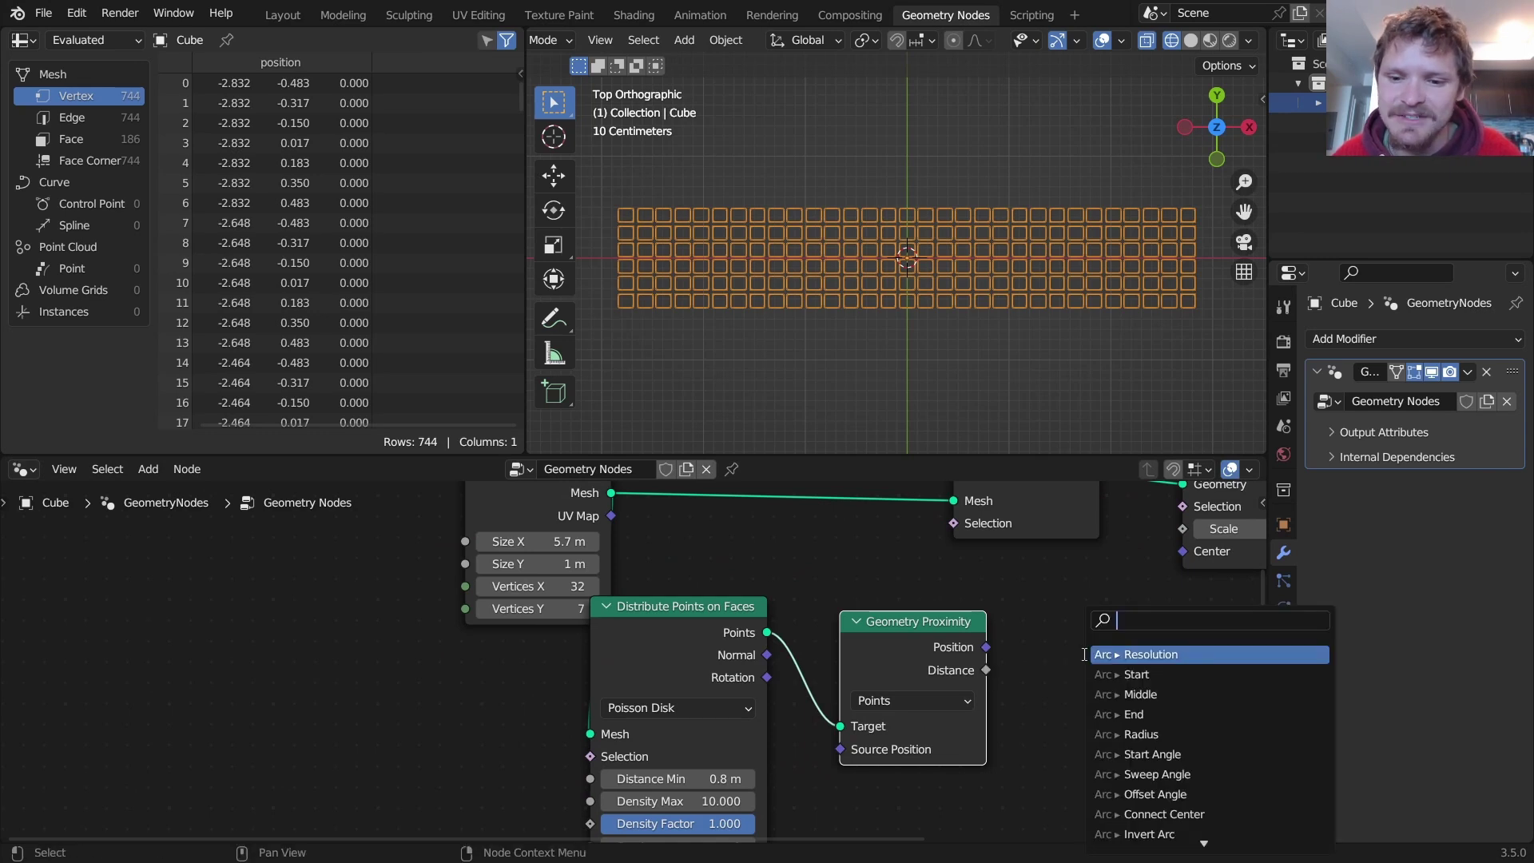
type("comp")
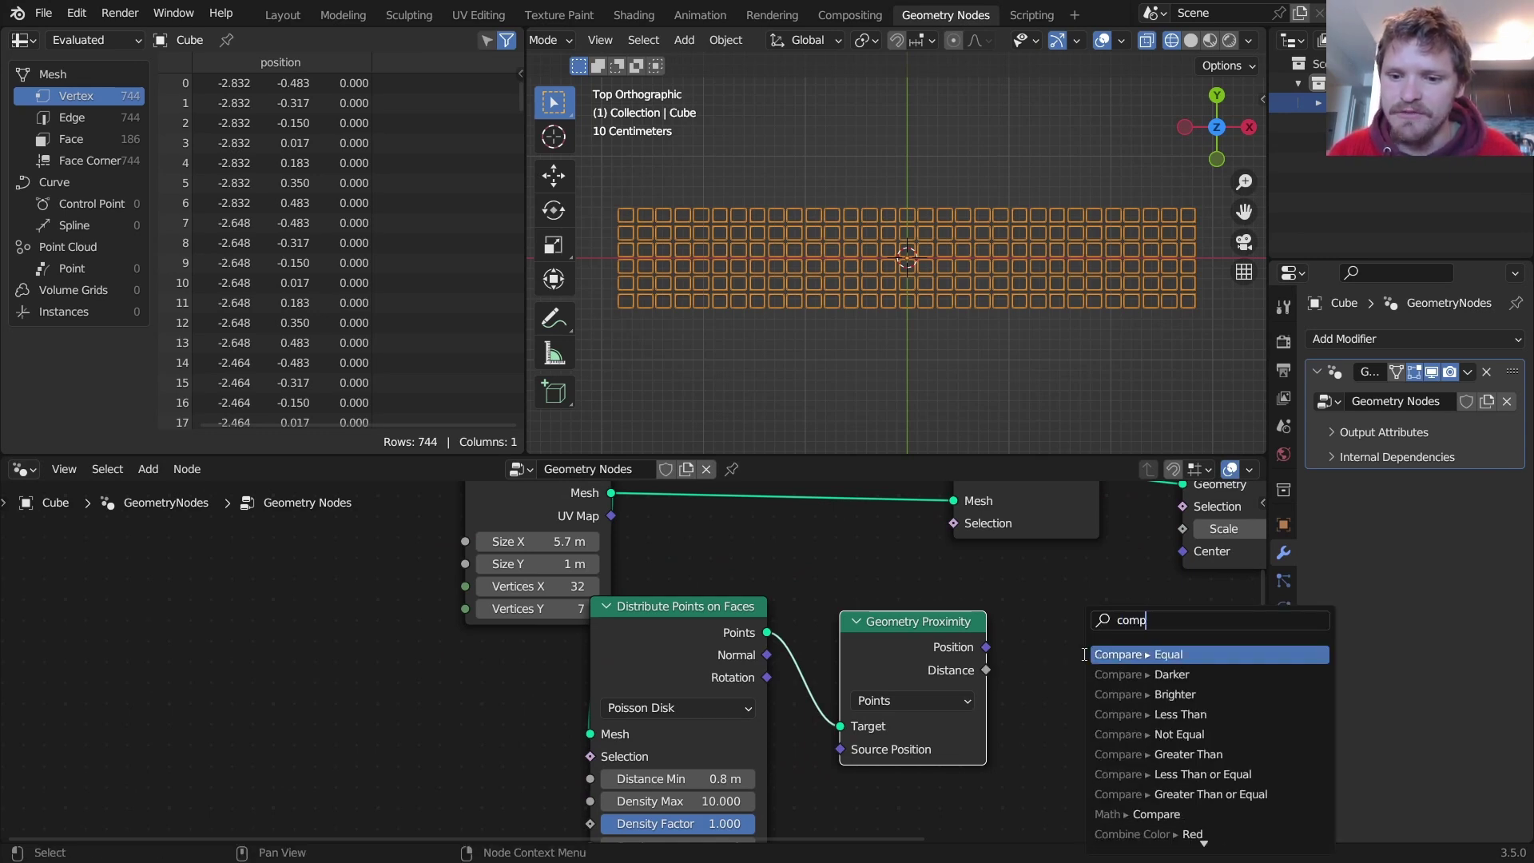
key("Return")
left_click(1038, 616)
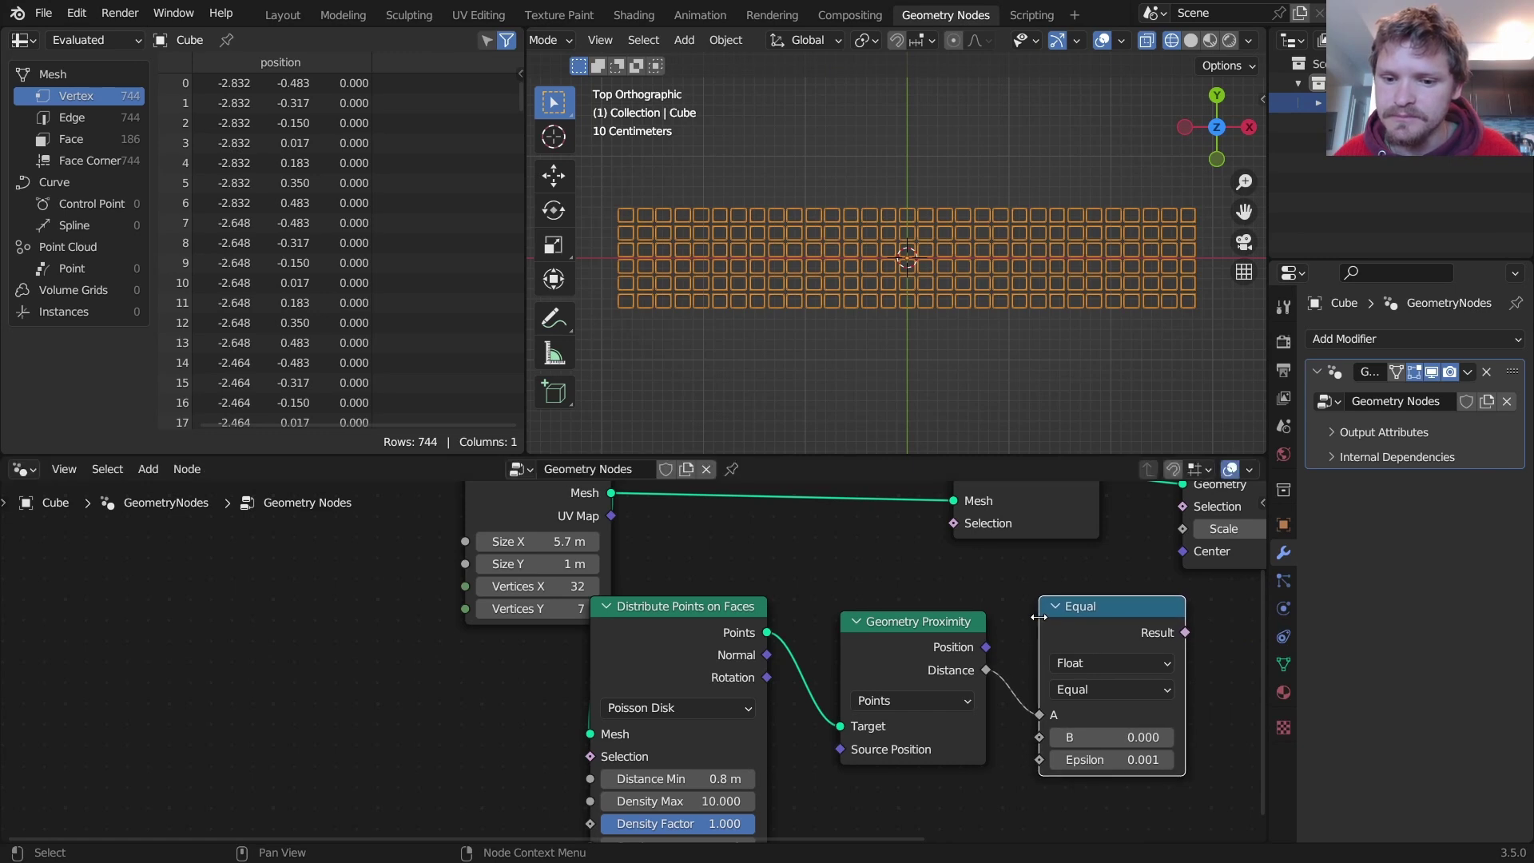
middle_click_drag(1126, 703, 1031, 720)
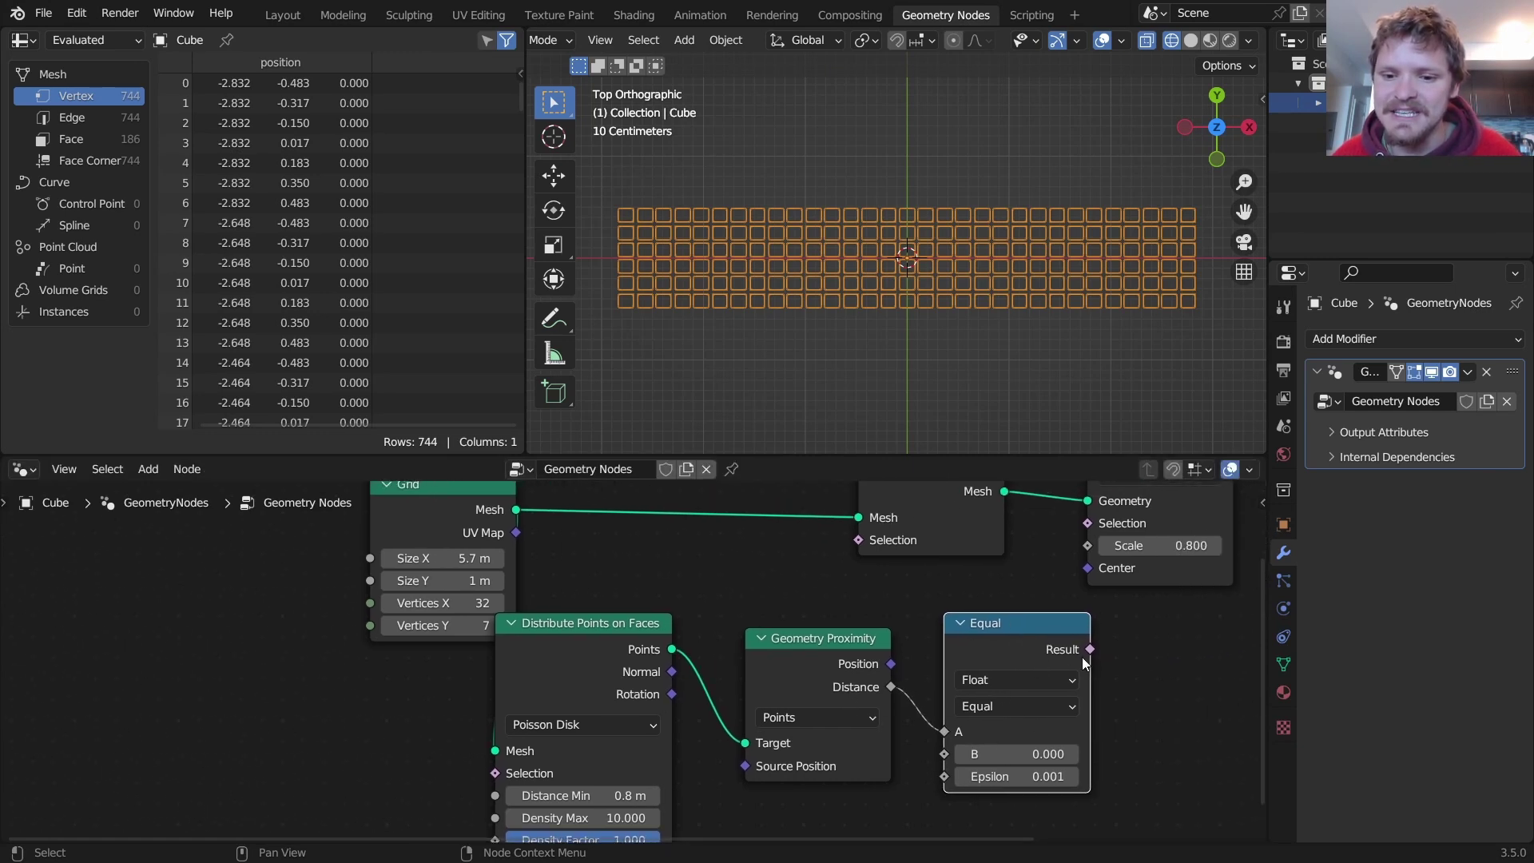
left_click_drag(1088, 649, 859, 540)
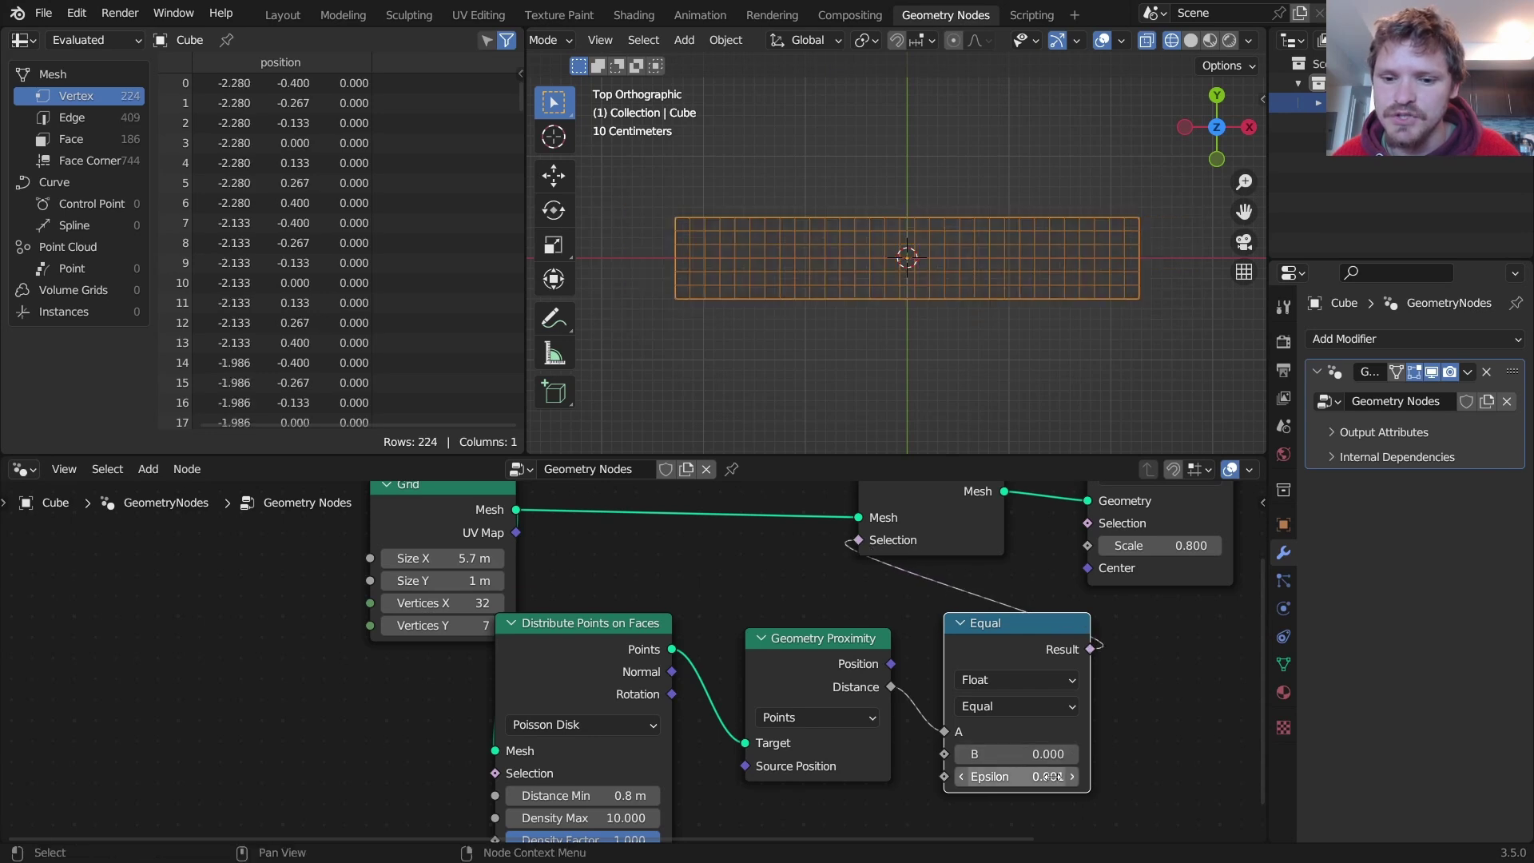
left_click(1032, 754)
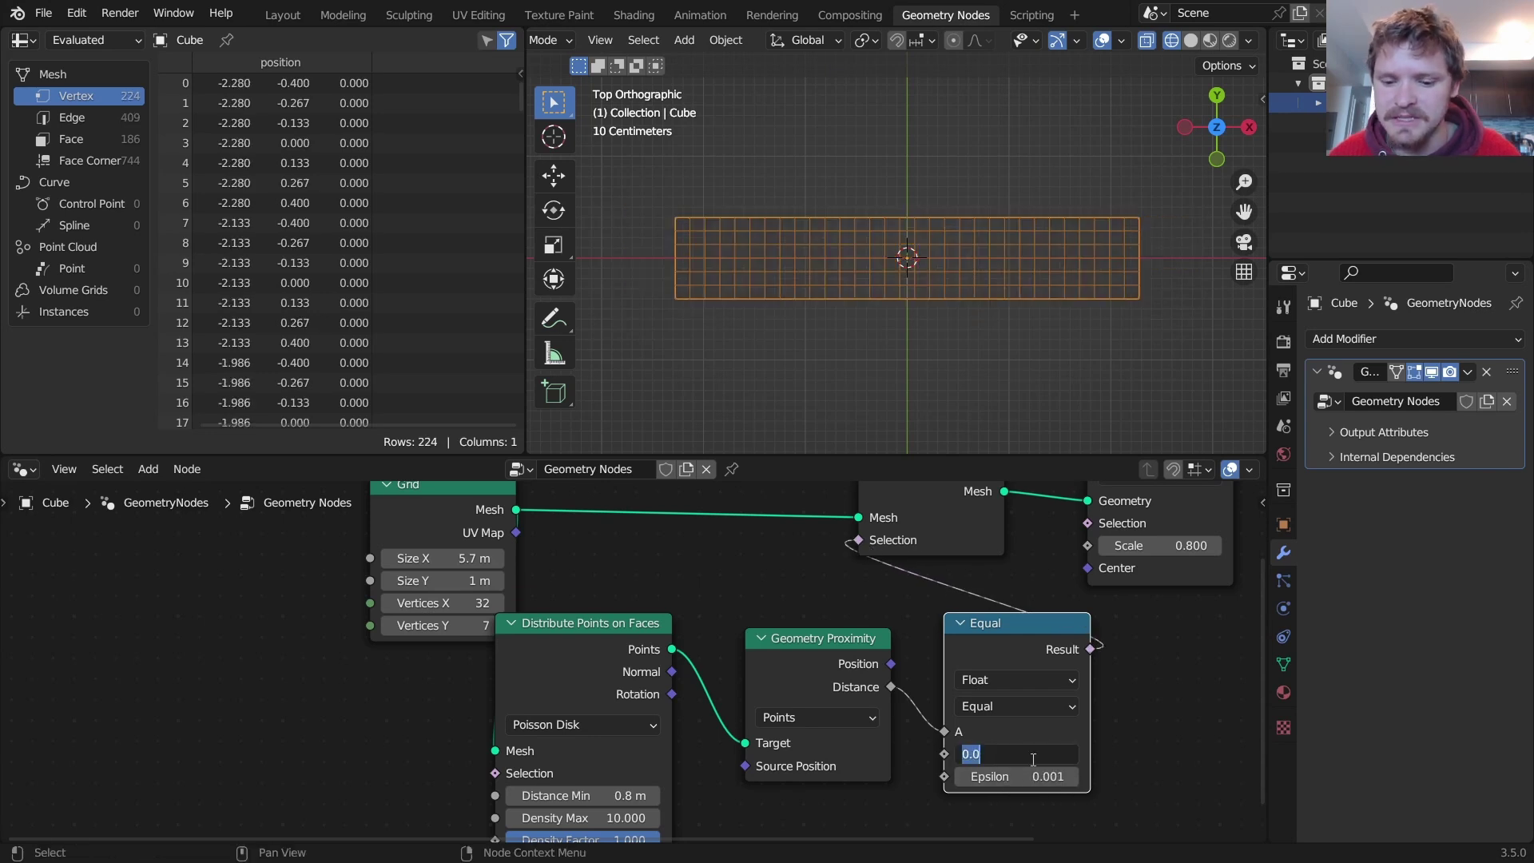
type("0.5")
key("Return")
left_click_drag(1030, 777, 1042, 777)
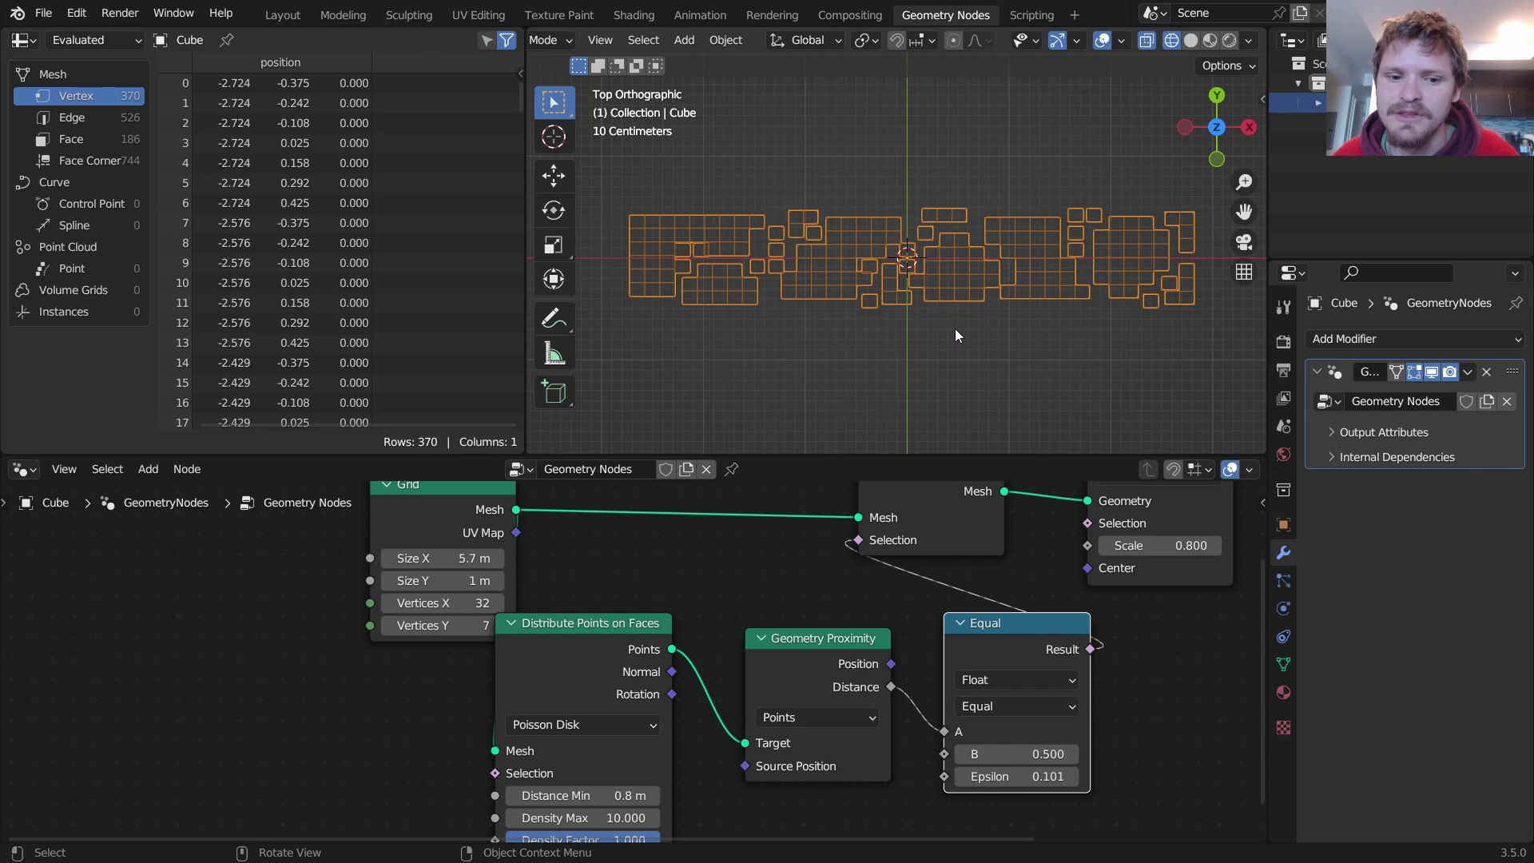
middle_click_drag(569, 750, 665, 625)
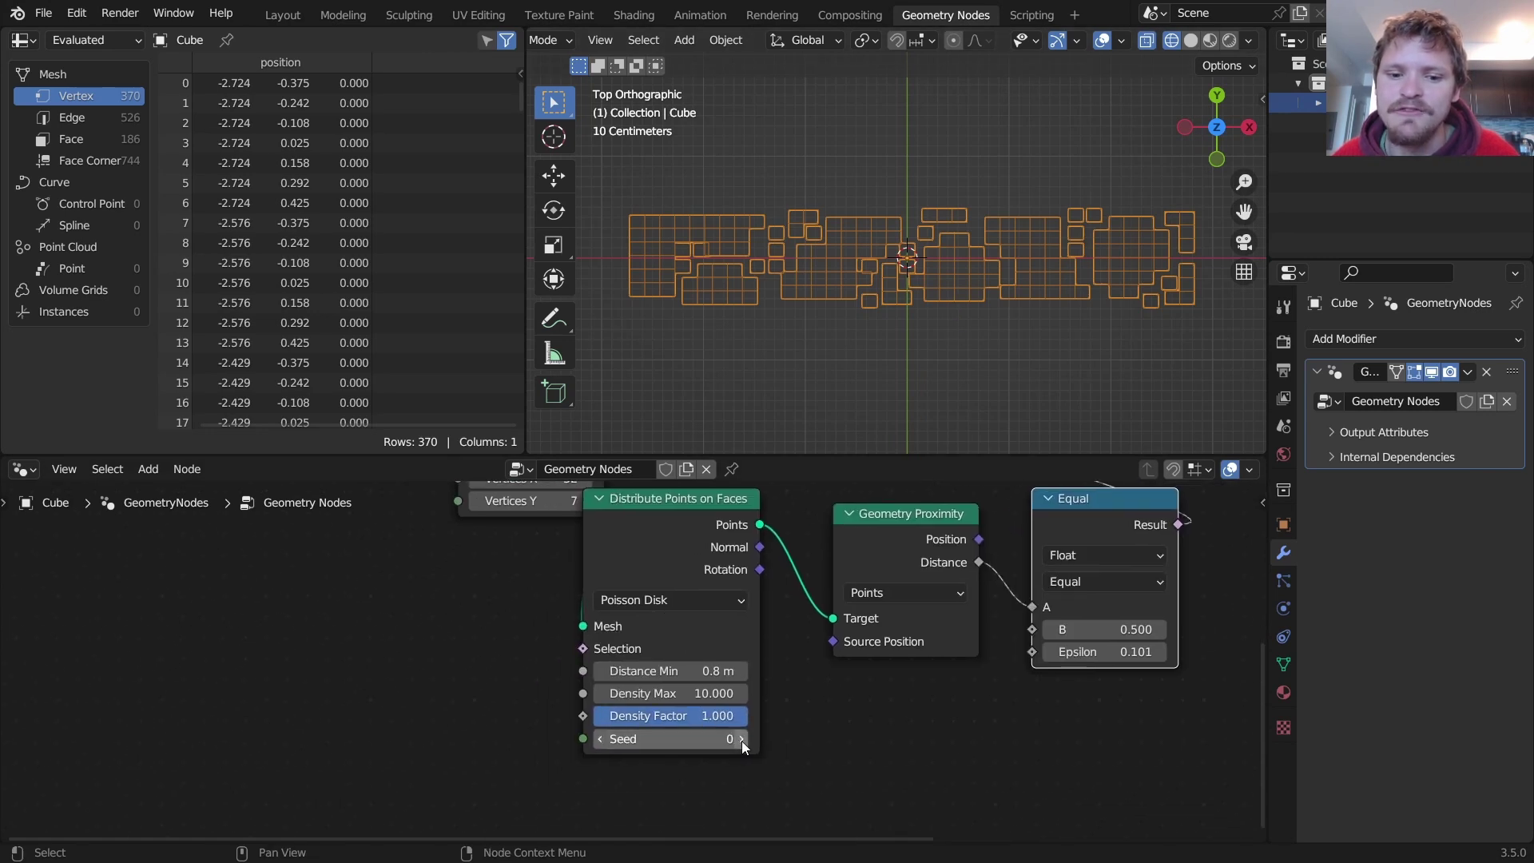
Raise the scatter Seed to 6, then drive it with a Scene Time node's Seconds output
left_click_drag(741, 740, 795, 740)
middle_click_drag(559, 747, 884, 712)
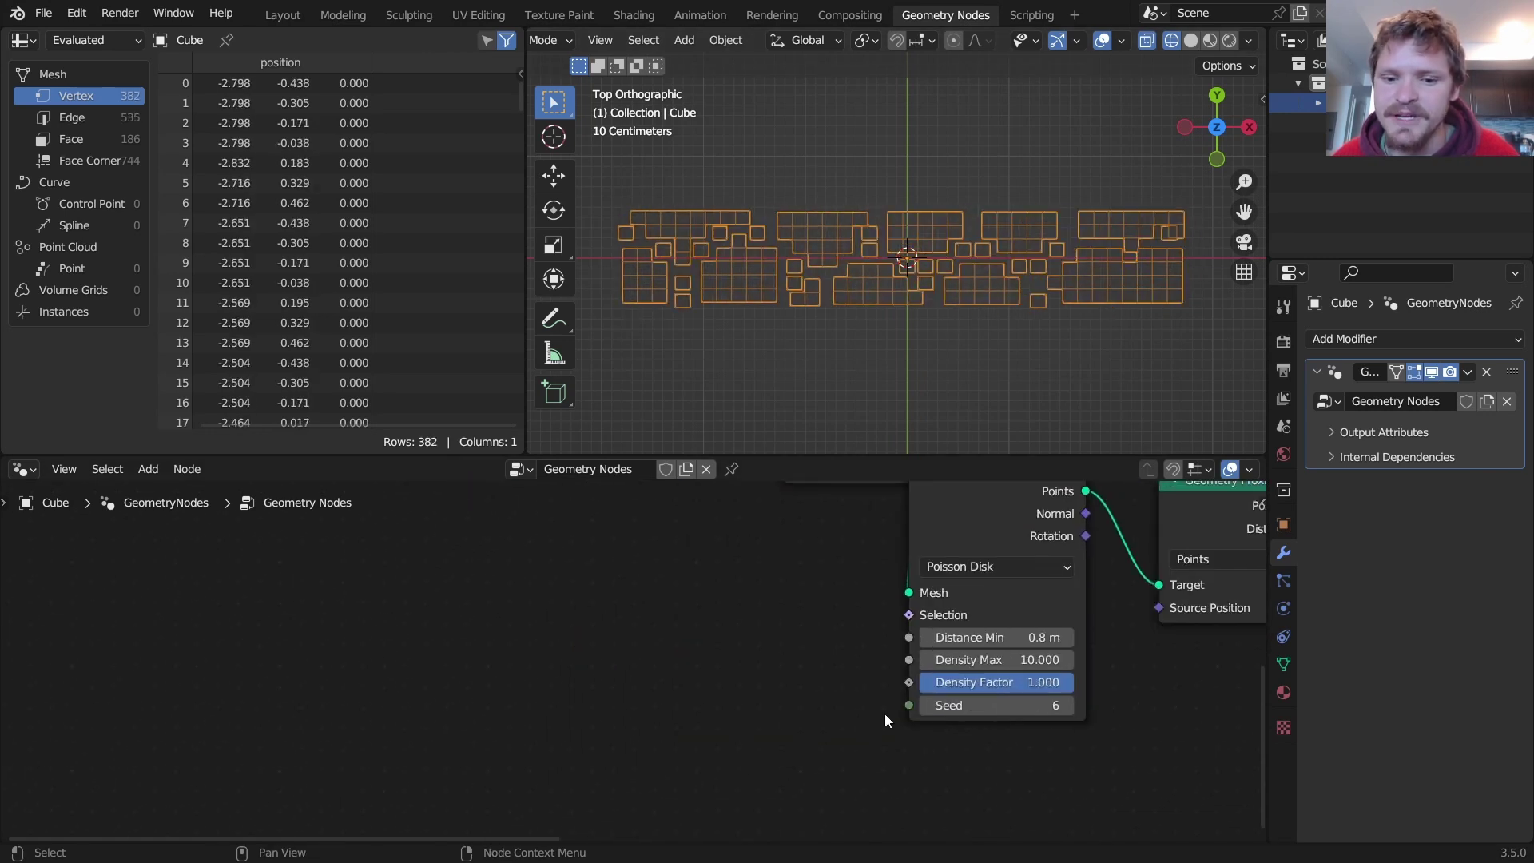
left_click_drag(906, 705, 579, 702)
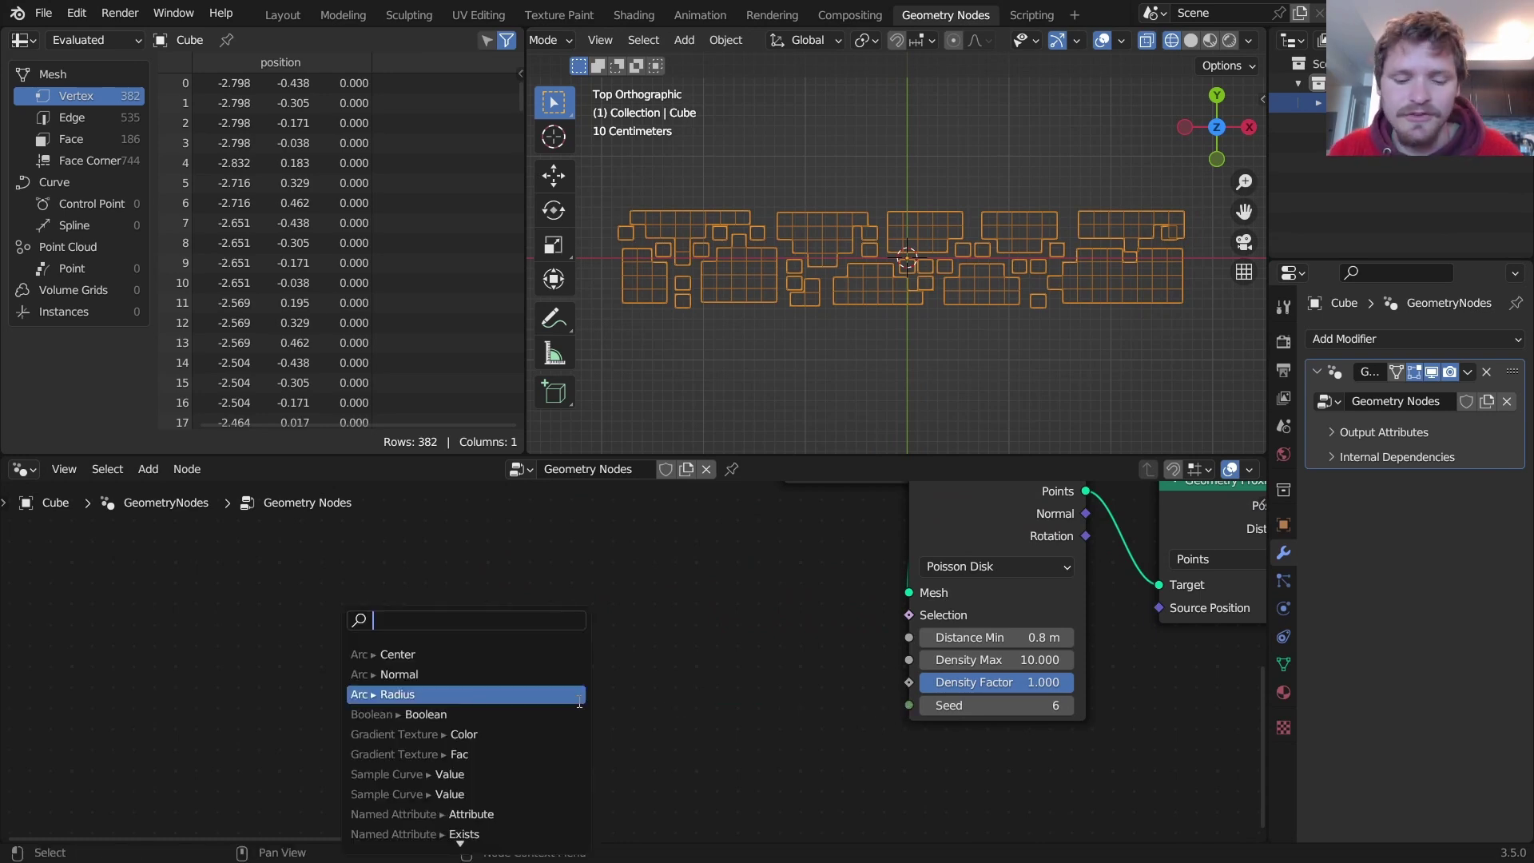
type("s")
key("Return")
left_click(575, 700)
Play the animation to watch fragments reshuffle, trying and undoing a Density Max change
key("space")
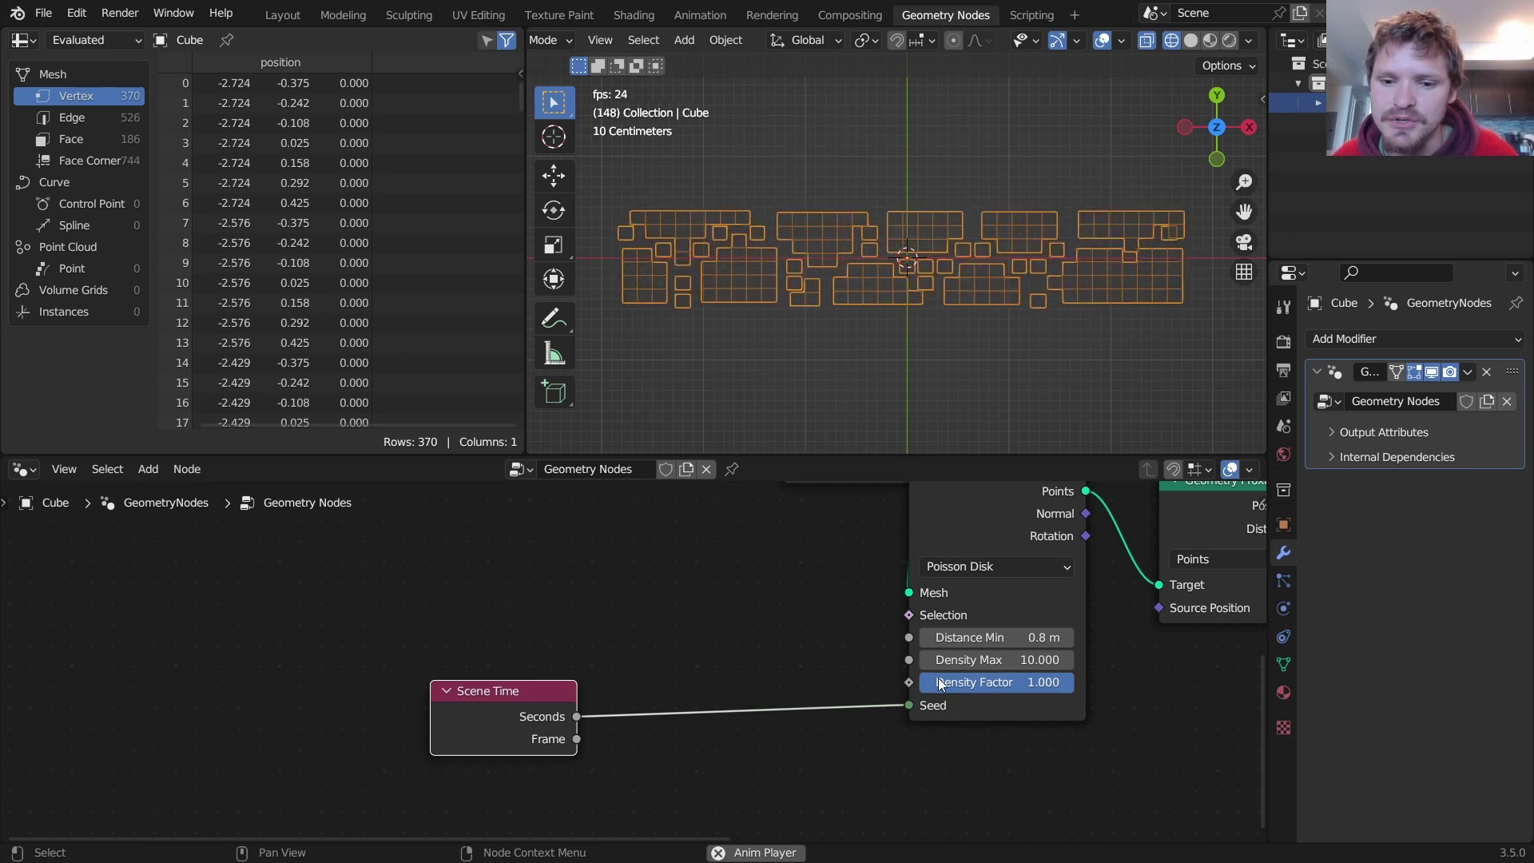
key("space")
left_click_drag(1028, 659, 1101, 659)
key("shift+Left")
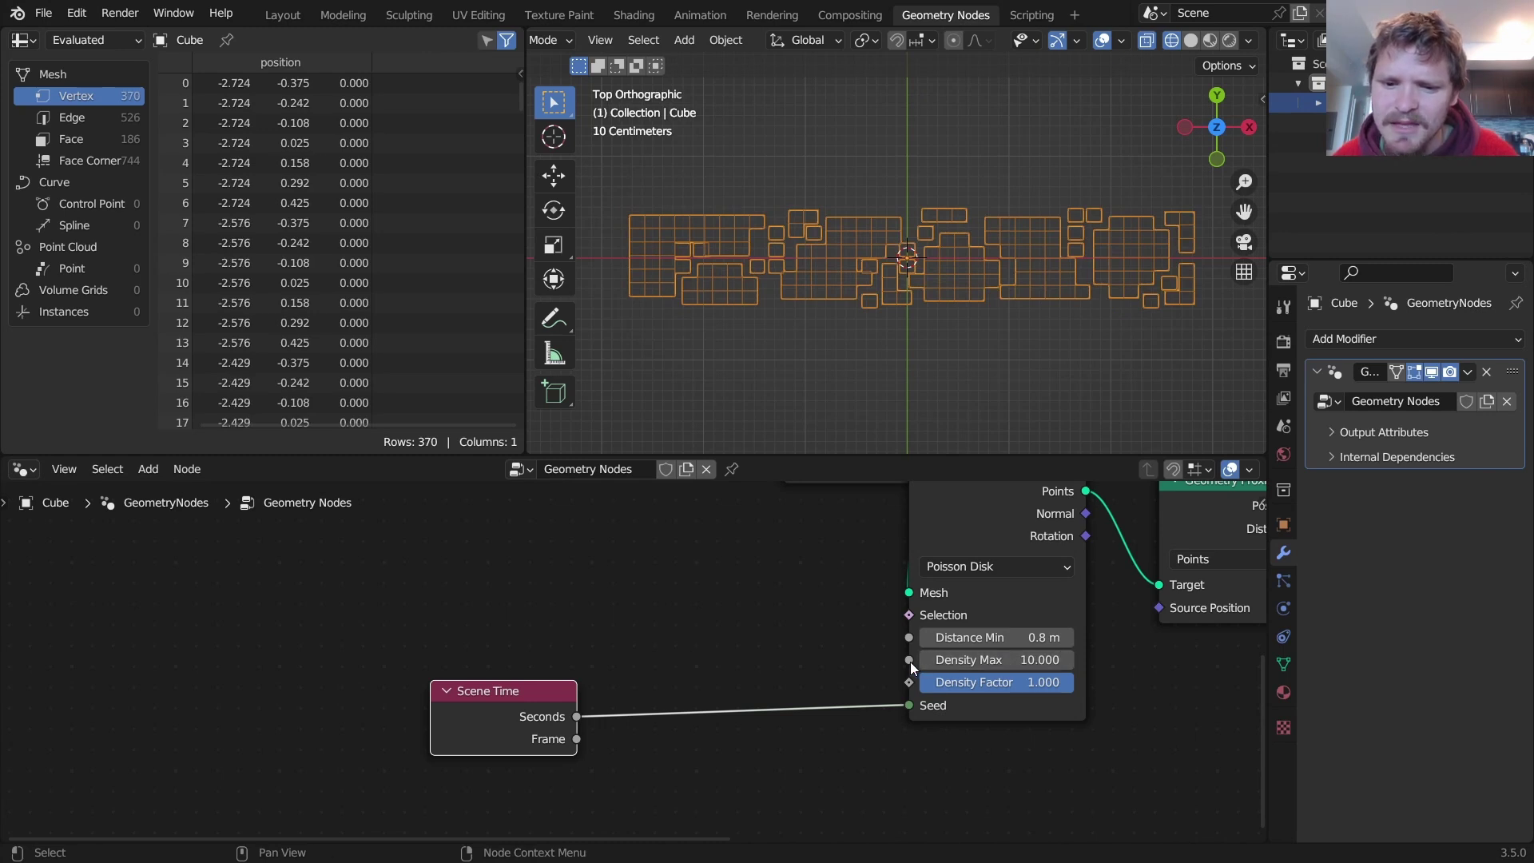
Add a Math node set to Sine, fed by Scene Time Seconds, and arrange both nodes left
key("shift+a")
left_click(599, 492)
type("math")
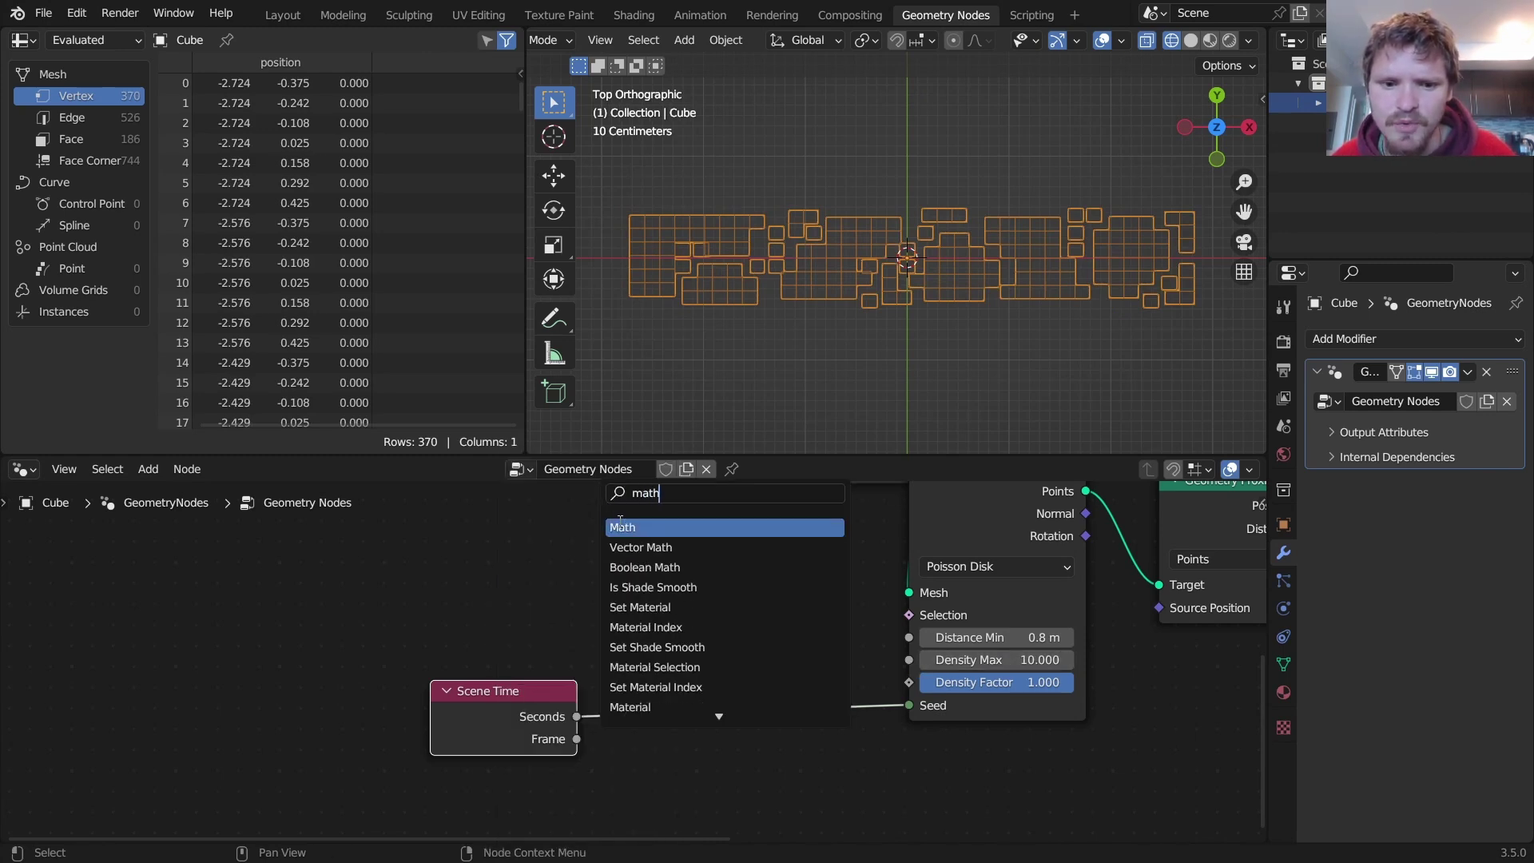
key("Return")
left_click(620, 609)
right_click_drag(568, 692, 649, 616, "alt")
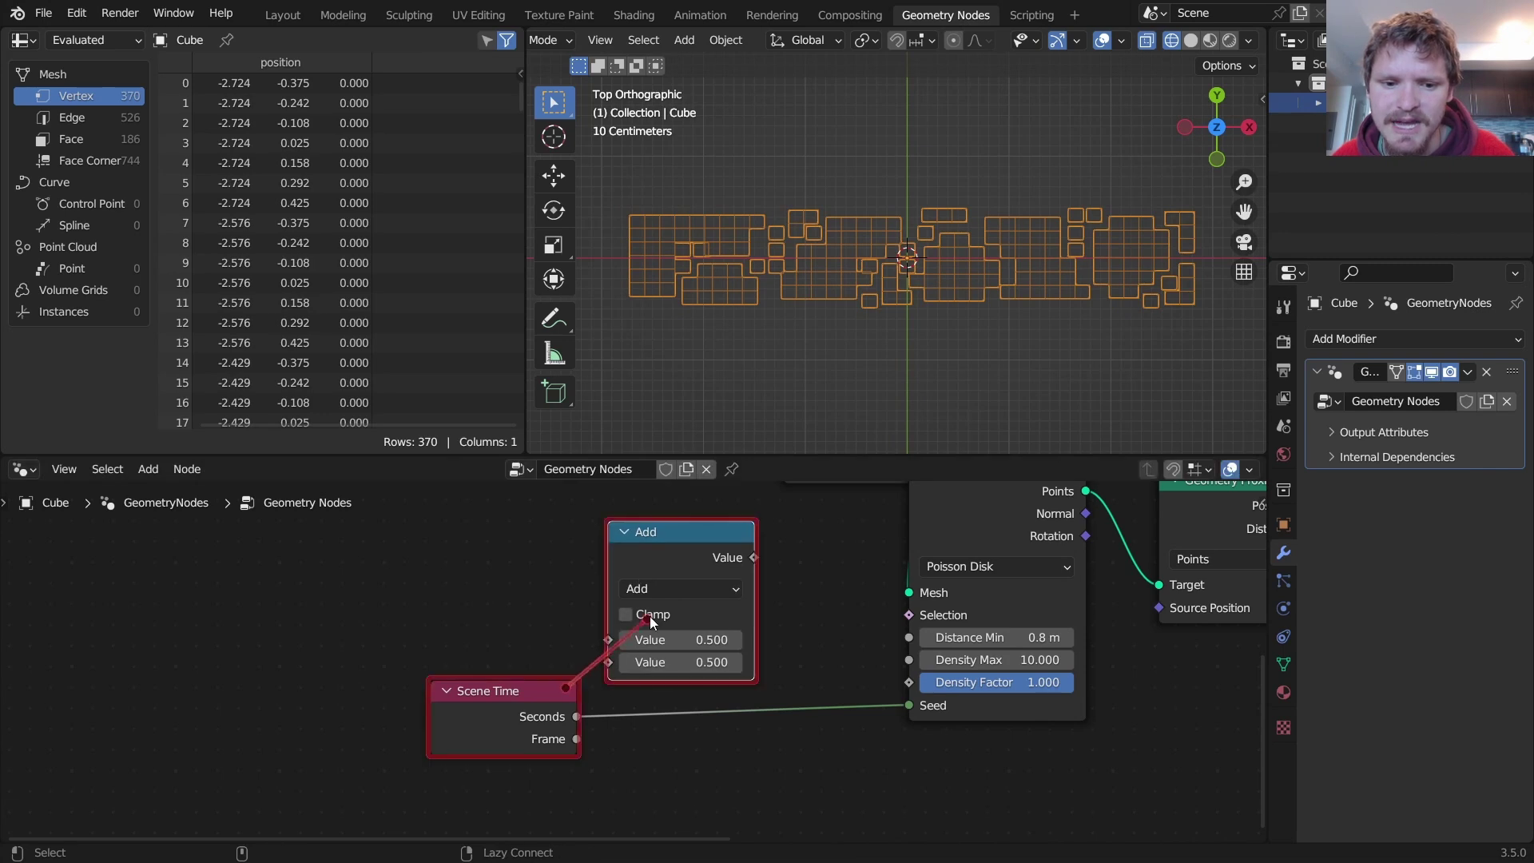
left_click(655, 591)
left_click(1087, 327)
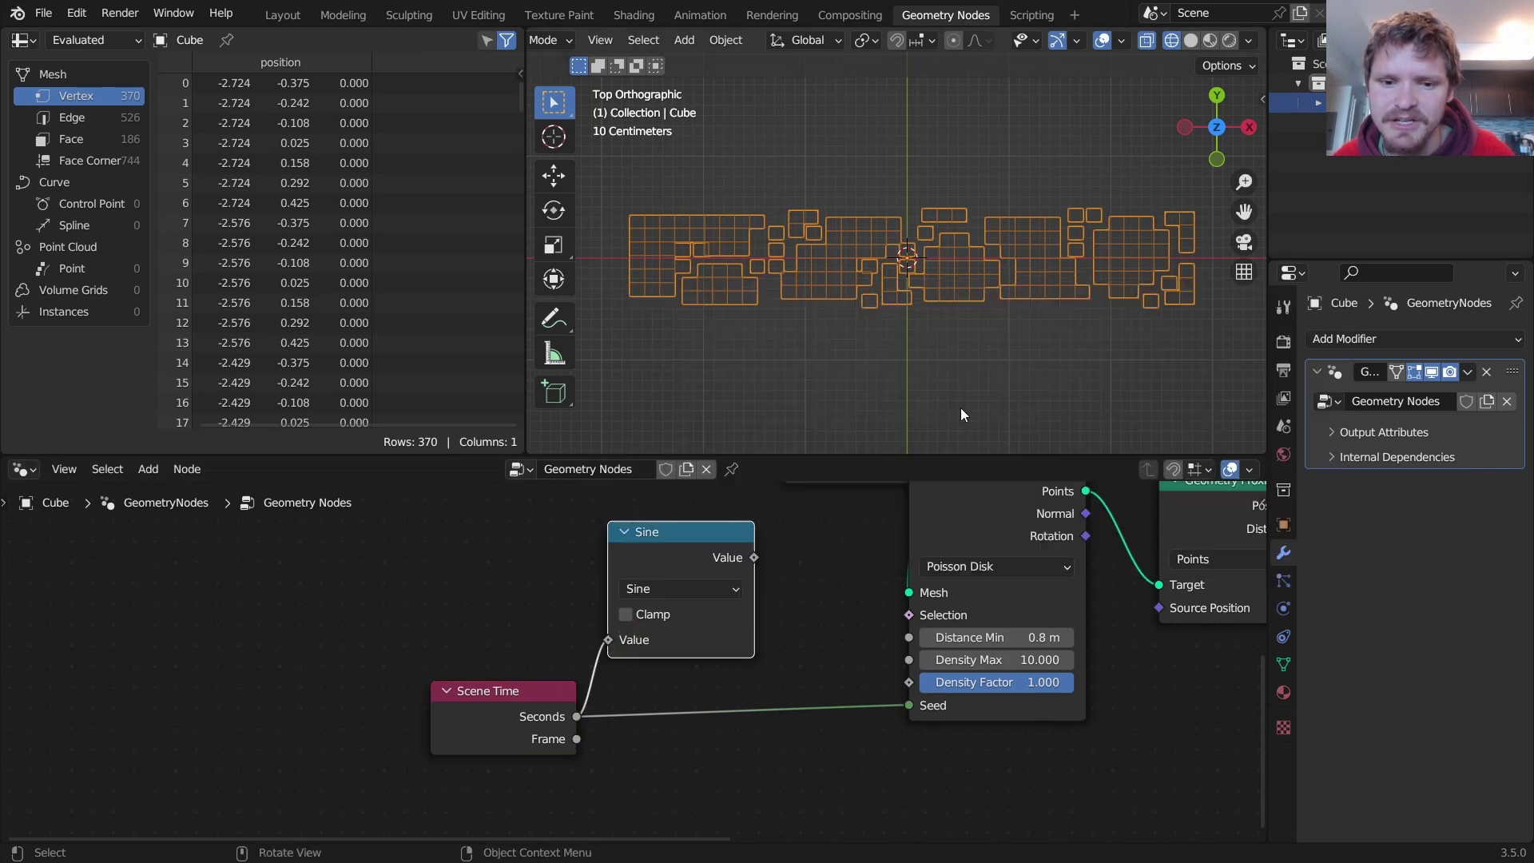
left_click_drag(384, 822, 631, 671)
key("g")
left_click(458, 691)
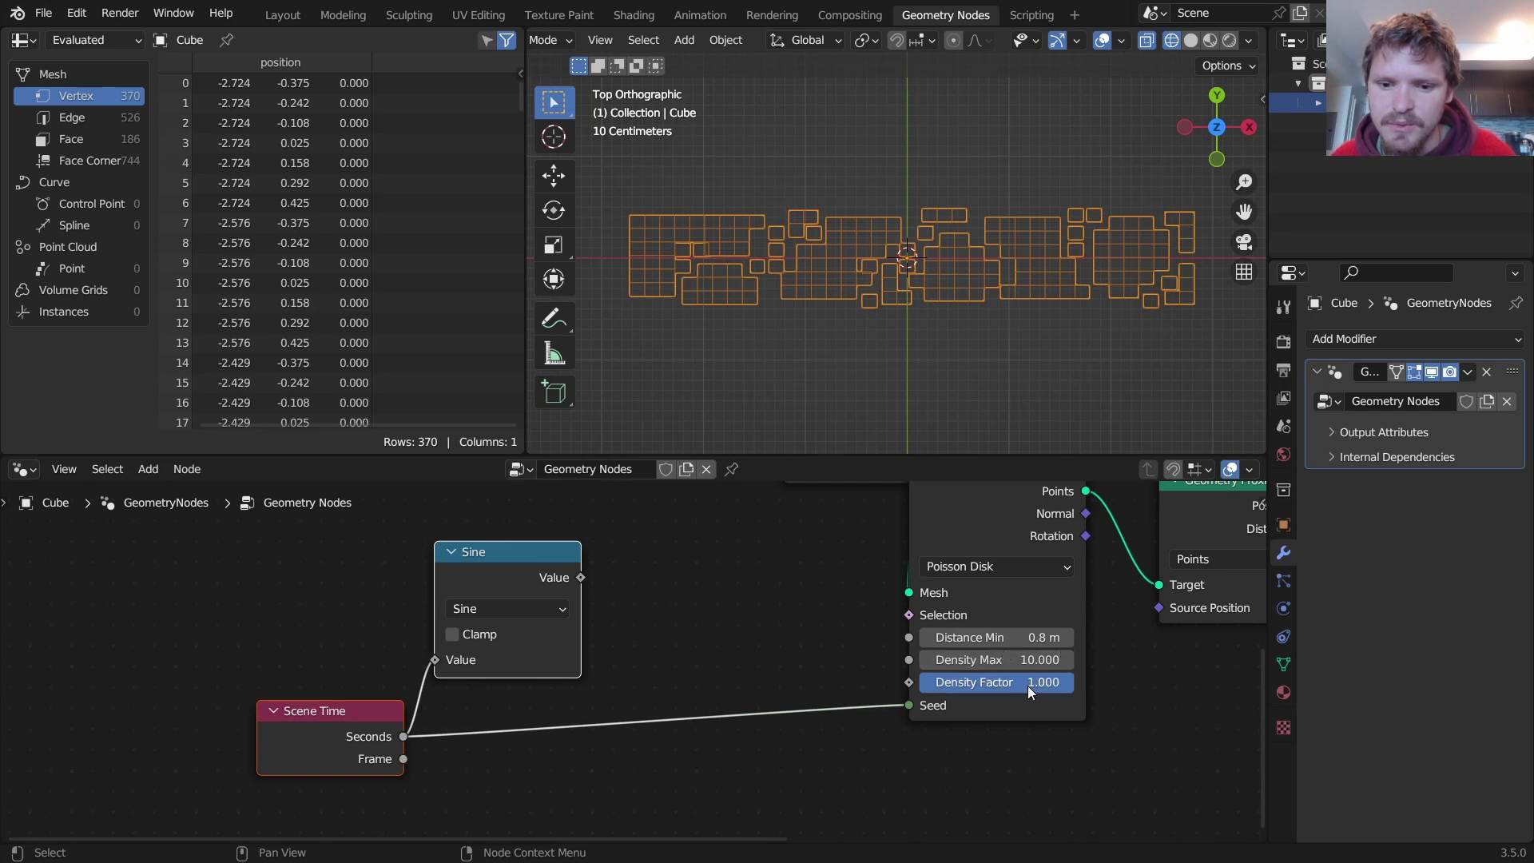
mouse_move(1027, 685)
left_mouse_down()
mouse_move(907, 686)
mouse_move(1048, 690)
left_mouse_up()
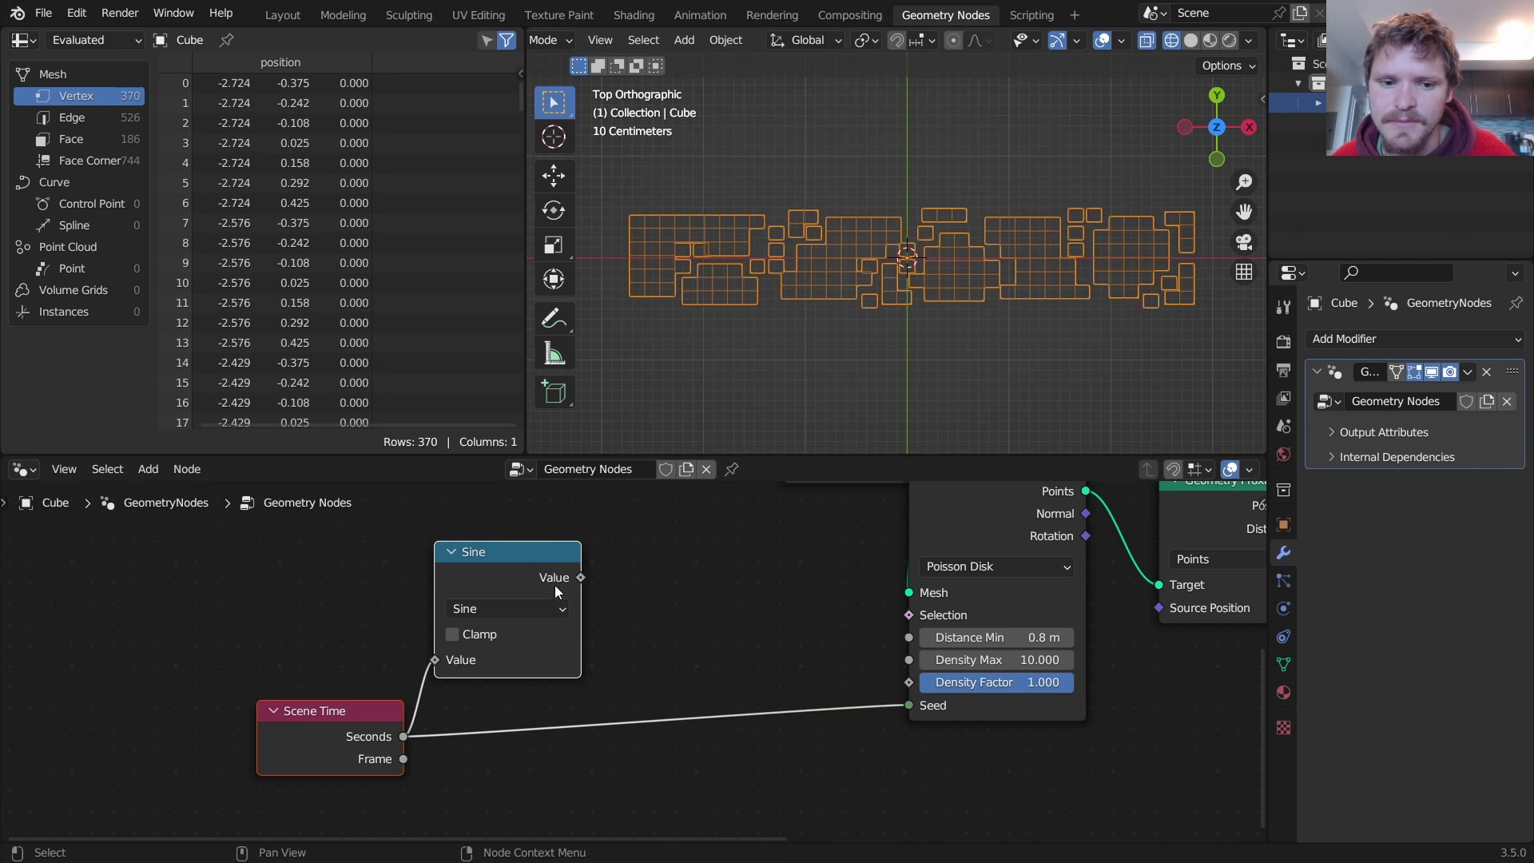
Remap the sine through Map Range with From Min -1 into the scatter's Density Factor
left_click_drag(580, 577, 703, 580)
type("map")
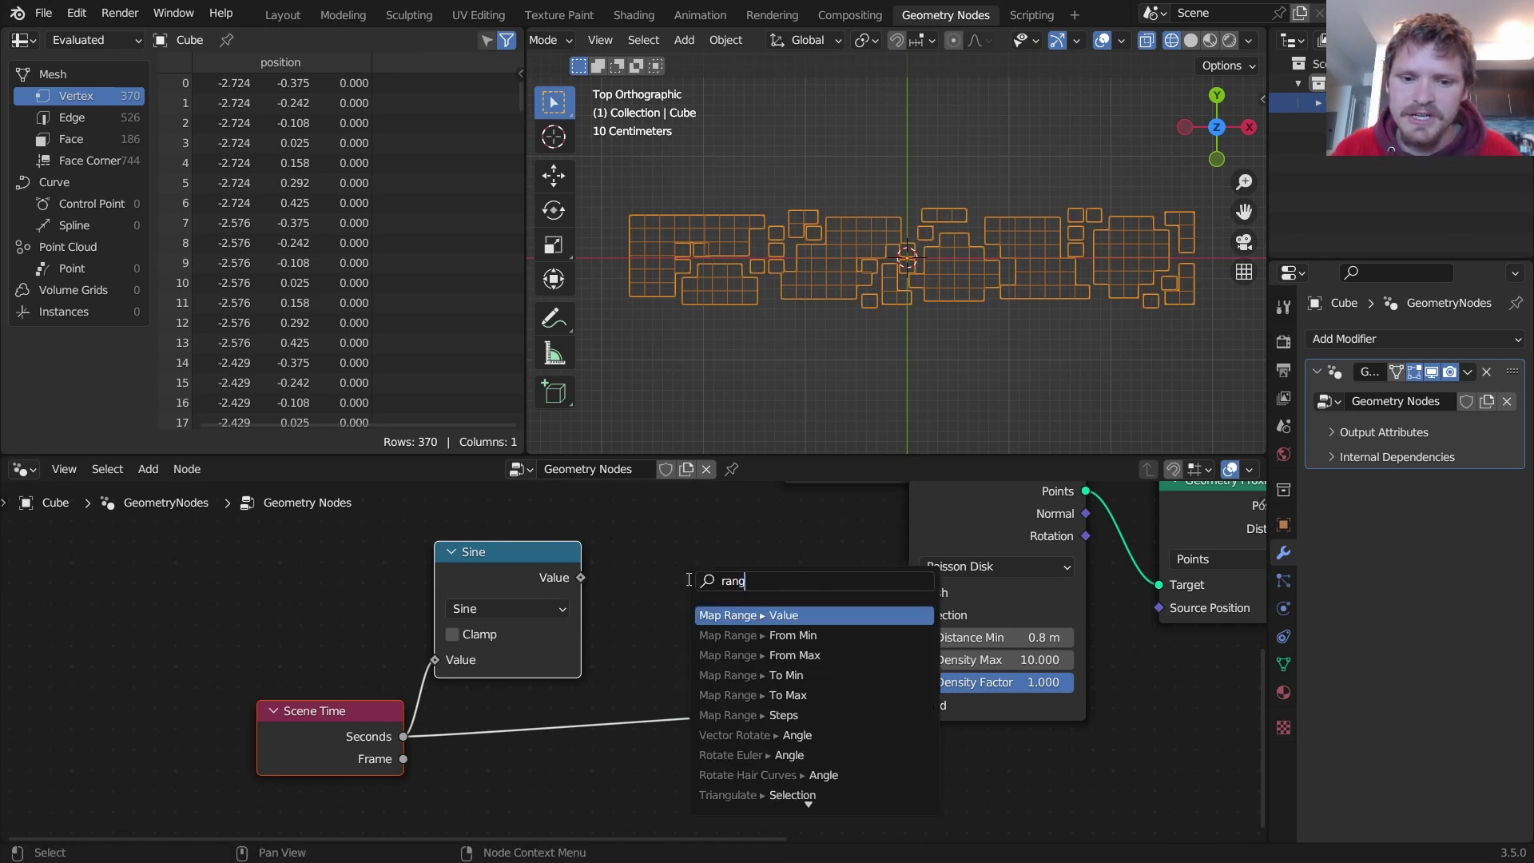
key("Return")
left_click(667, 566)
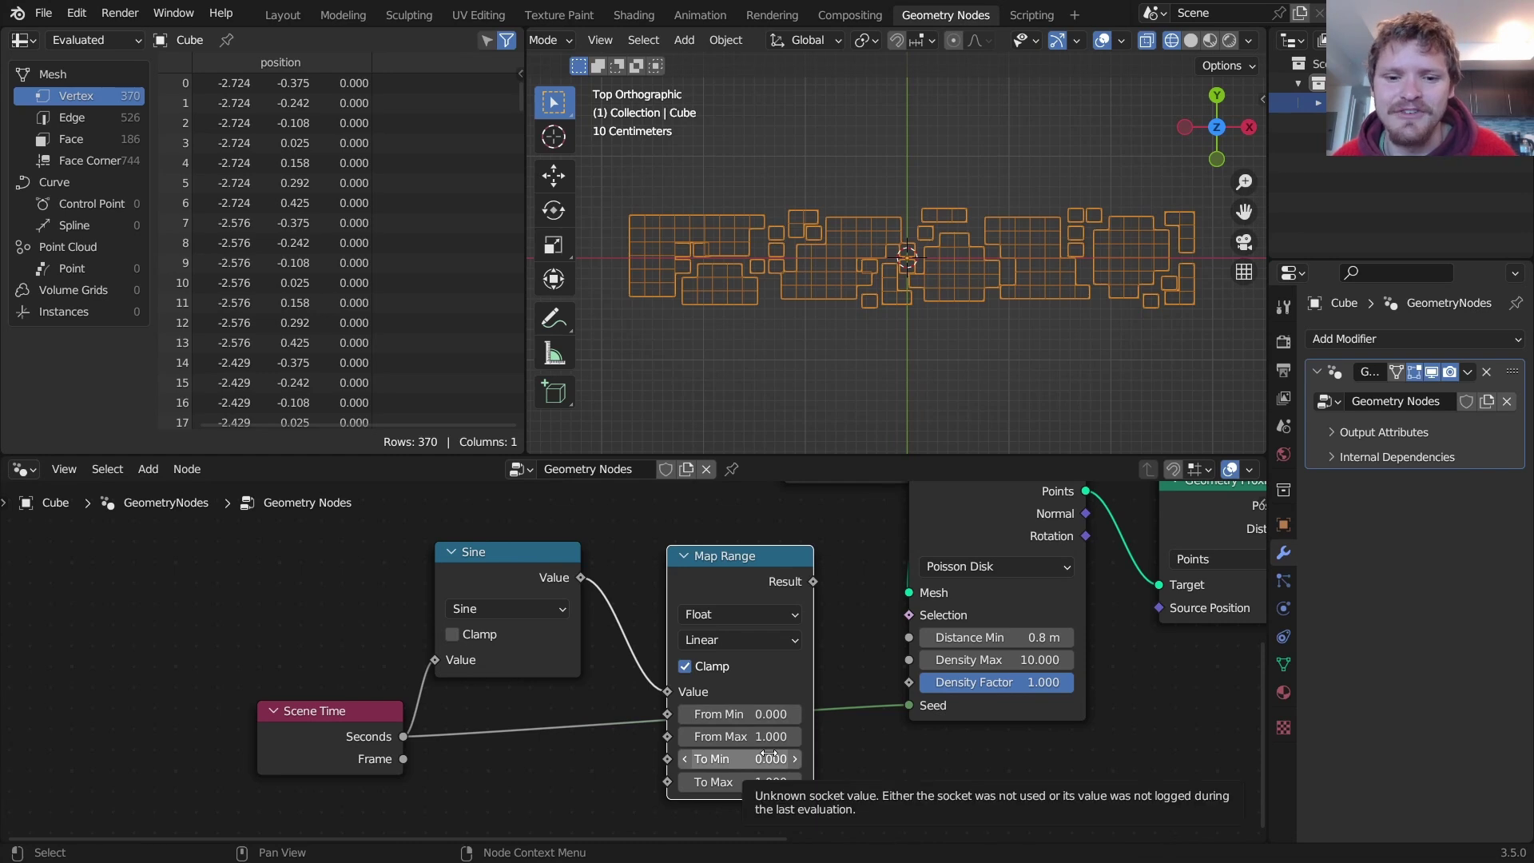
left_click(766, 719)
type("-1")
key("Return")
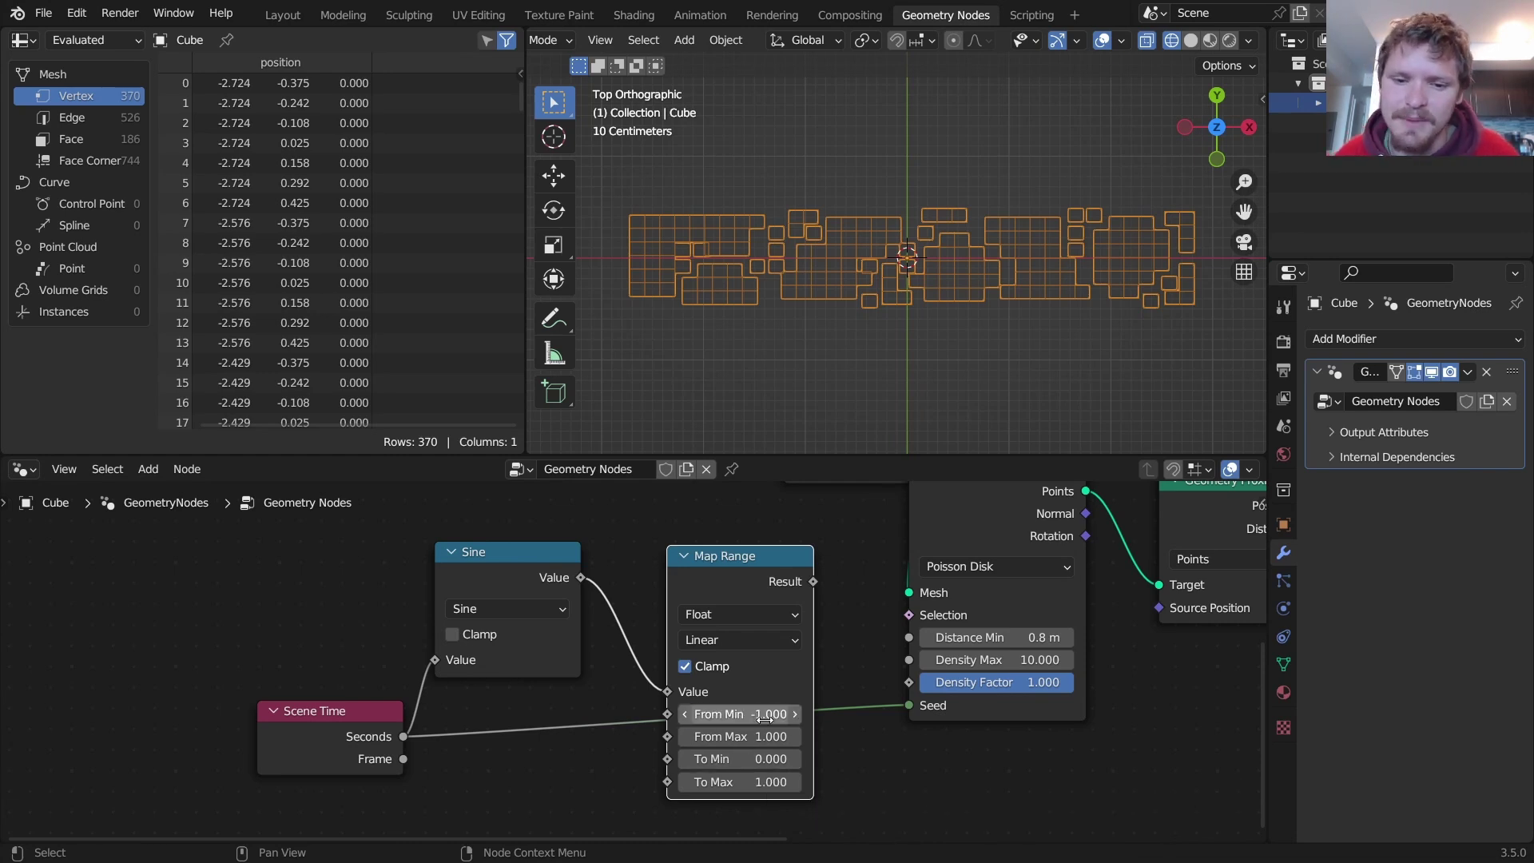
left_click_drag(815, 582, 910, 683)
Play the pulsing-density animation and preview it in Rendered viewport shading
key("space")
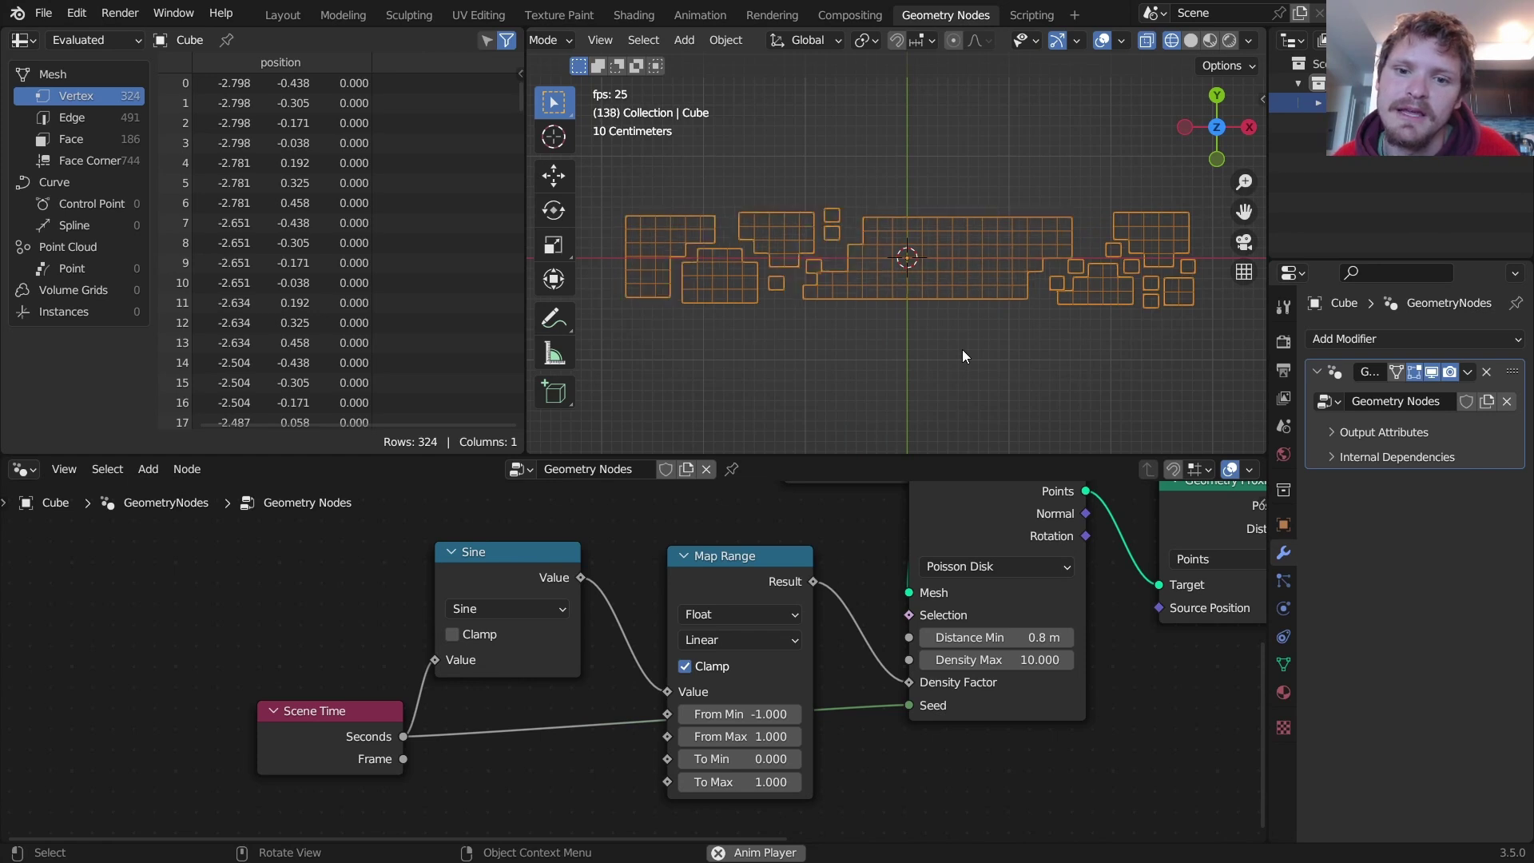
key("space")
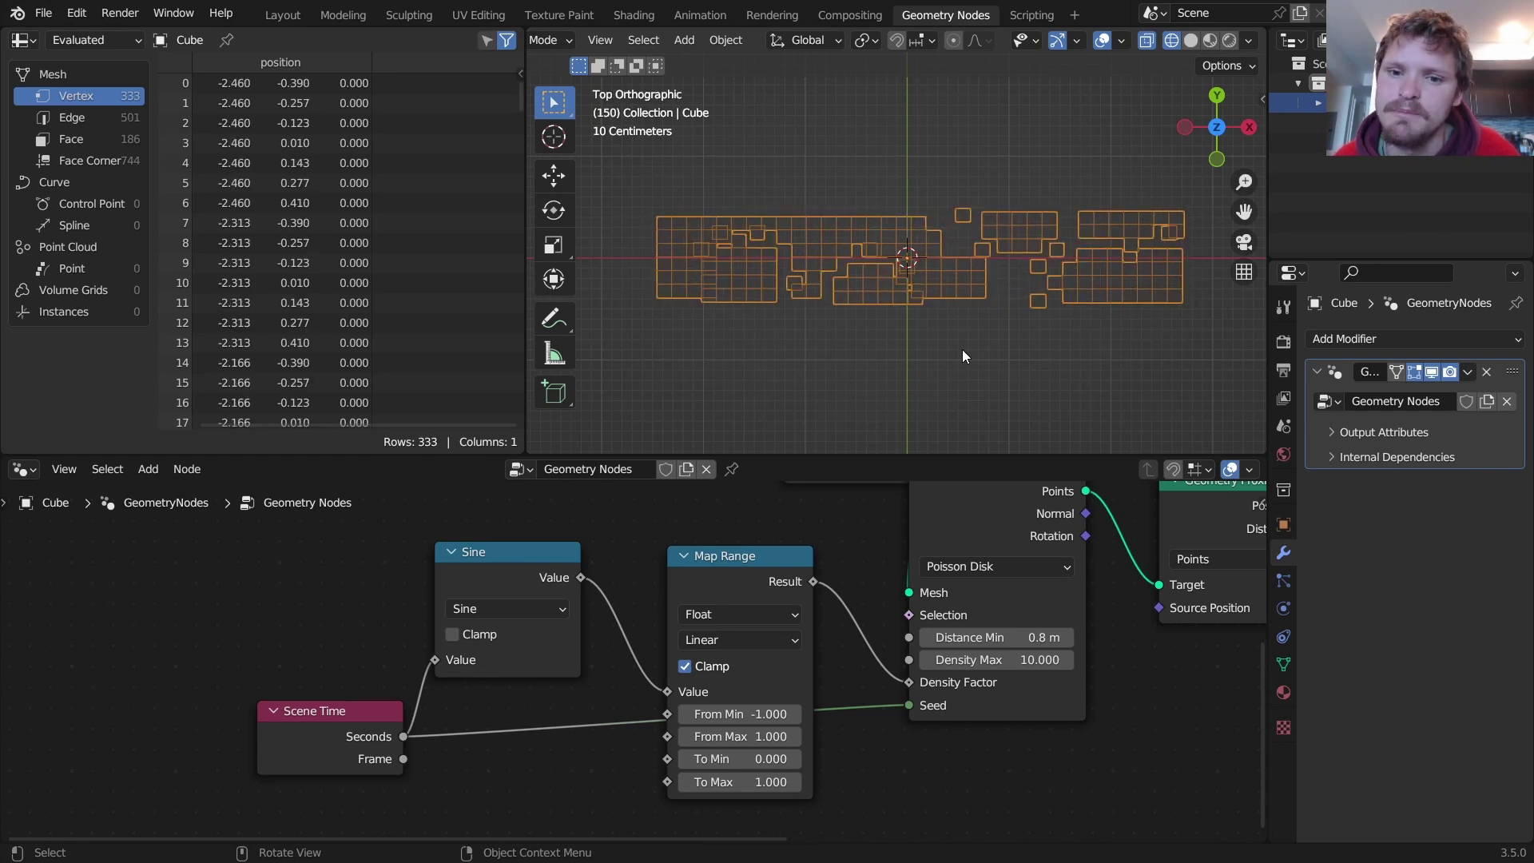
left_click(1231, 41)
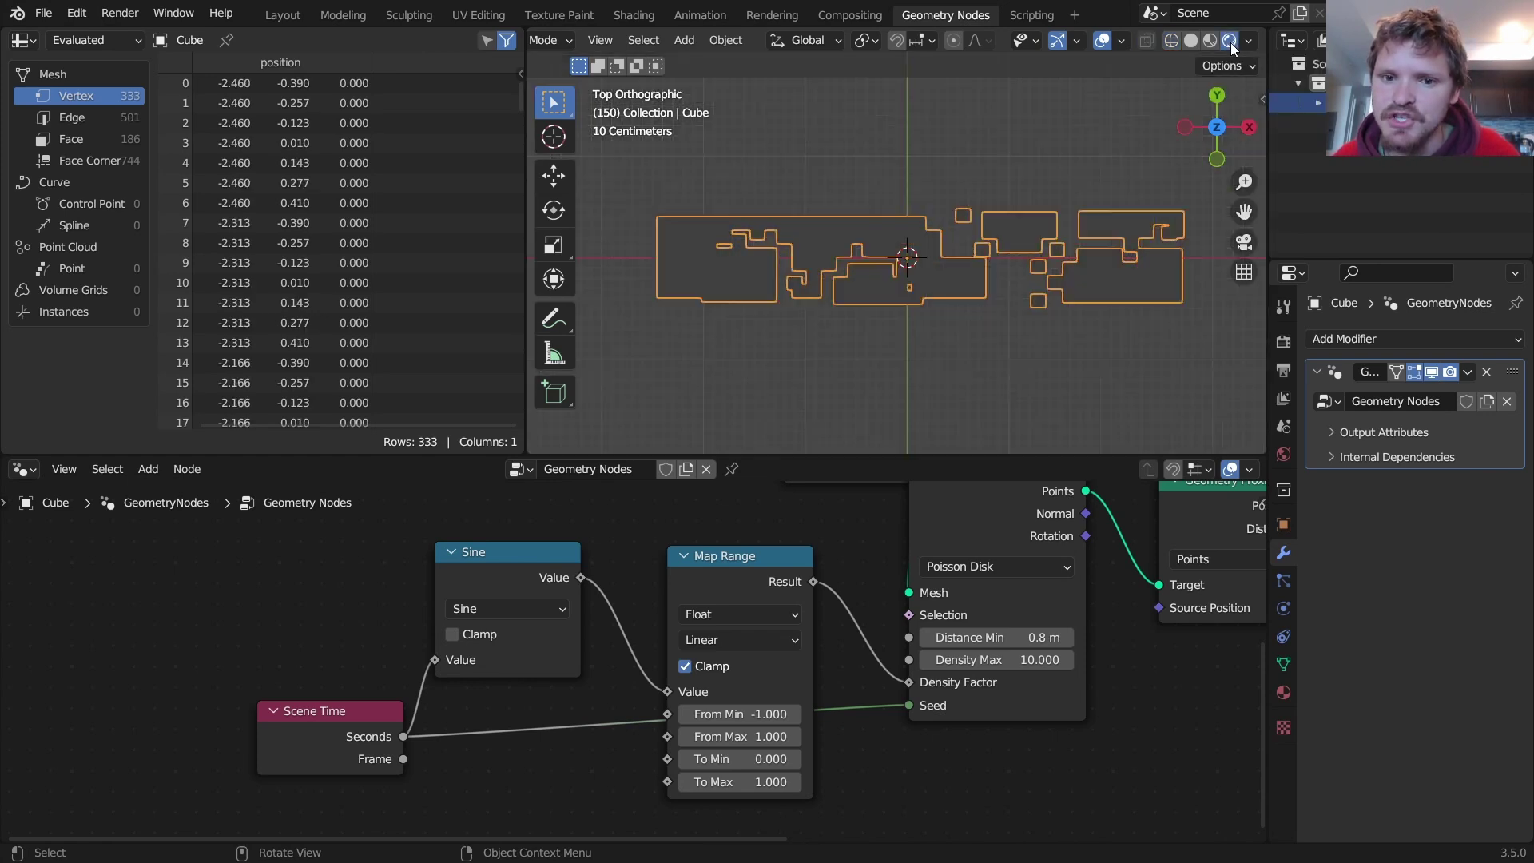
key("space")
key("space")
middle_click_drag(1111, 589, 756, 641)
Insert a Set Material node on the link just before Group Output
key("shift+a")
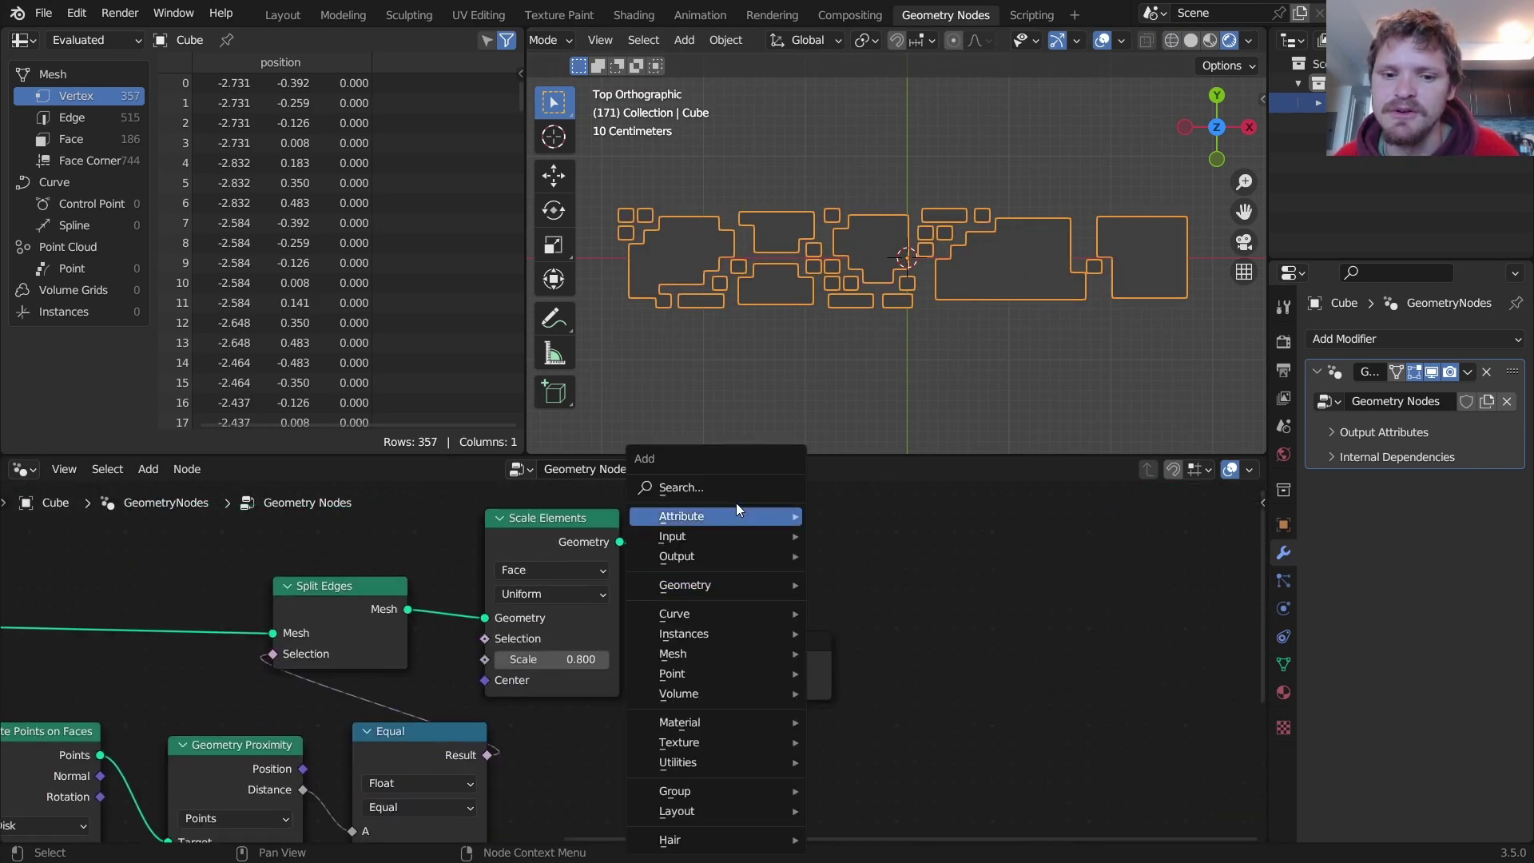
left_click(735, 500)
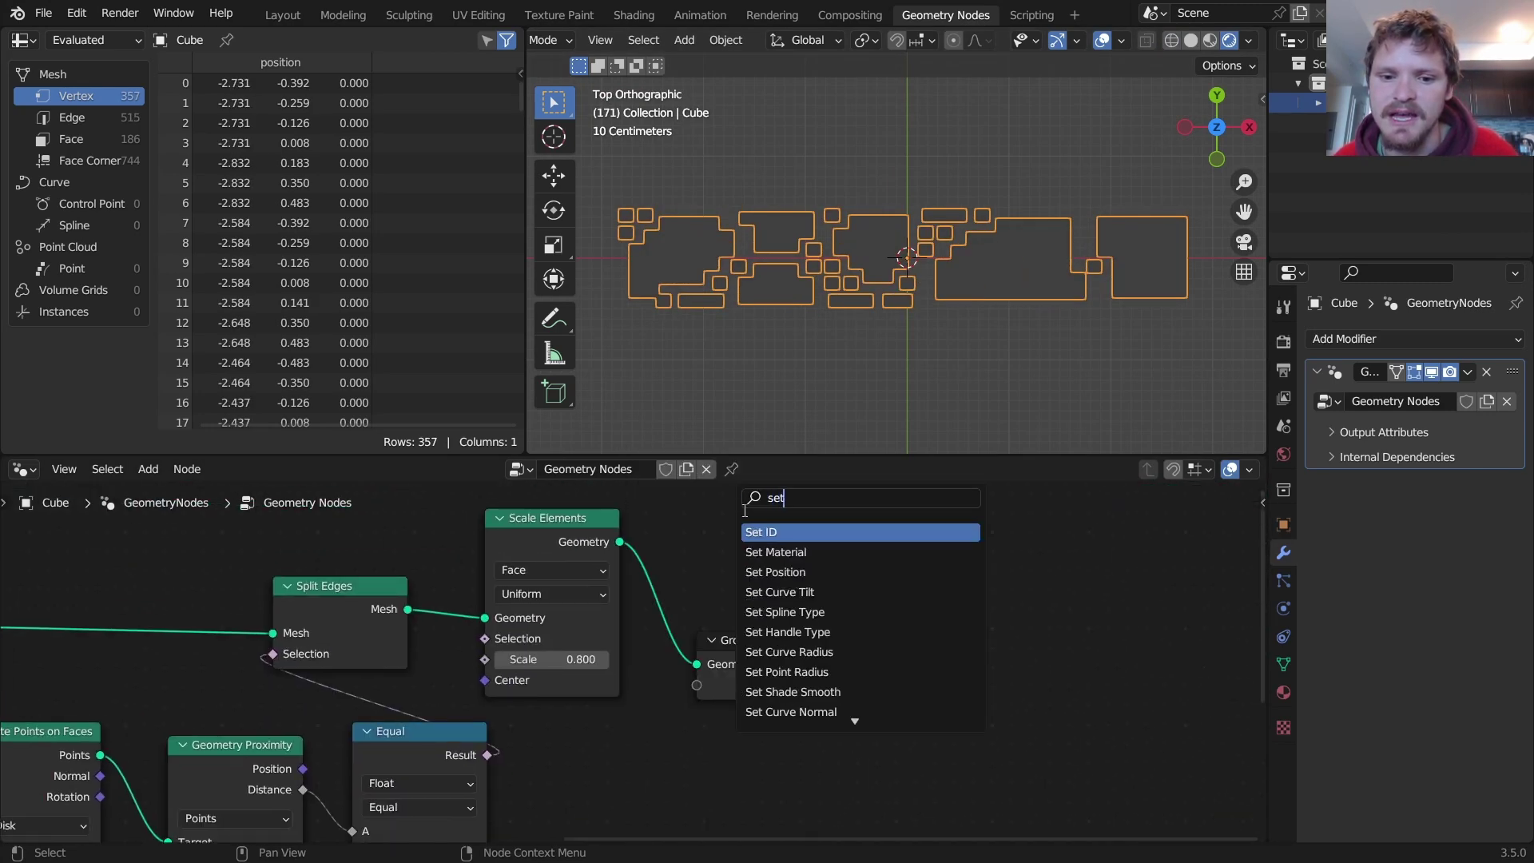
left_click(775, 552)
left_click(767, 615)
left_click(771, 628)
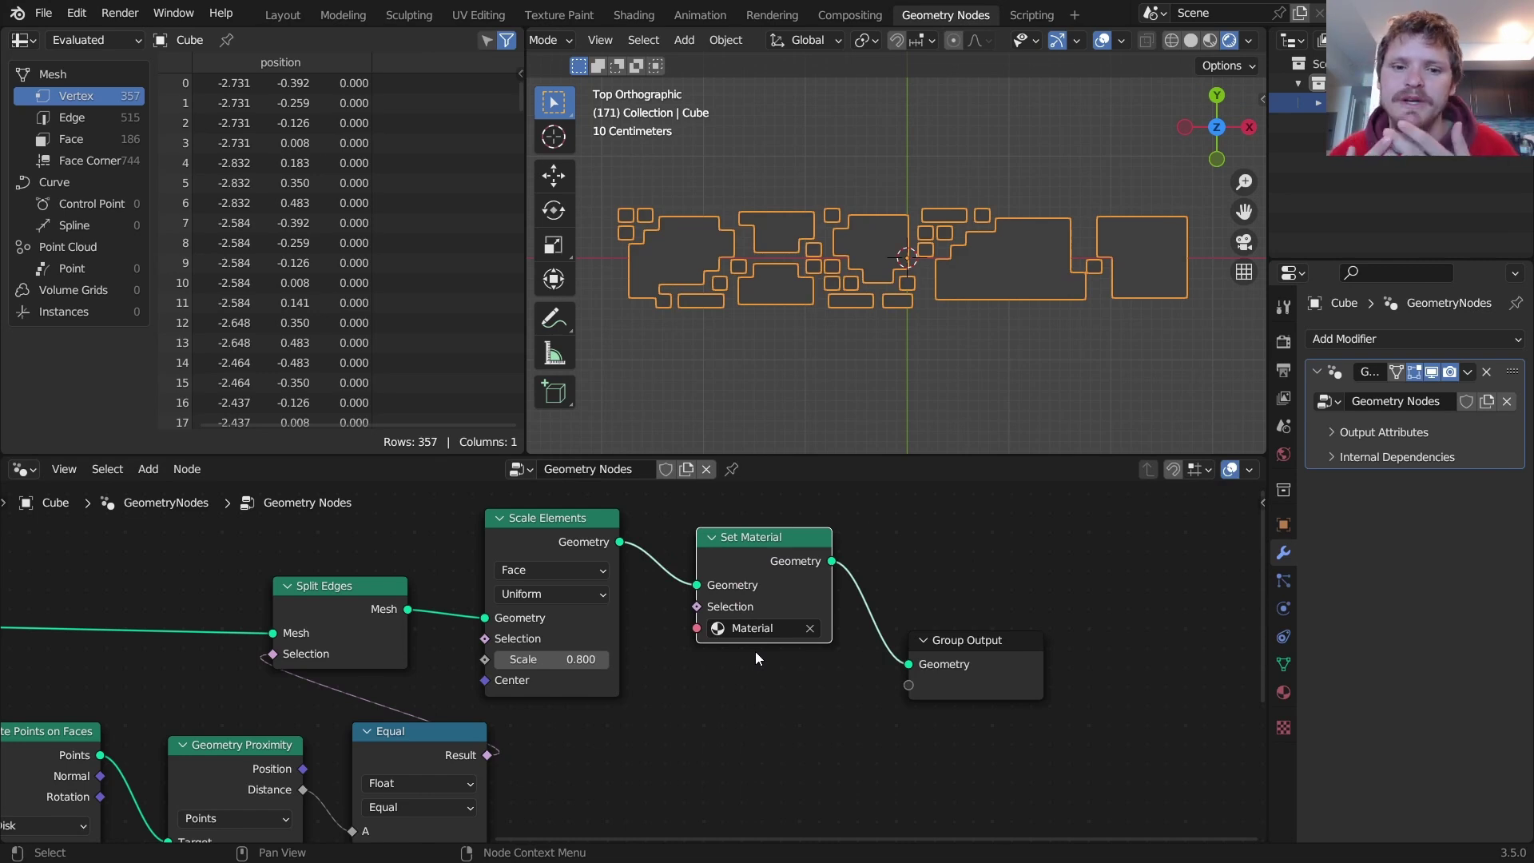
In the Shading workspace, assign the material named Material and switch to top view
left_click(634, 15)
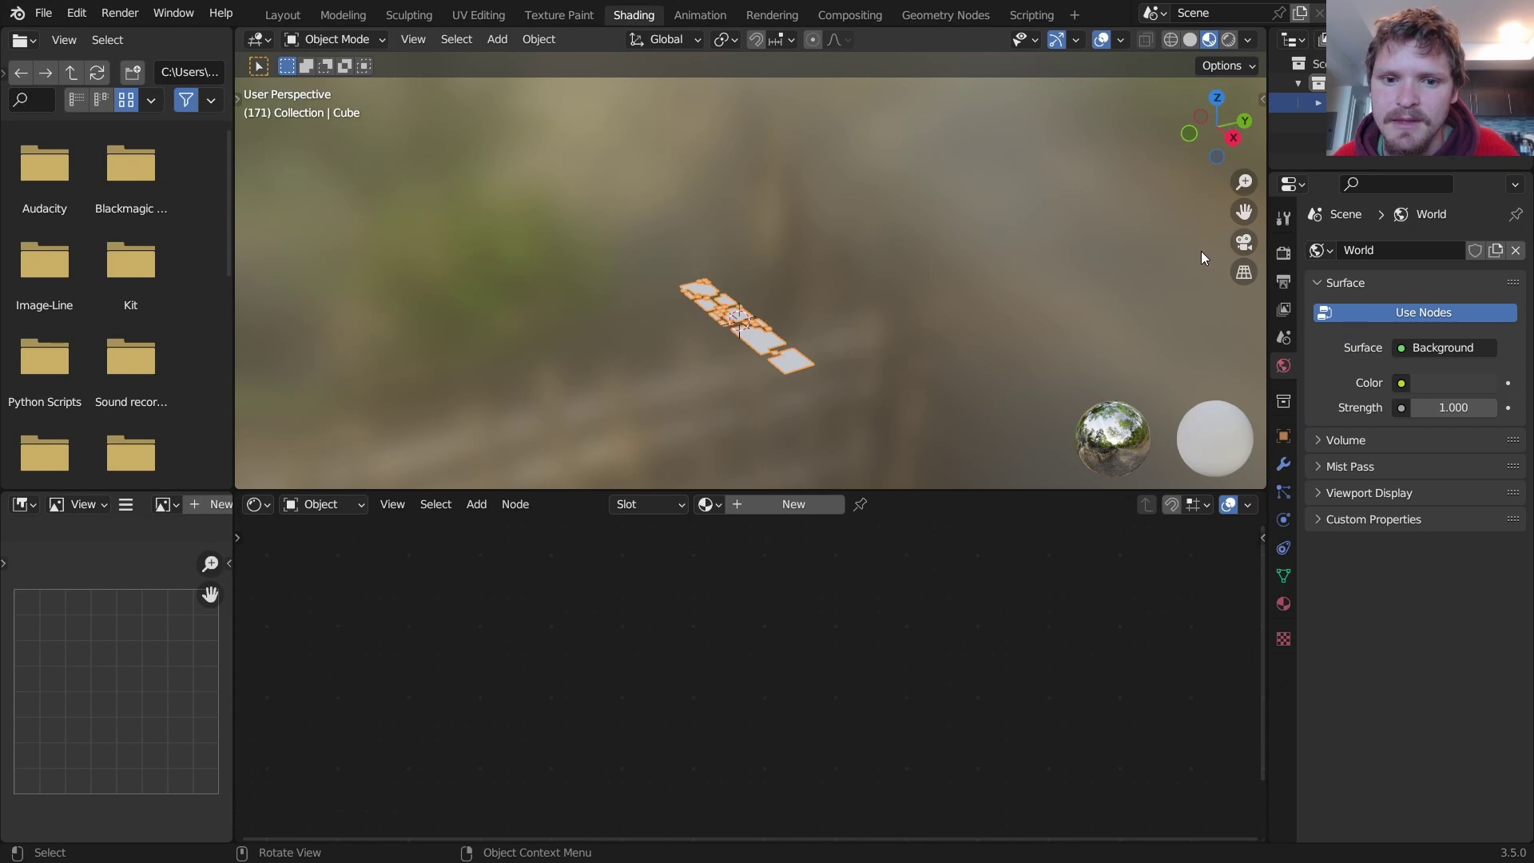
scroll(766, 367, "up", 3)
left_click(706, 505)
left_click(739, 530)
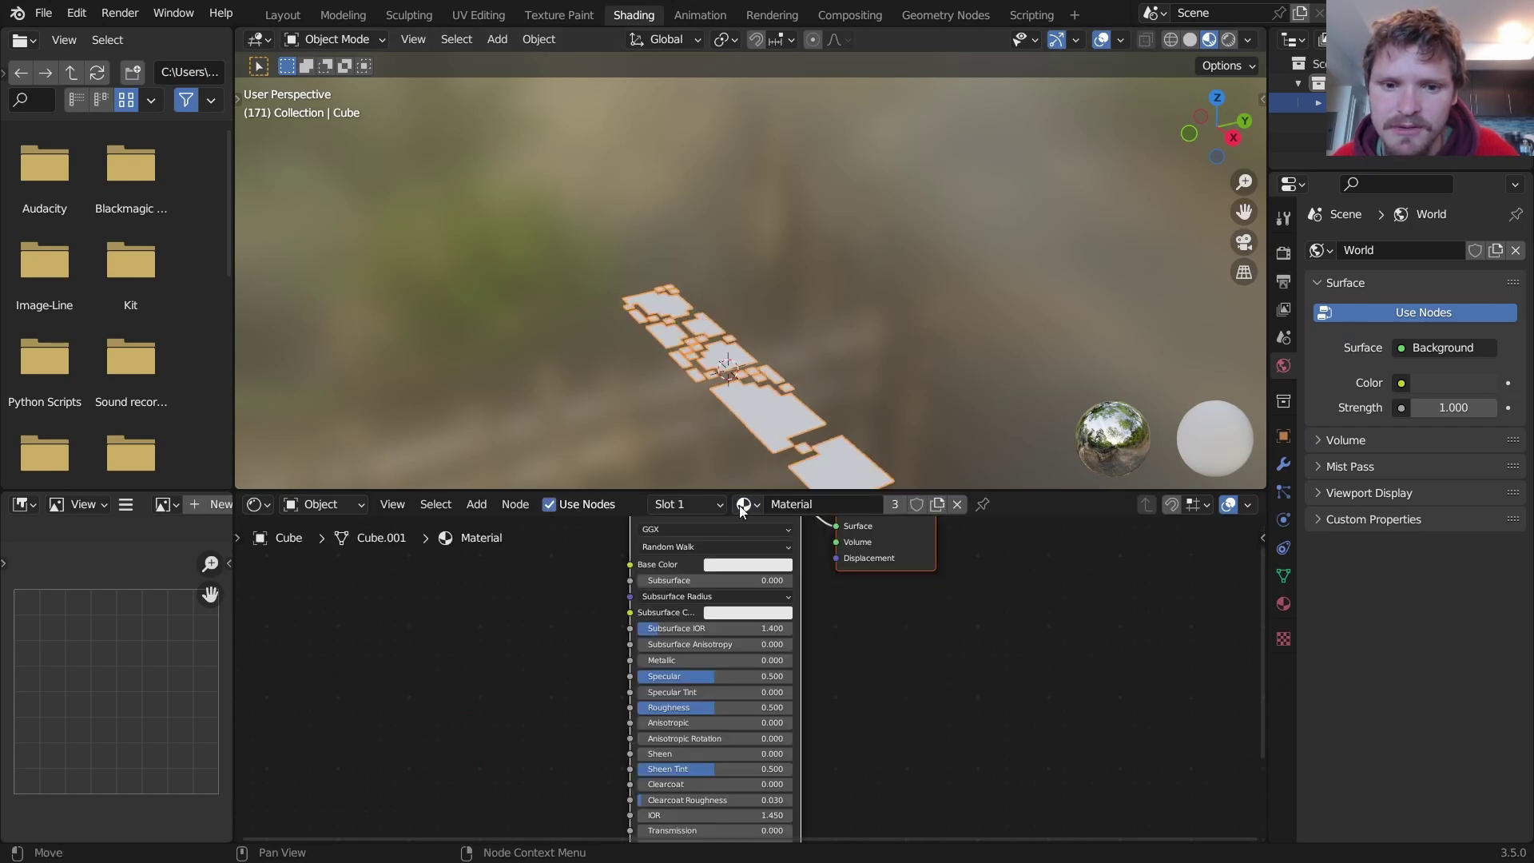
left_click(1216, 98)
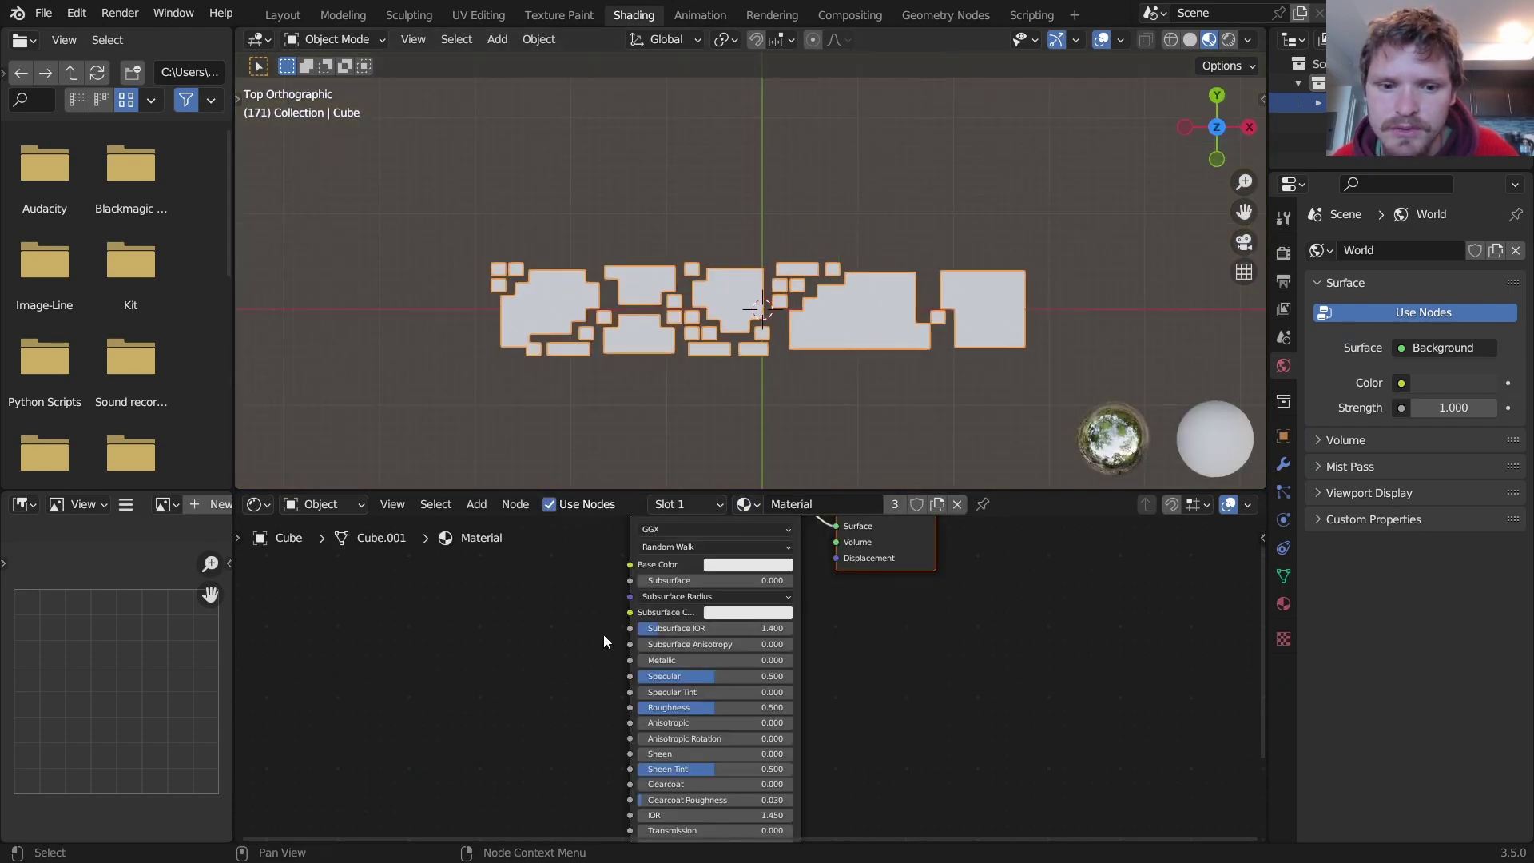
Replace the Principled BSDF with a Brick Texture whose Color feeds the material Surface
key("x")
key("shift+a")
left_click(716, 597)
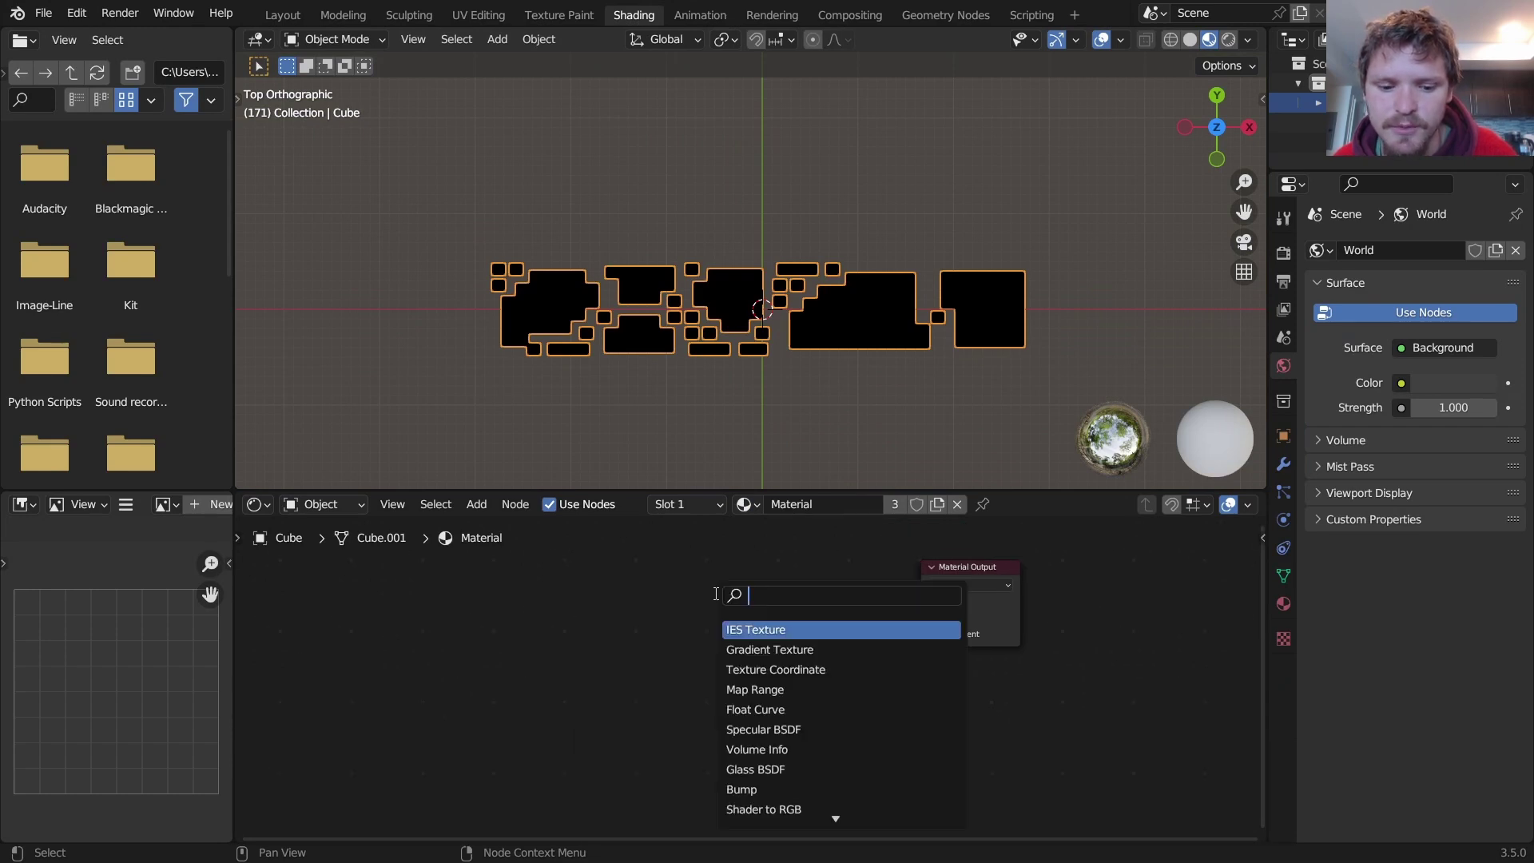
type("bric")
key("Return")
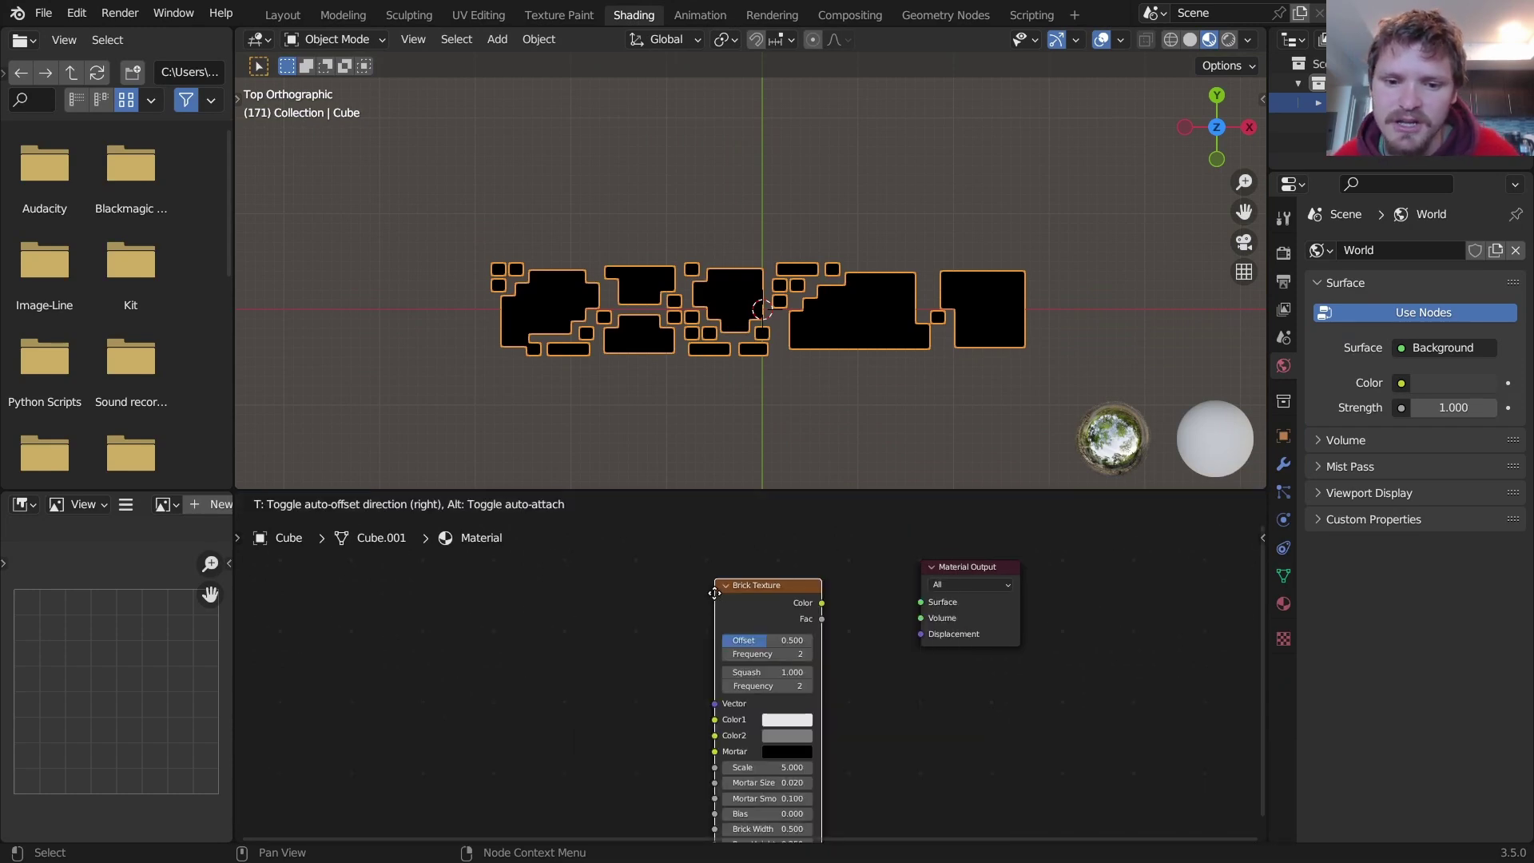
left_click(715, 593)
left_click_drag(821, 602, 920, 602)
scroll(782, 314, "up", 3)
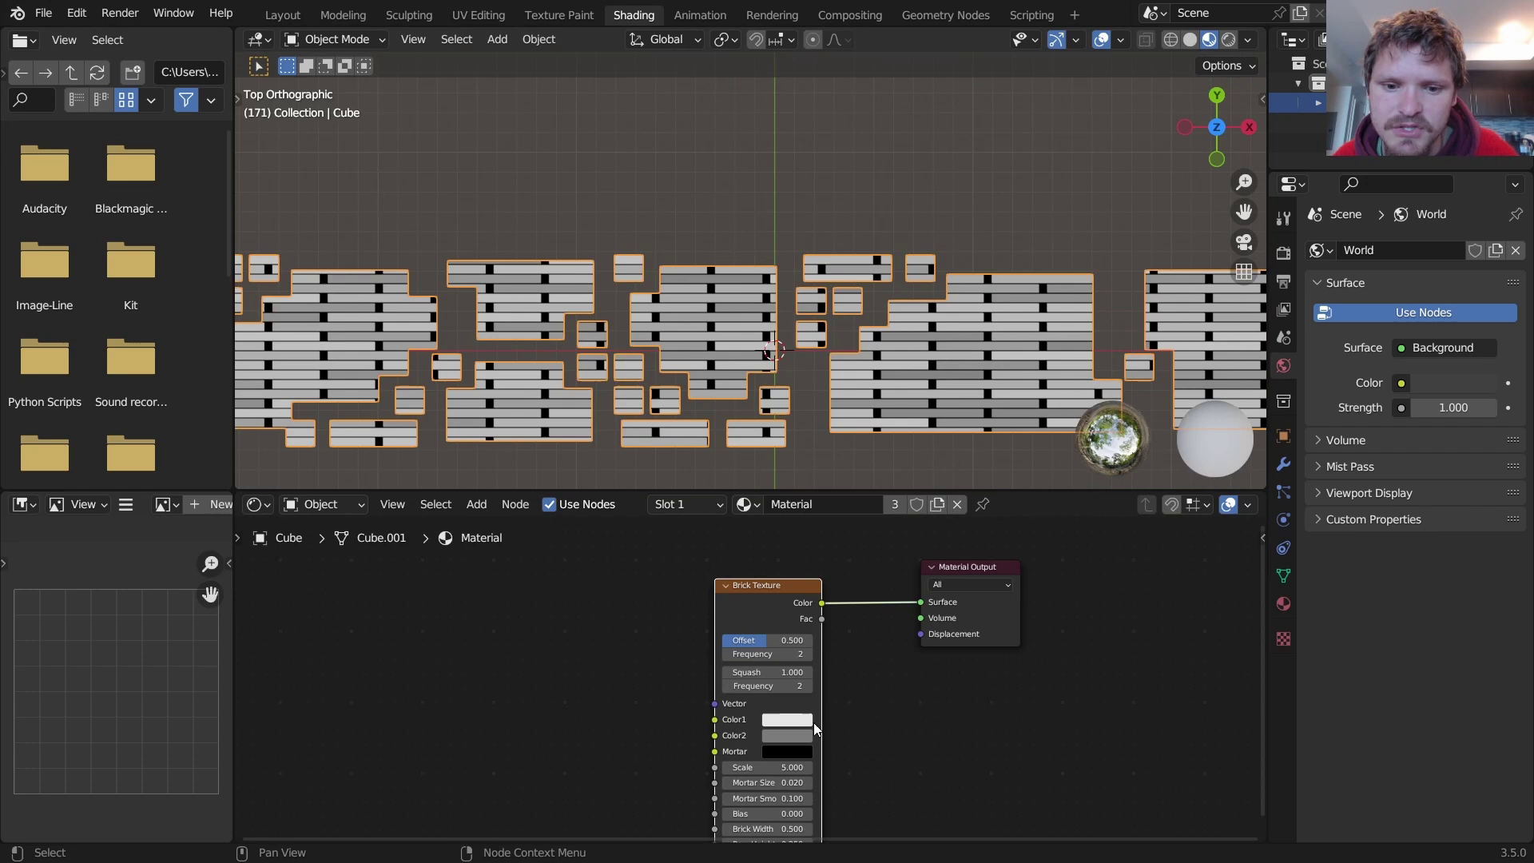
middle_click_drag(761, 702, 777, 633)
Set brick frequencies to 1, Row Height 2.75 and Scale 59.6, then preview the animation
left_click(743, 617)
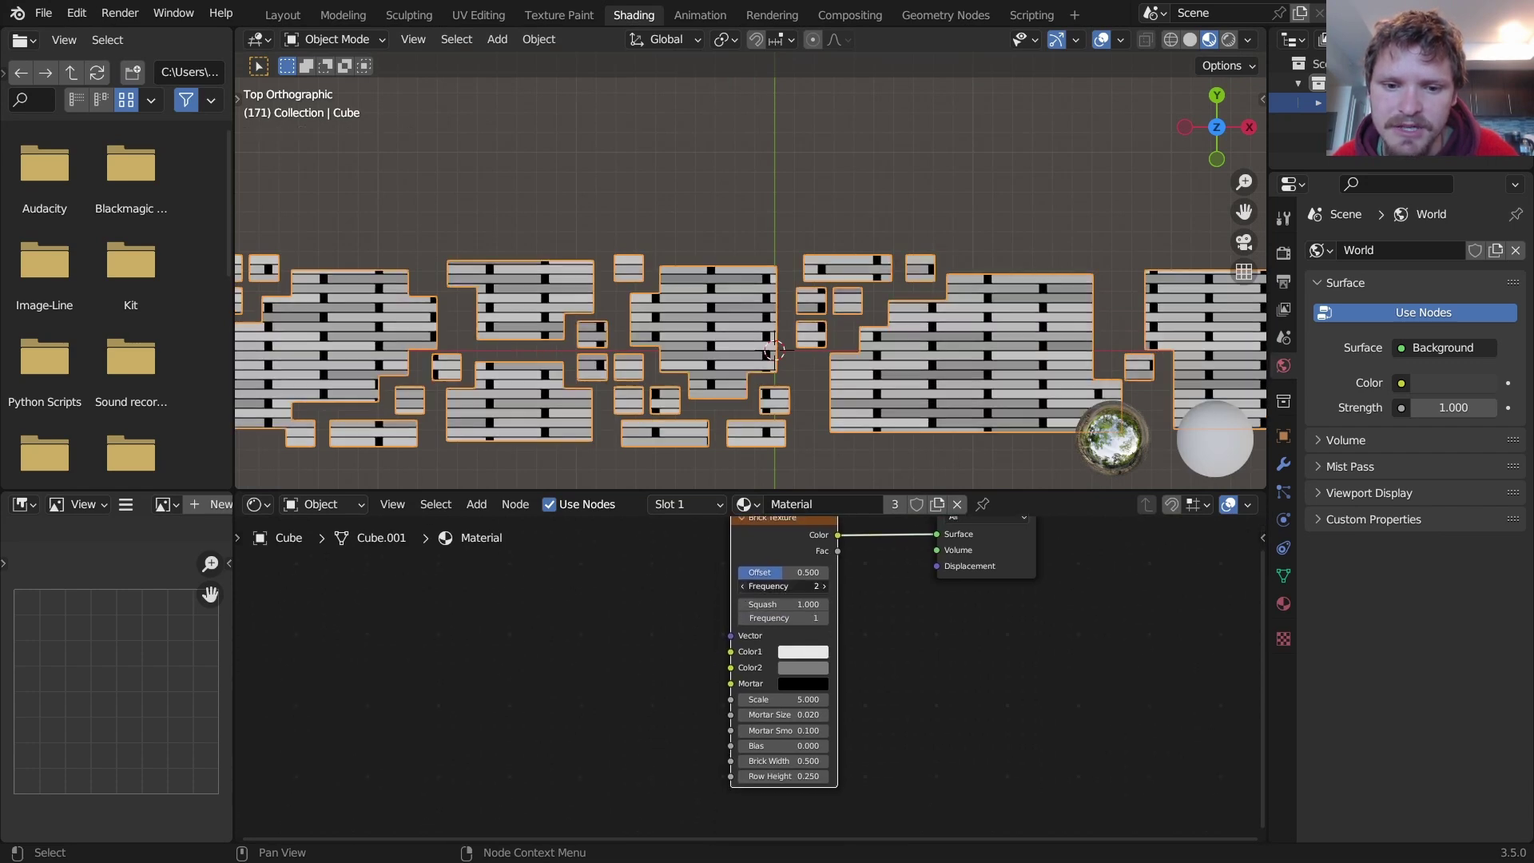
left_click(743, 587)
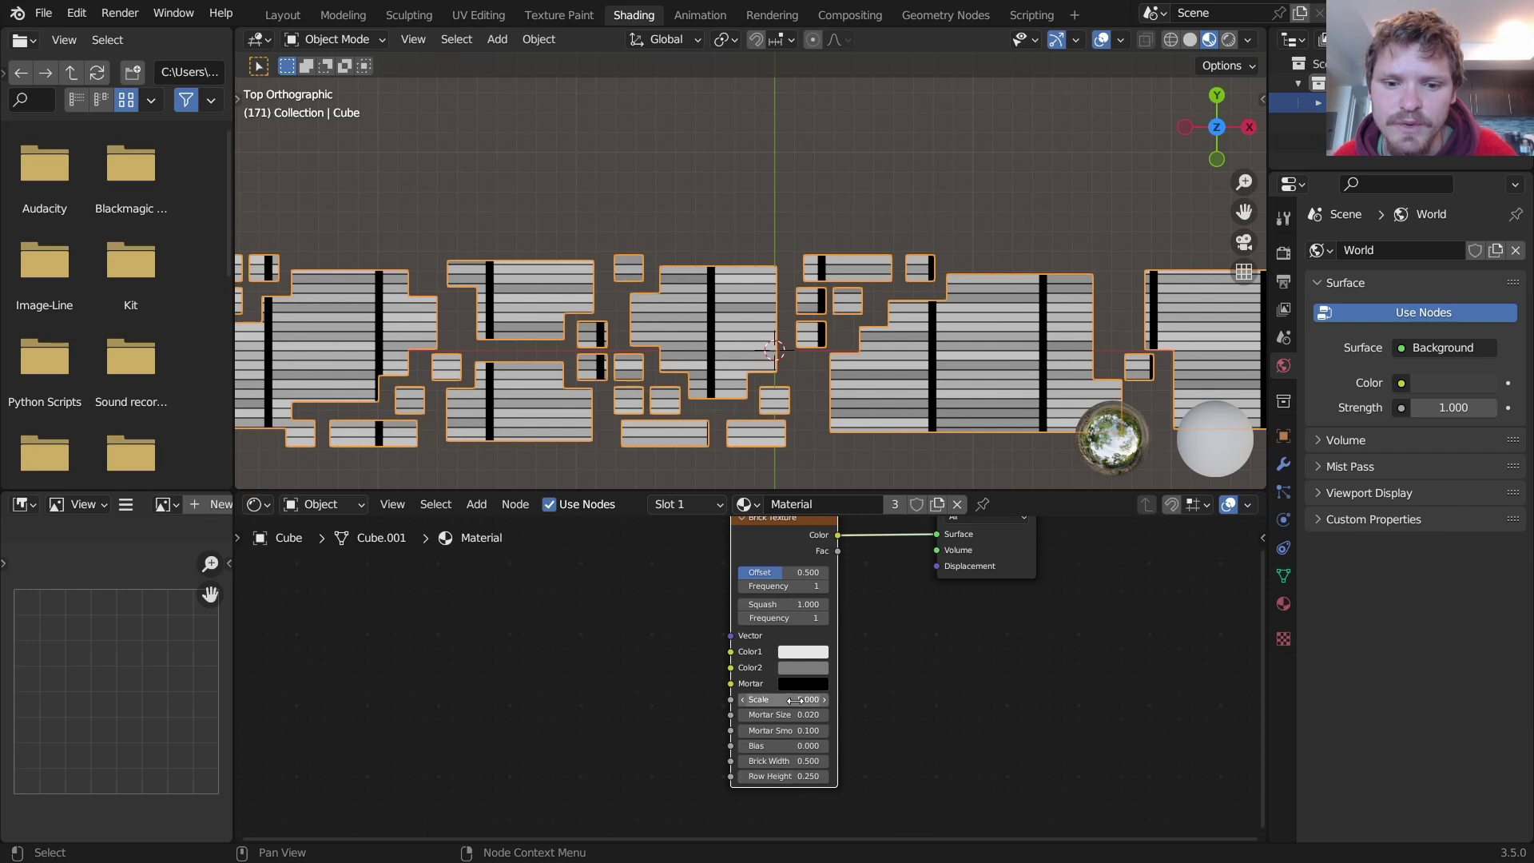
type("15")
key("Return")
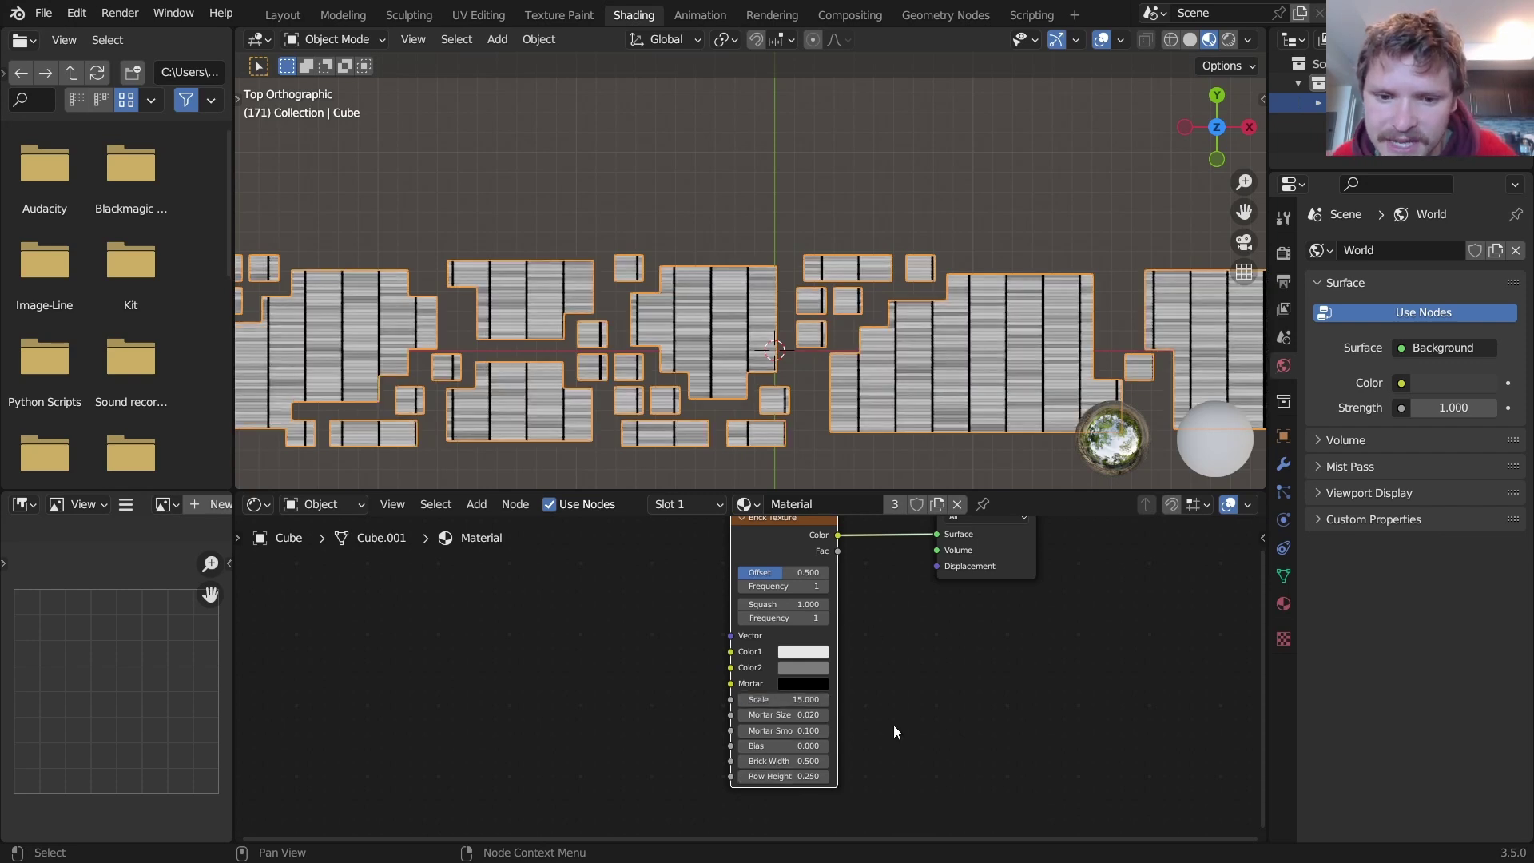
scroll(845, 692, "up", 3)
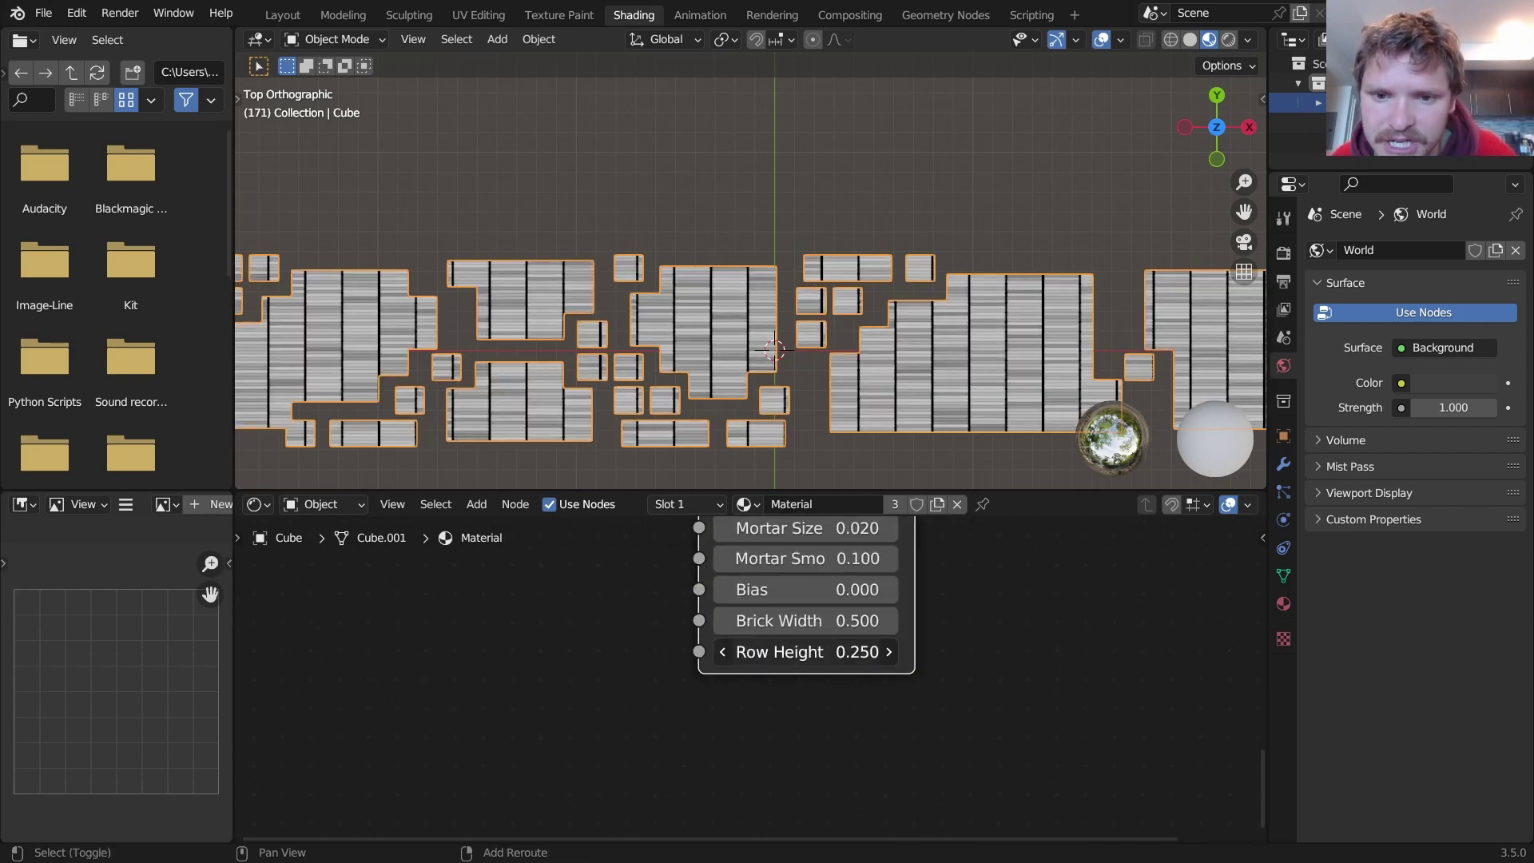
left_click_drag(807, 652, 1006, 652)
scroll(865, 649, "up", 1, "shift")
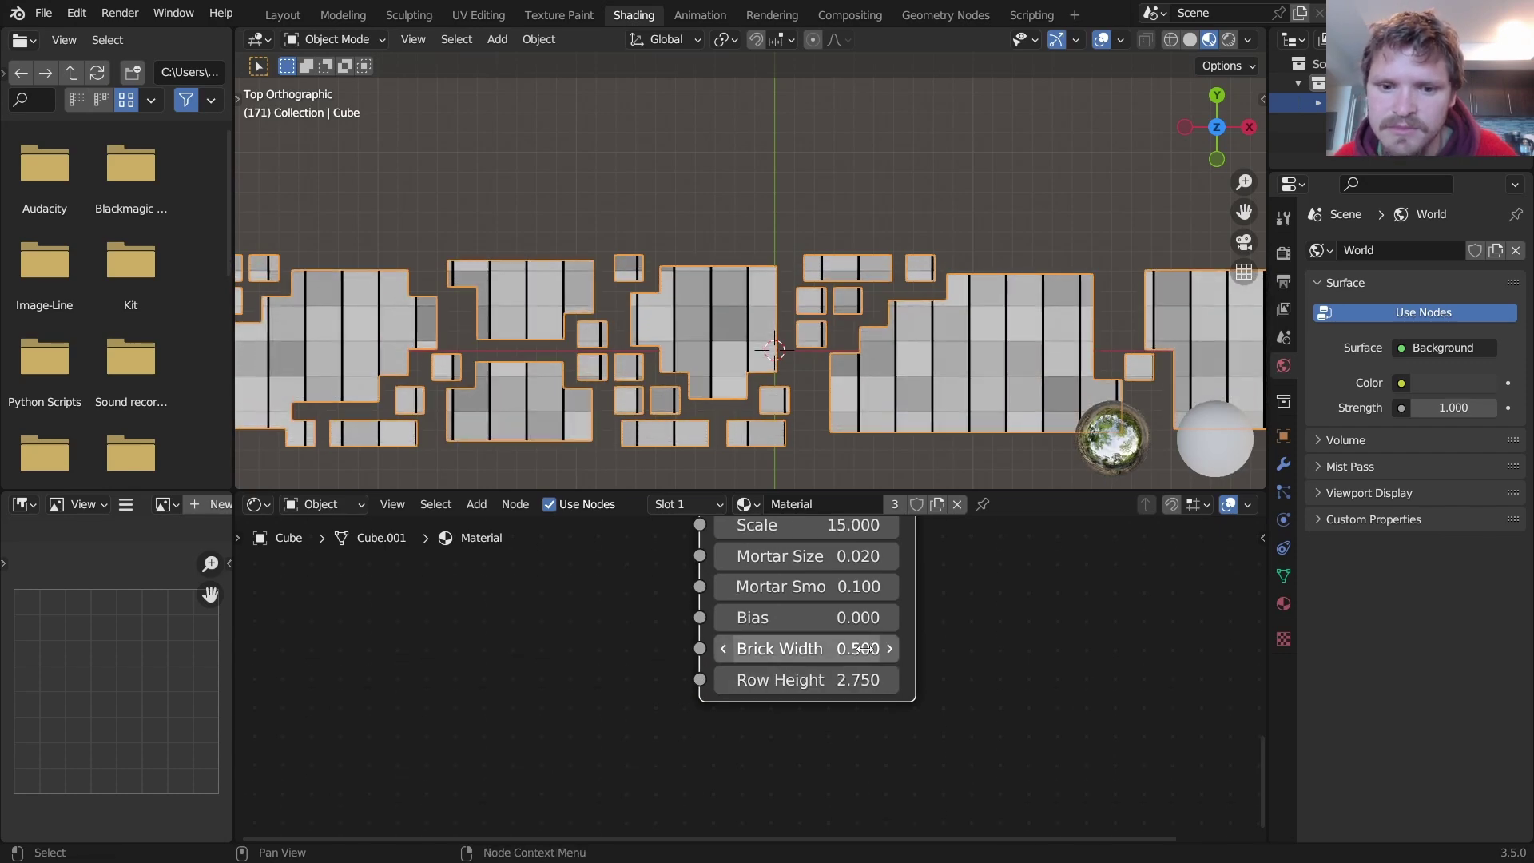
scroll(866, 649, "up", 3, "shift")
left_click_drag(819, 604, 1003, 604)
scroll(864, 340, "down", 2)
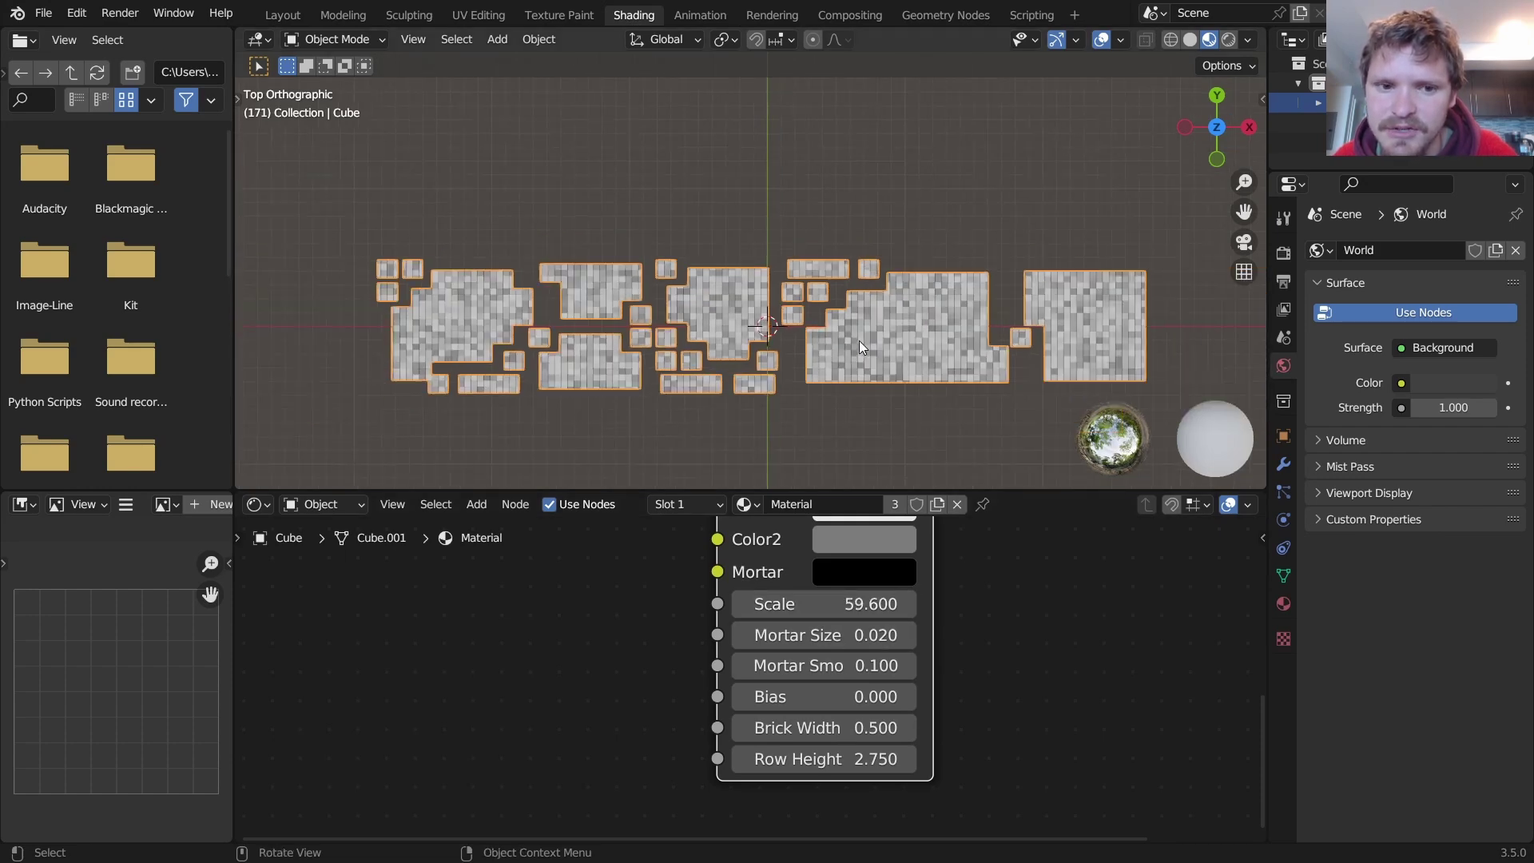
key("space")
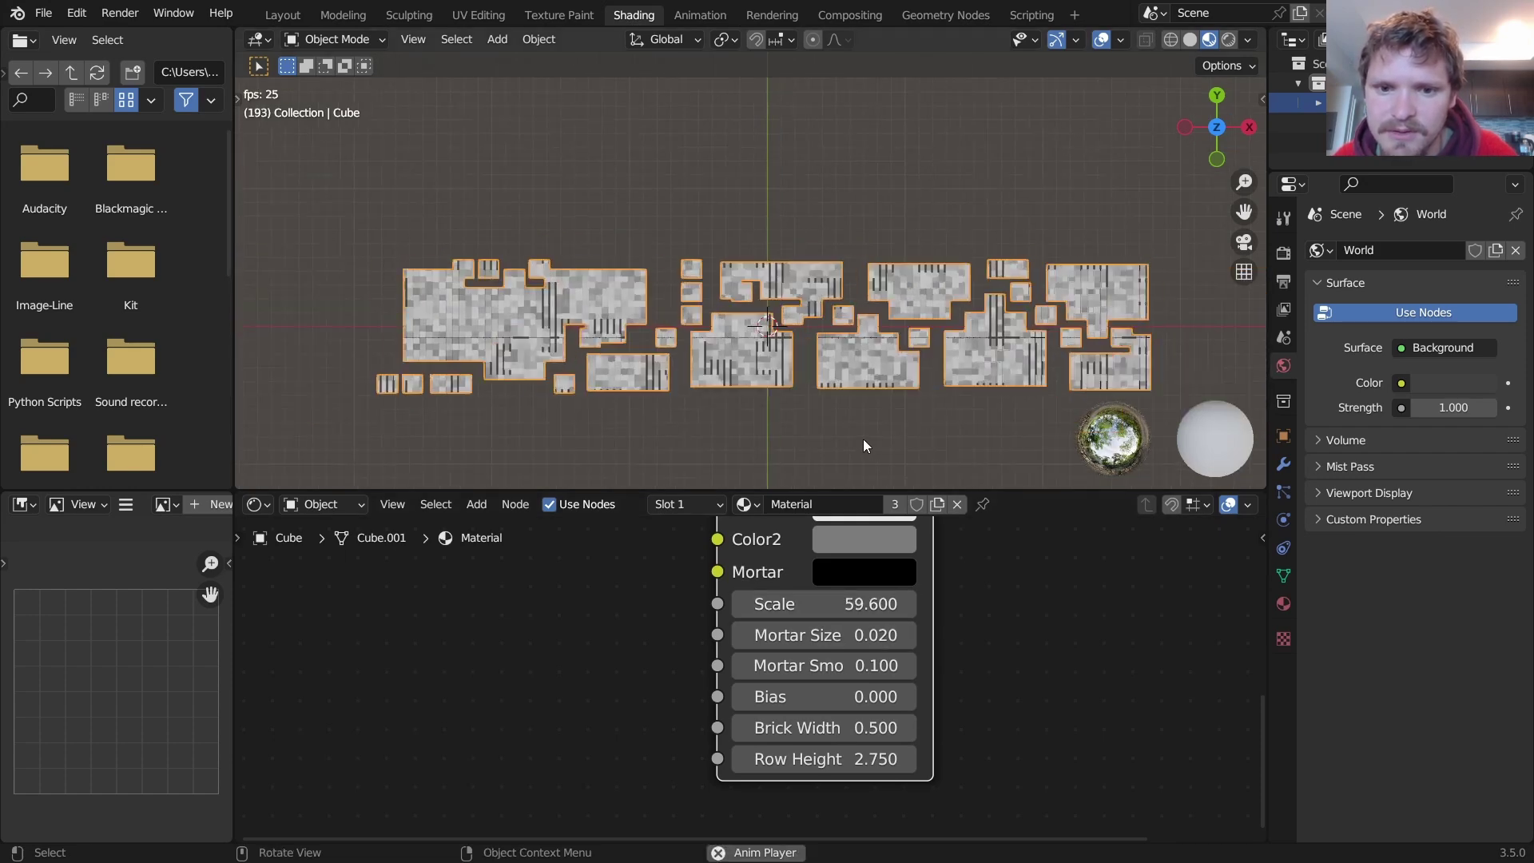
key("space")
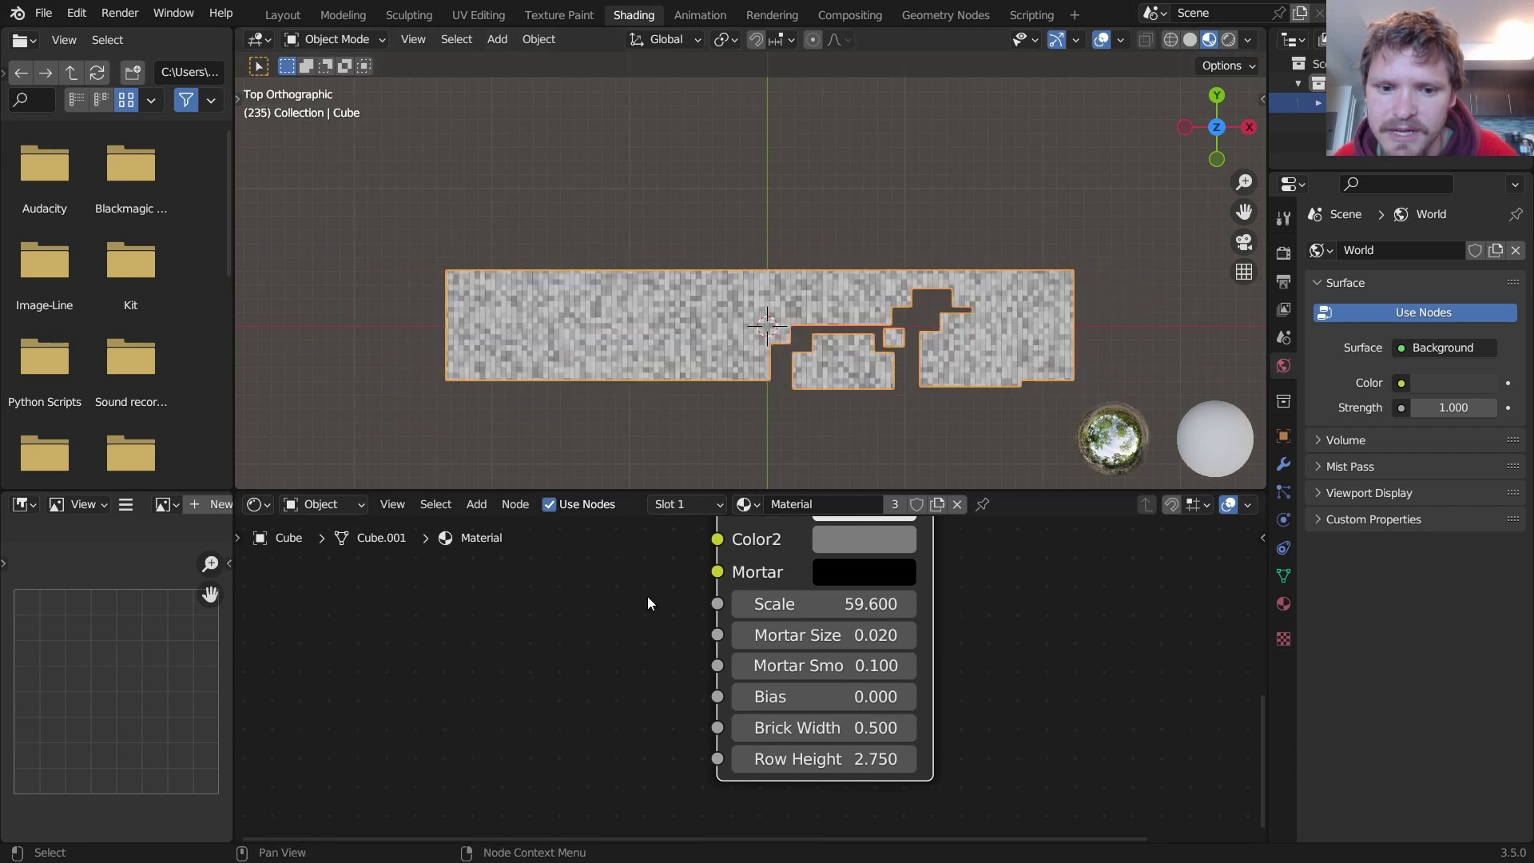
Link a Texture Coordinate node's Generated output into the Brick Texture's Vector input
middle_click_drag(650, 599, 866, 735)
left_click_drag(516, 635, 514, 637)
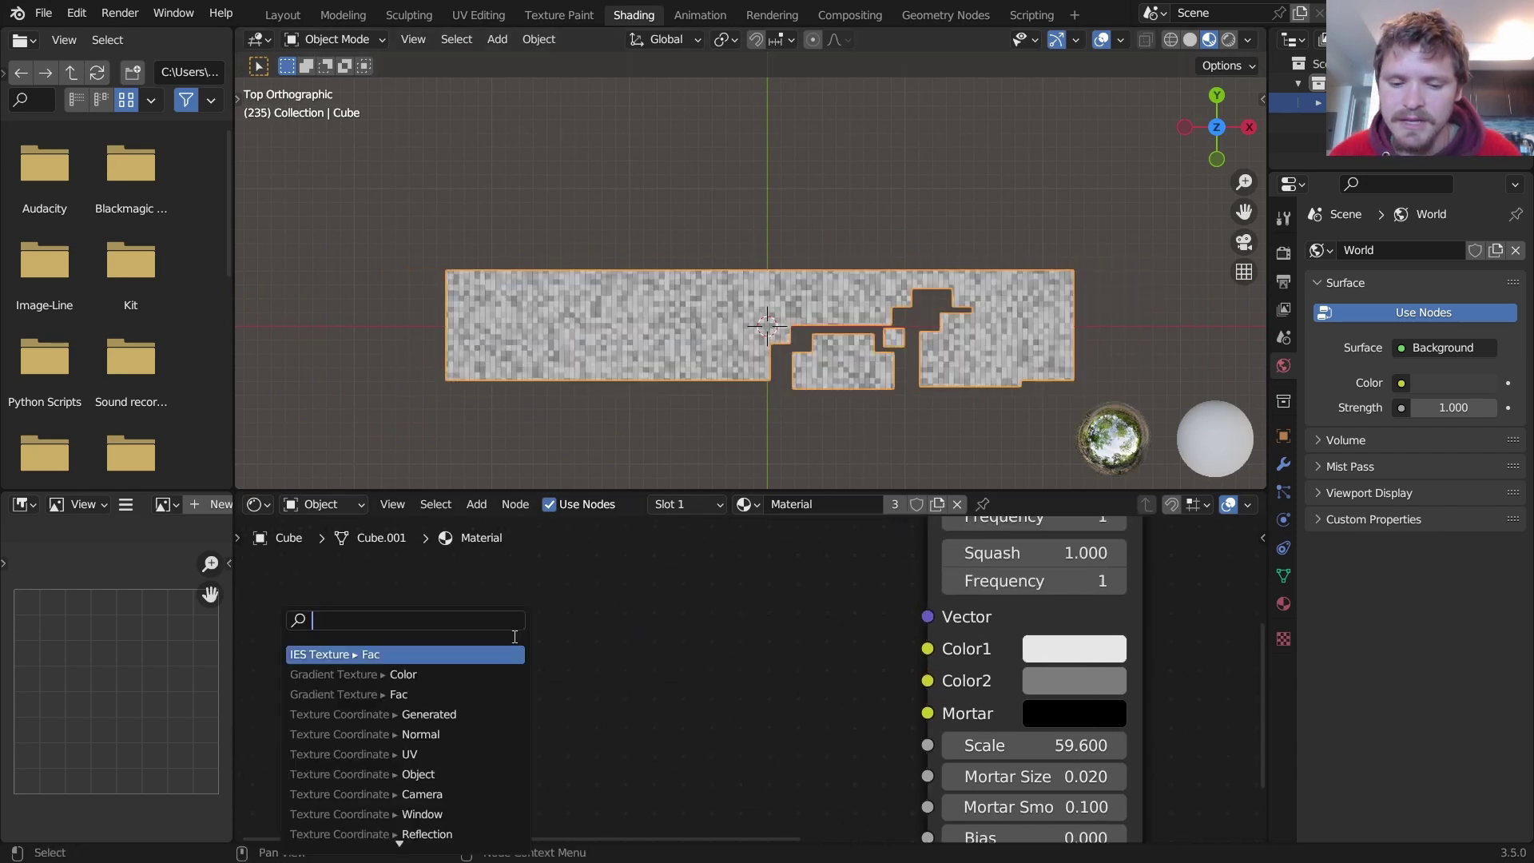
type("coor")
key("Return")
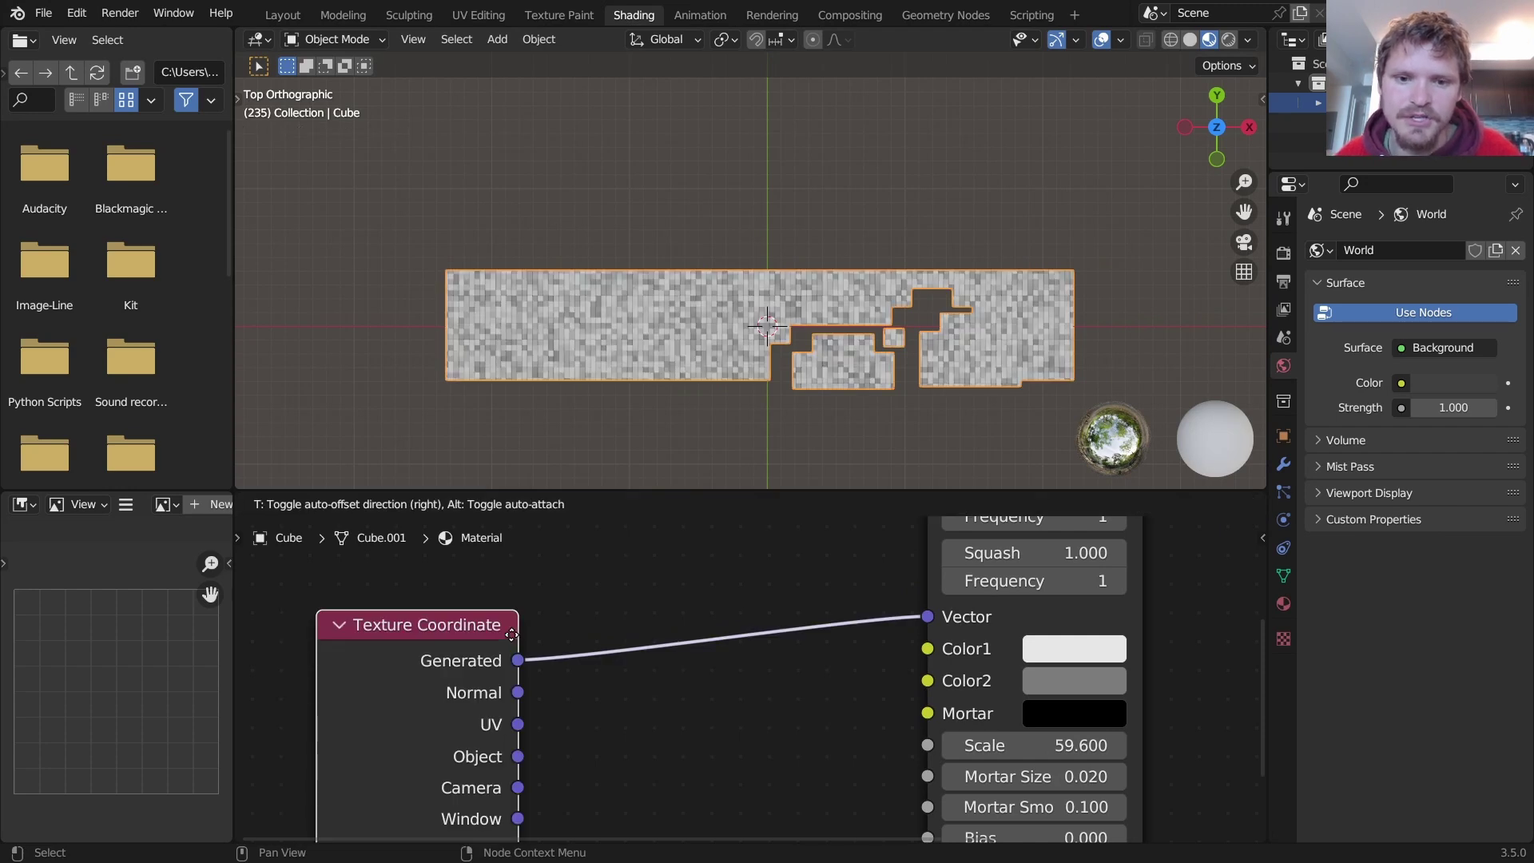
left_click(507, 609)
Insert a Vector Math Add node onto the coordinate link
key("shift+a")
left_click(570, 599)
type("vec")
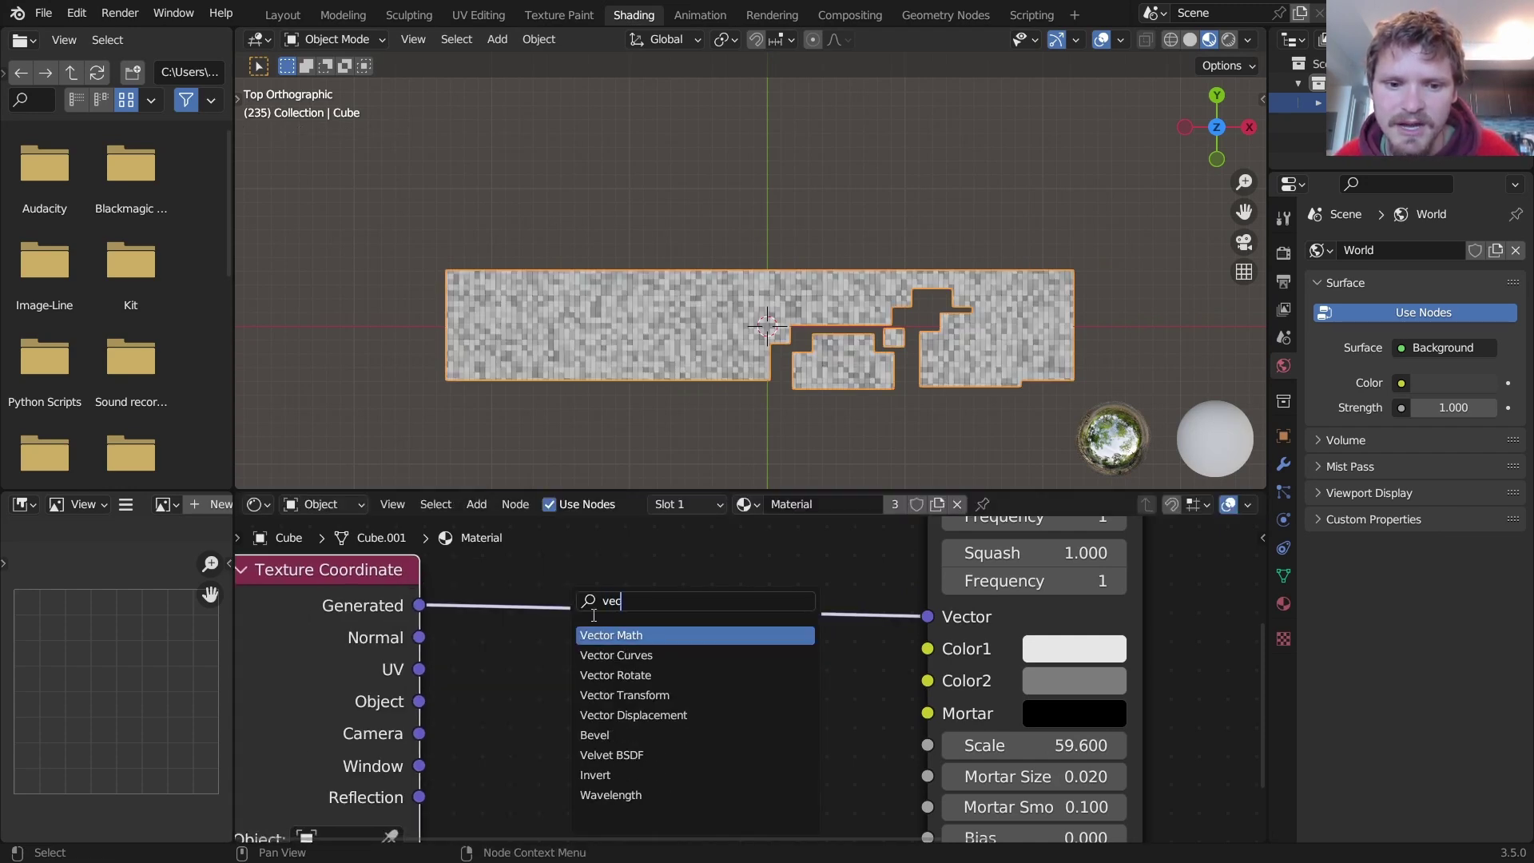
key("Return")
left_click(635, 605)
Try an x offset on the Add node, rearrange the nodes, then reset the offset to 0
left_click_drag(695, 734, 755, 734)
middle_click_drag(597, 748, 745, 648)
scroll(743, 649, "down", 3)
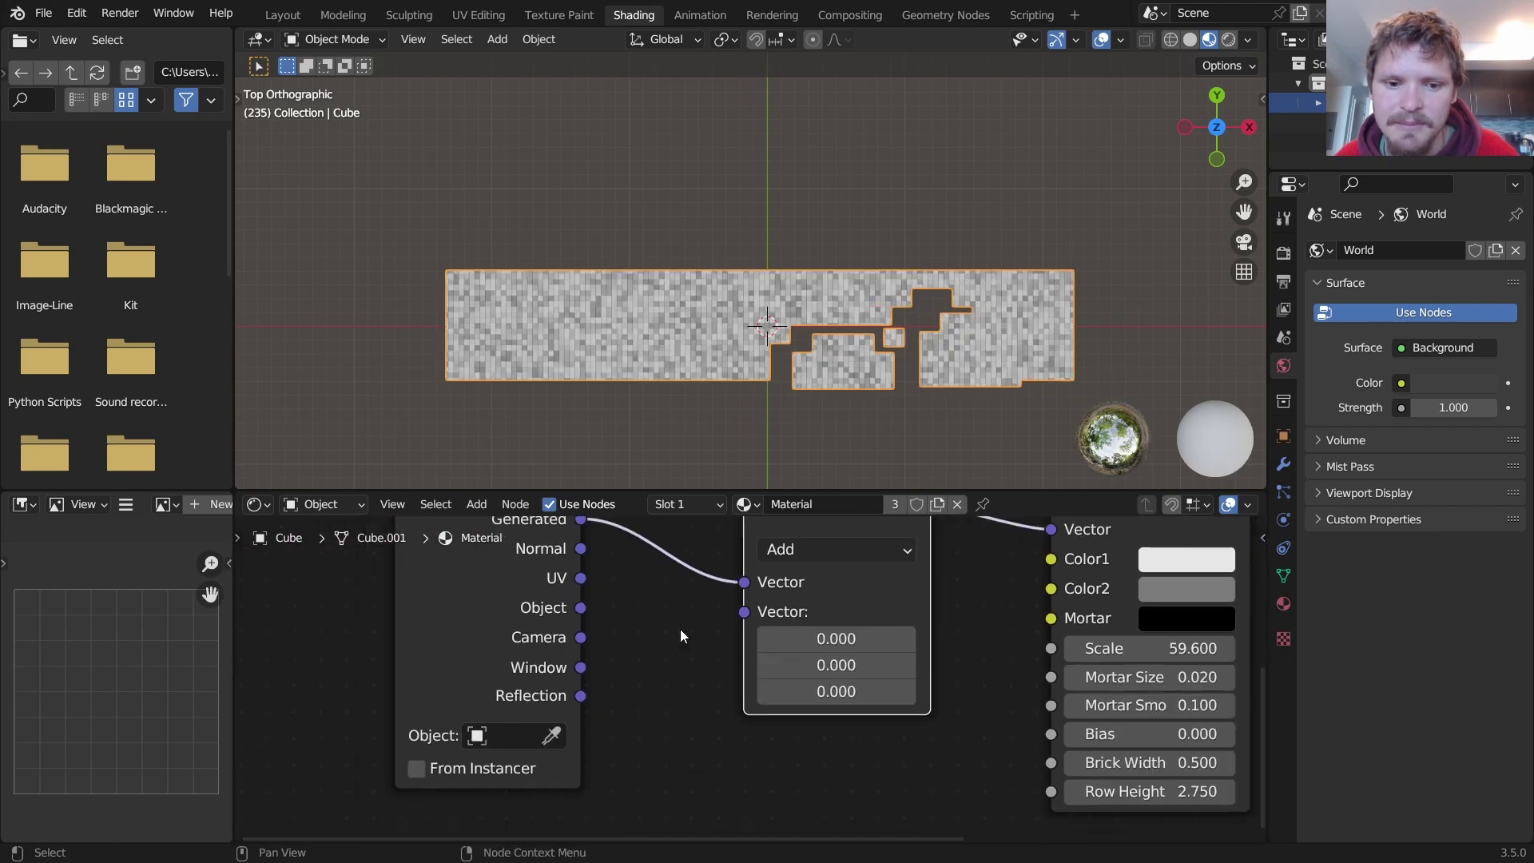
left_click_drag(540, 524, 443, 527)
key("BackSpace")
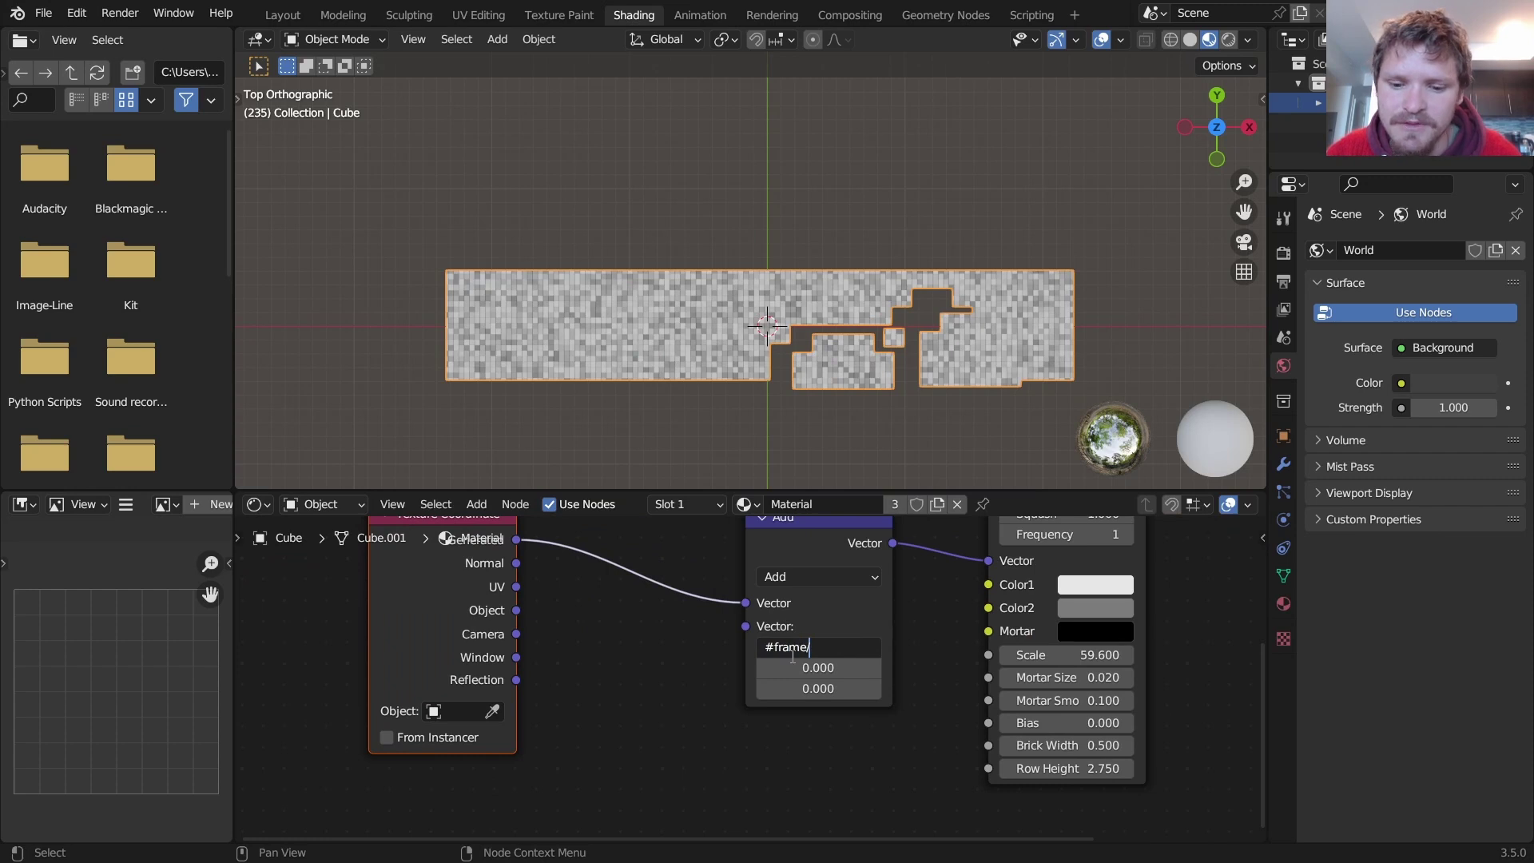
Test a #frame/100 driver on the Add node's x offset with playback, then remove the driver
type("#frame/100")
key("Return")
key("space")
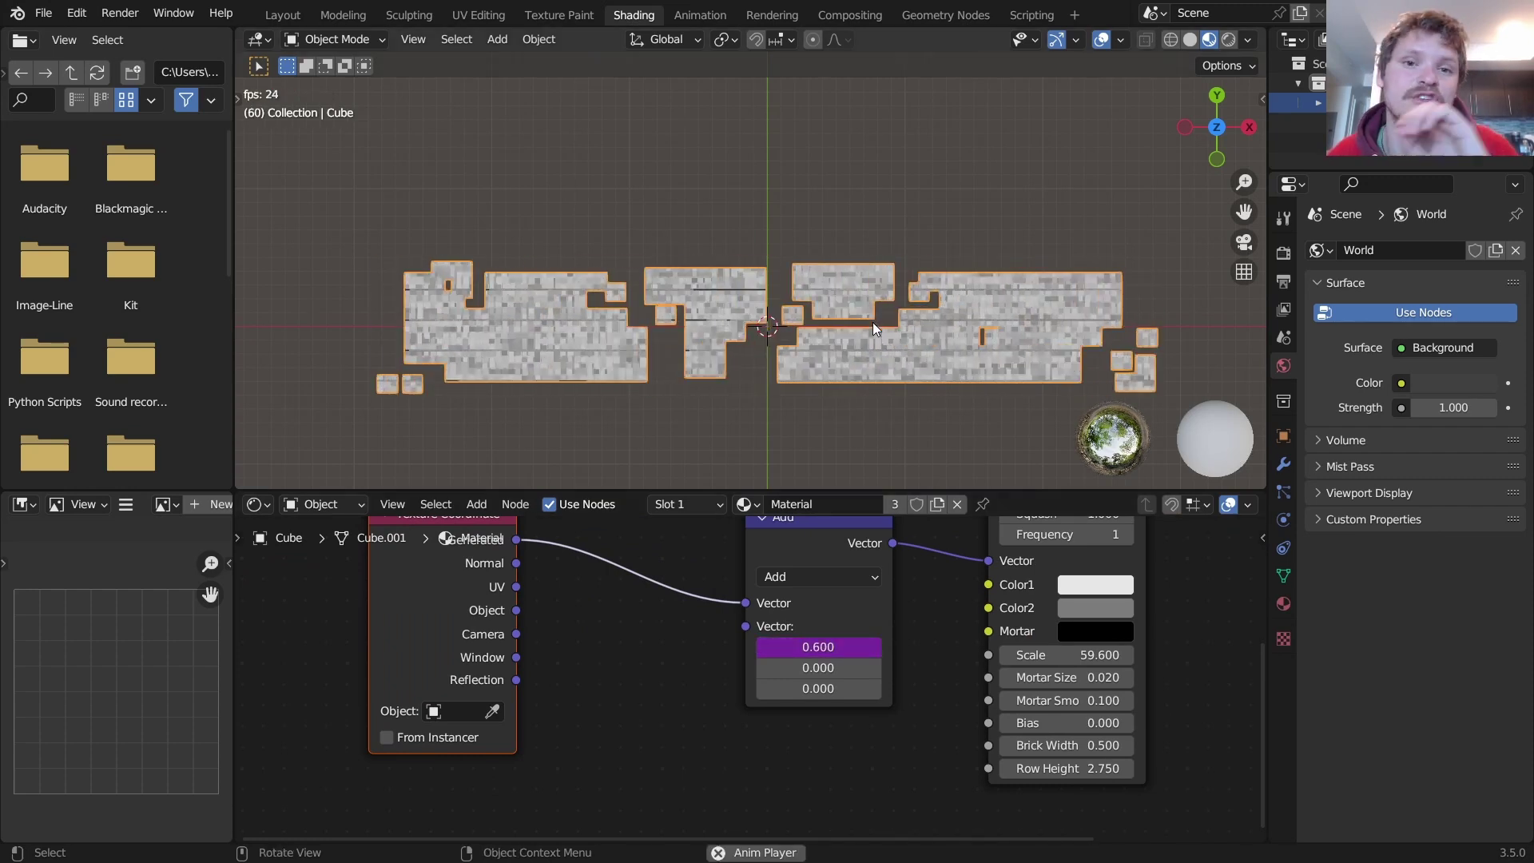
key("space")
key("ctrl+alt+d")
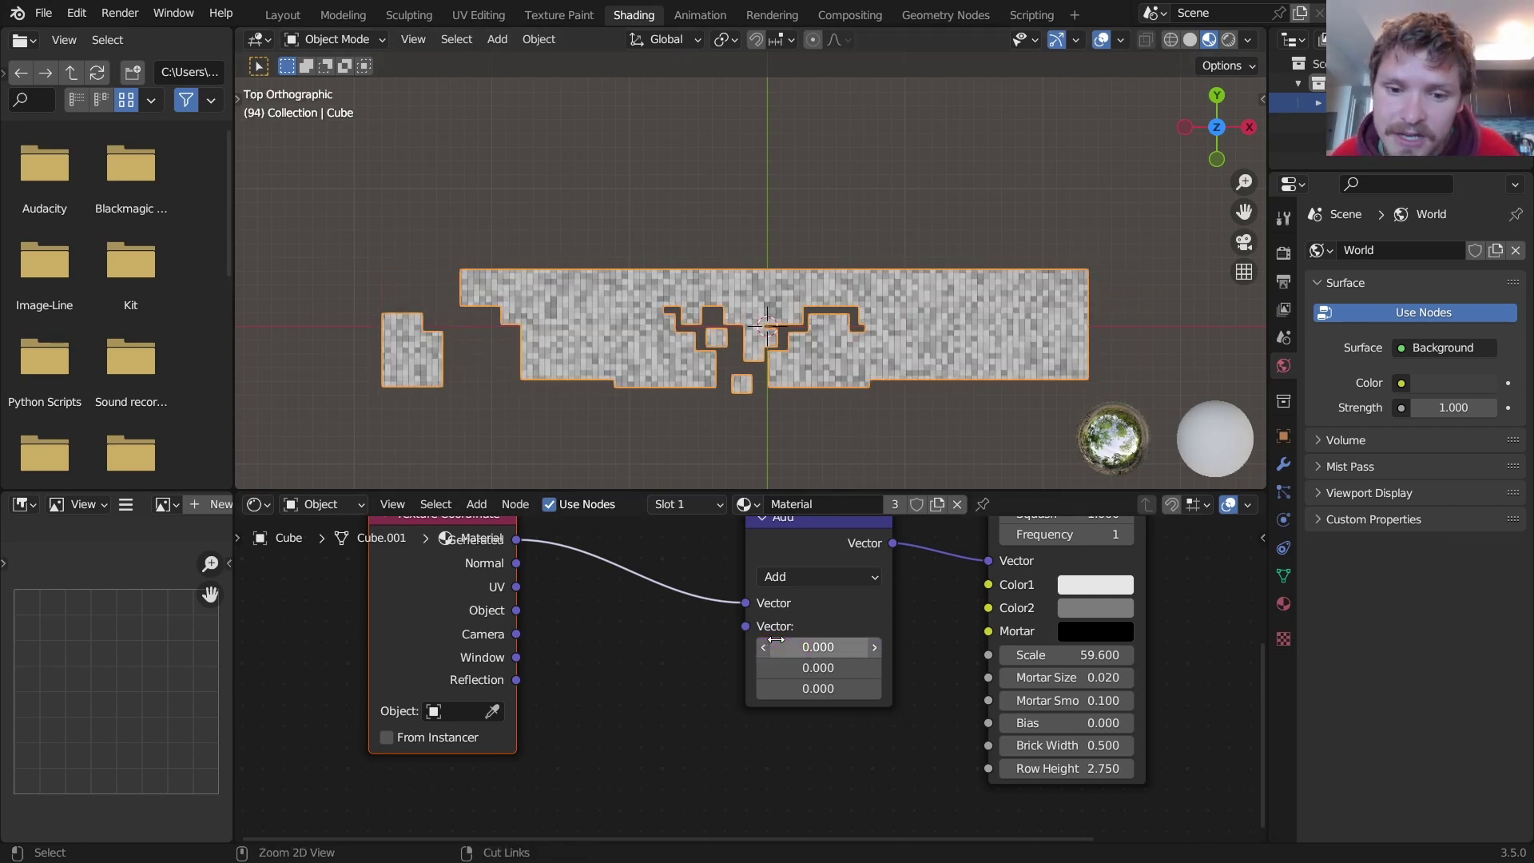
middle_click_drag(574, 671, 713, 627)
key("shift+a")
Add a Math node set to Divide, dividing the frame value by 15
left_click(714, 616)
type("m")
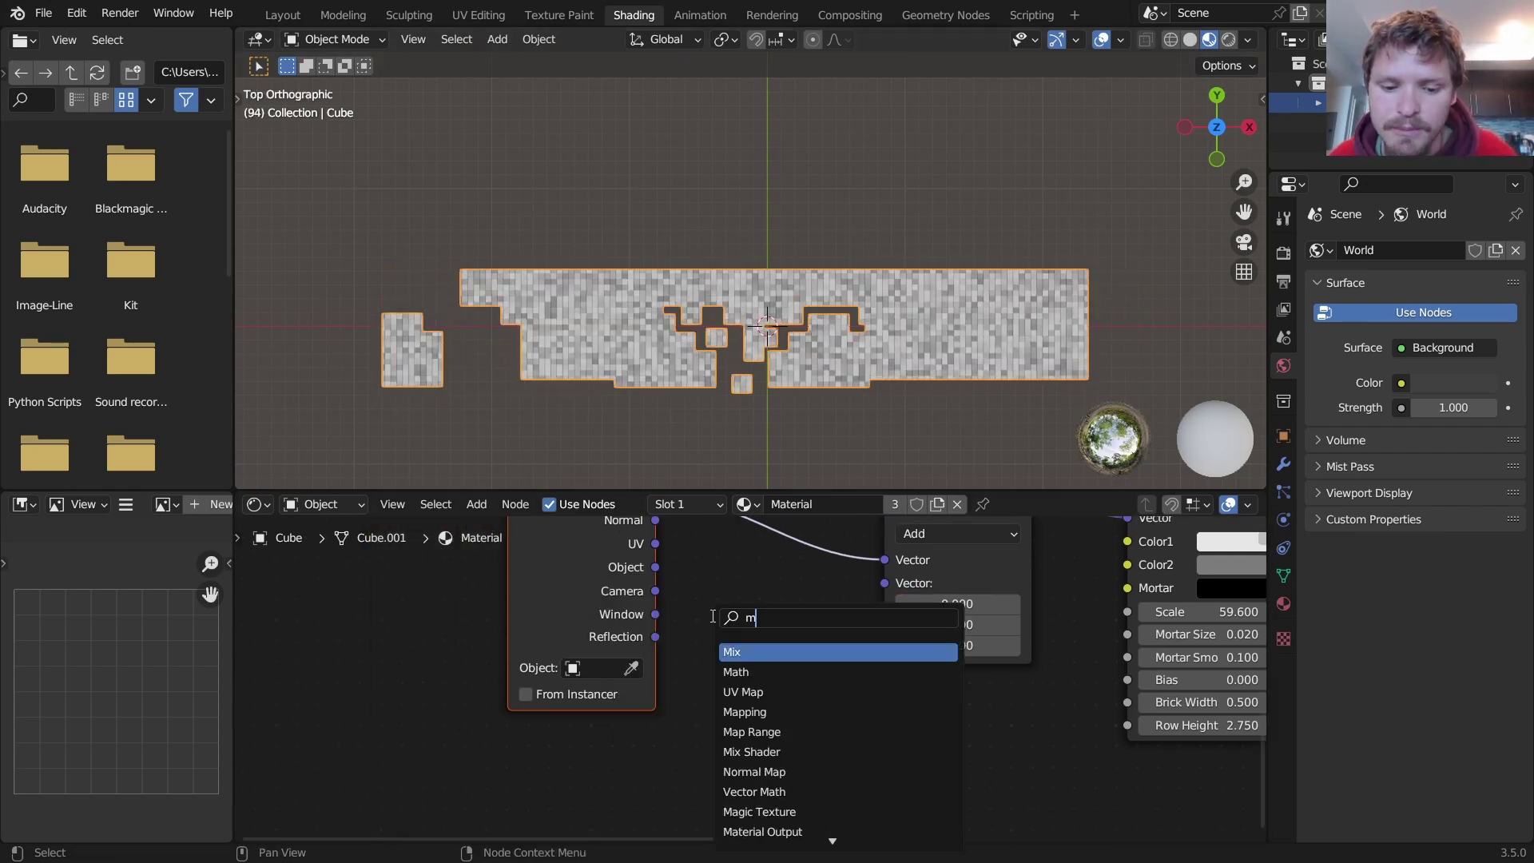
type("at")
key("Return")
left_click(609, 740)
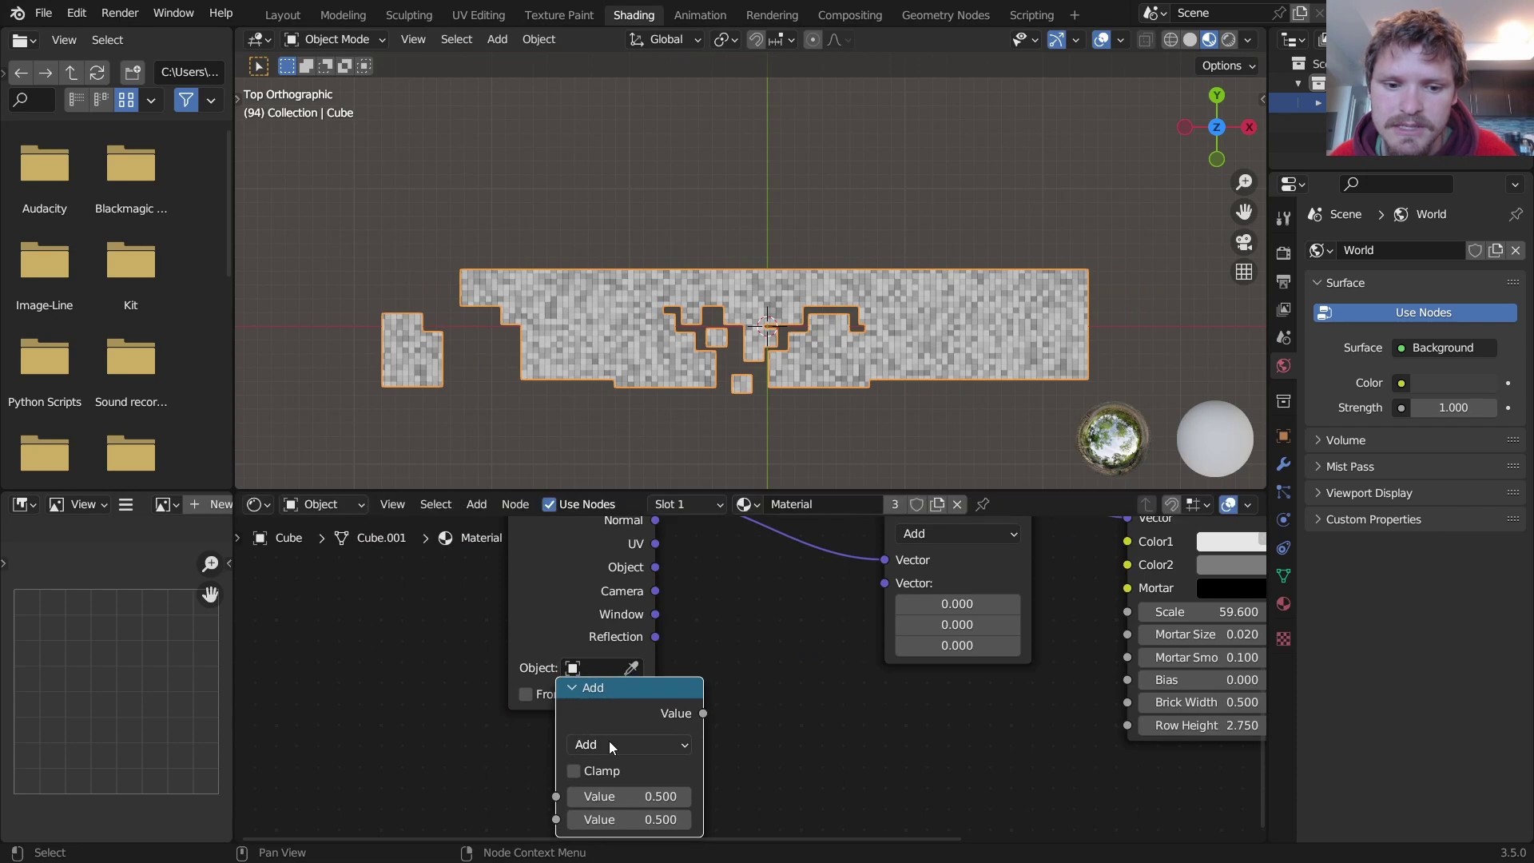
left_click(610, 744)
key("d")
left_click(630, 788)
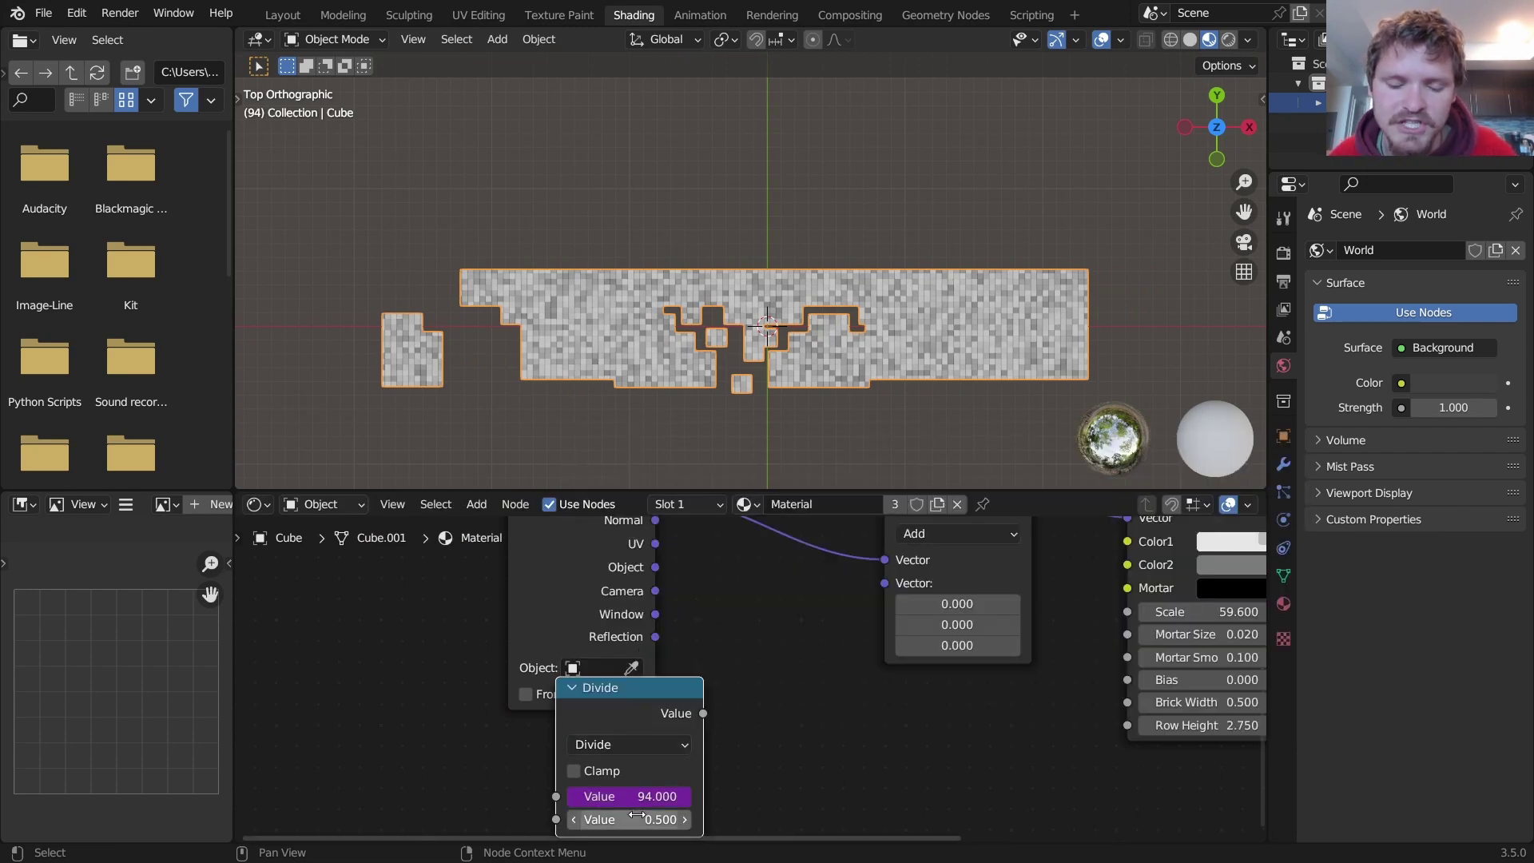
middle_click_drag(631, 791, 686, 747)
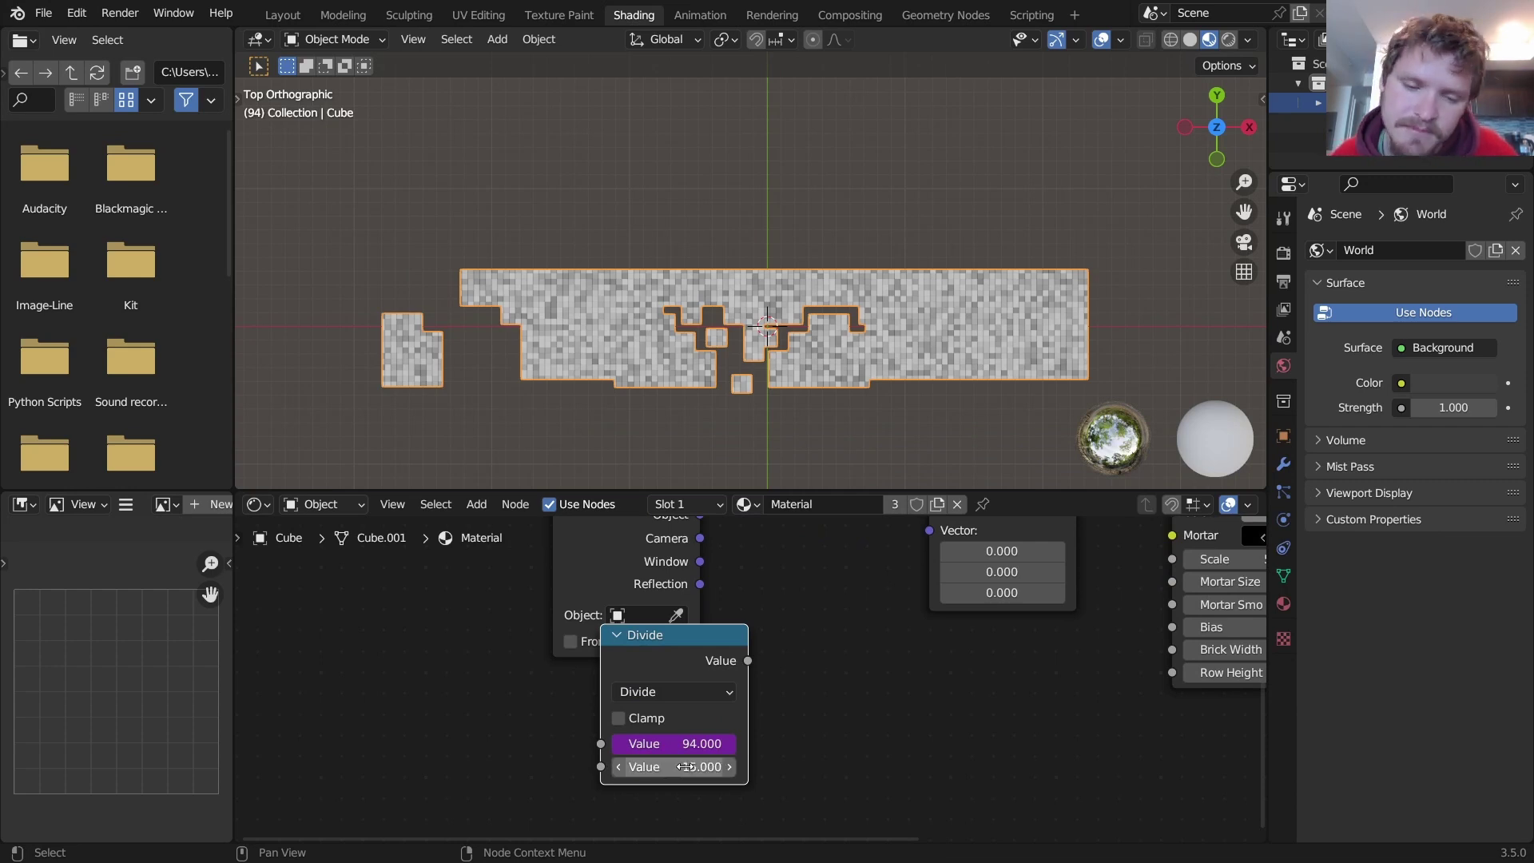
left_click_drag(718, 634, 645, 663)
Duplicate the Divide node, turn the copy into Ceil, and feed Divide into it
key("shift+d")
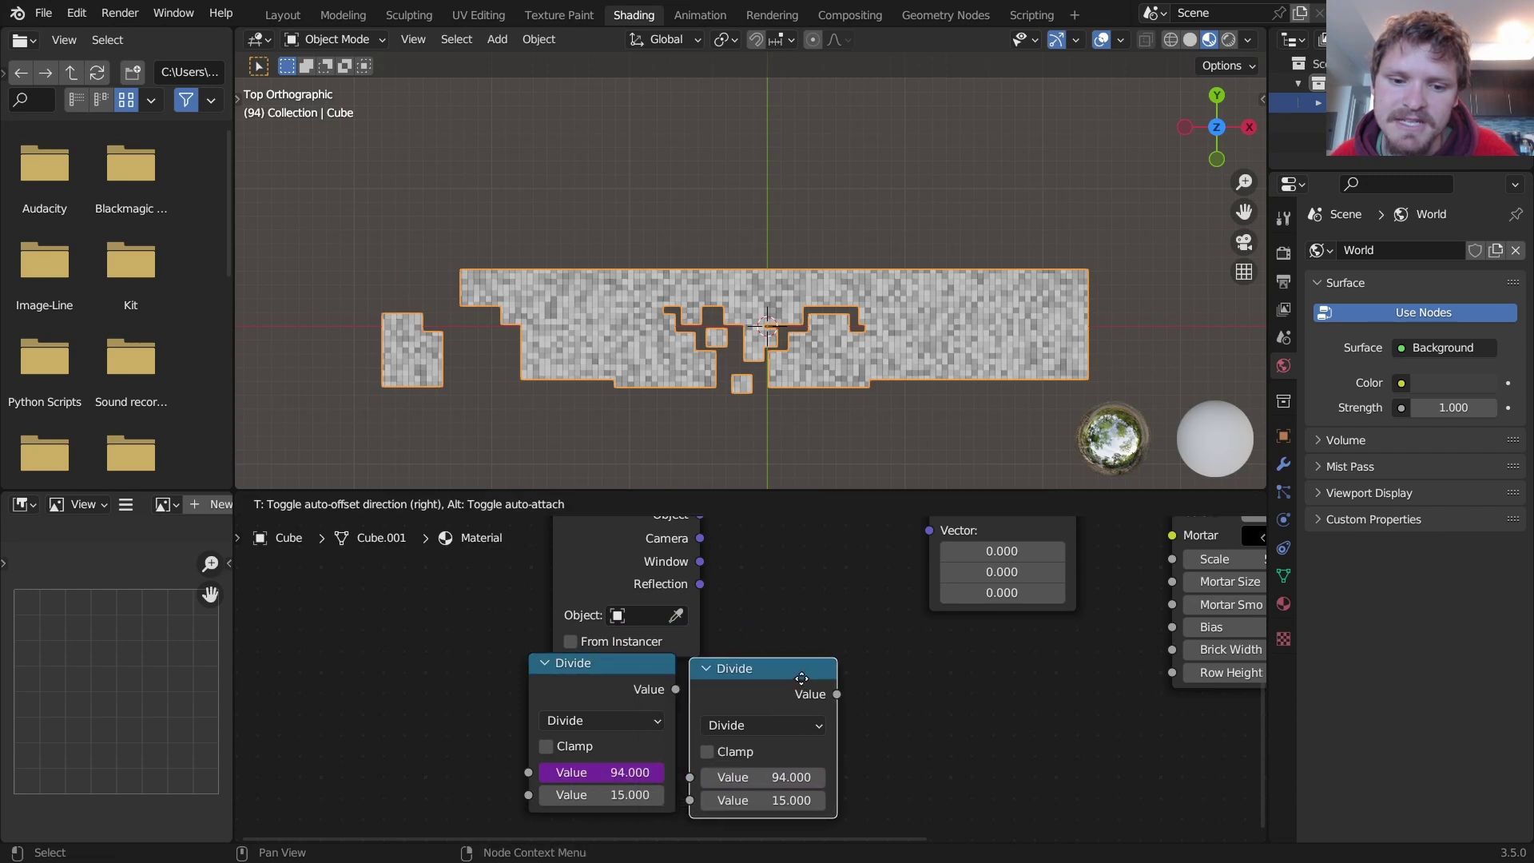
left_click(830, 667)
right_click_drag(662, 721, 763, 723, "alt")
left_click(765, 719)
left_click(1085, 505)
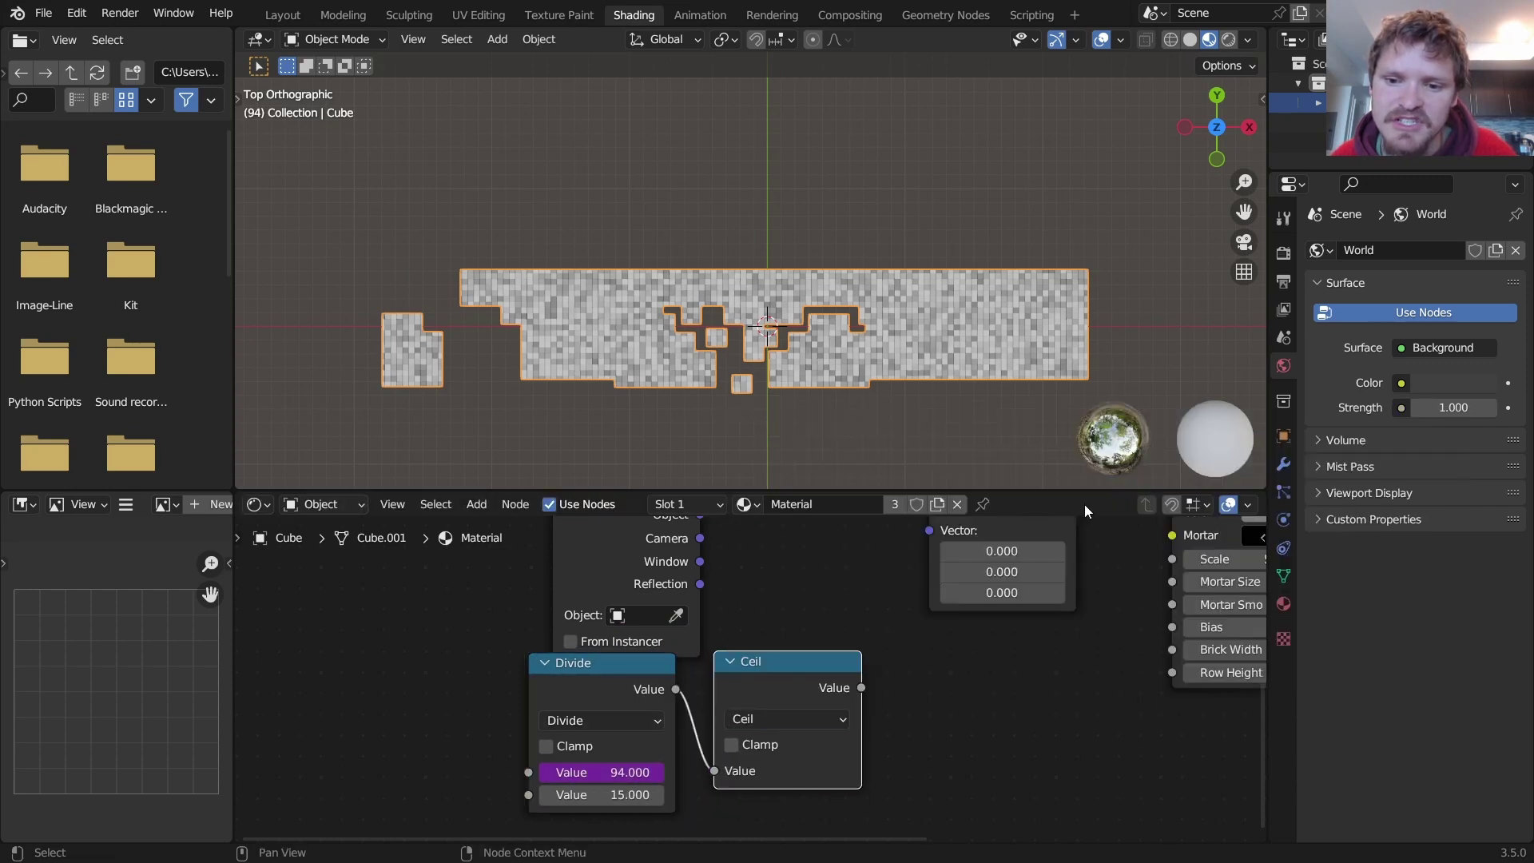
Connect Ceil's output to the Add node's second Vector and play the stepped offset
left_click_drag(907, 758, 631, 729)
key("g")
left_click(492, 752)
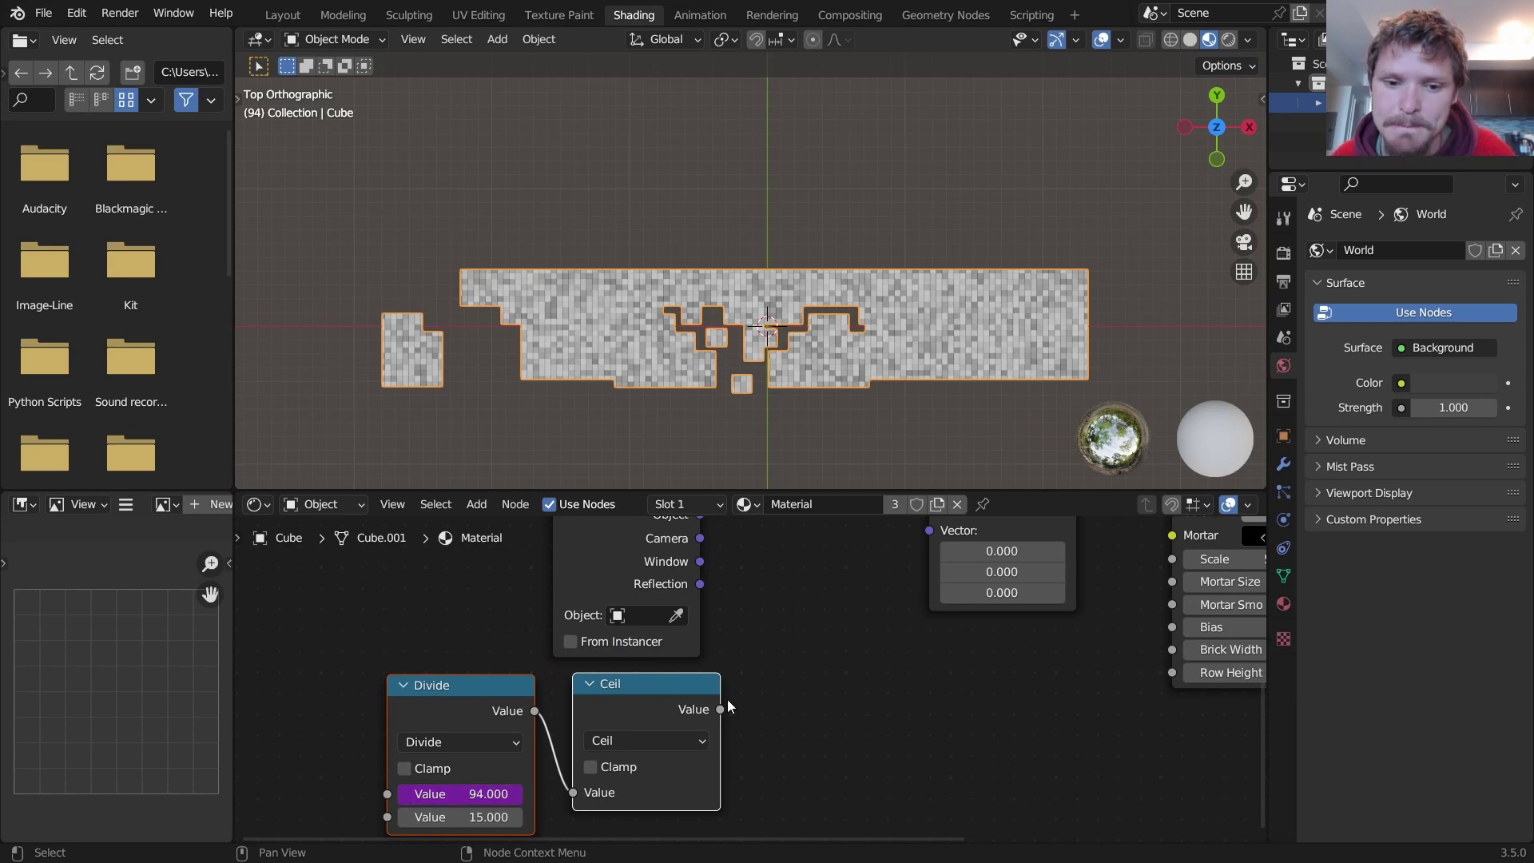
left_click_drag(720, 714, 930, 601)
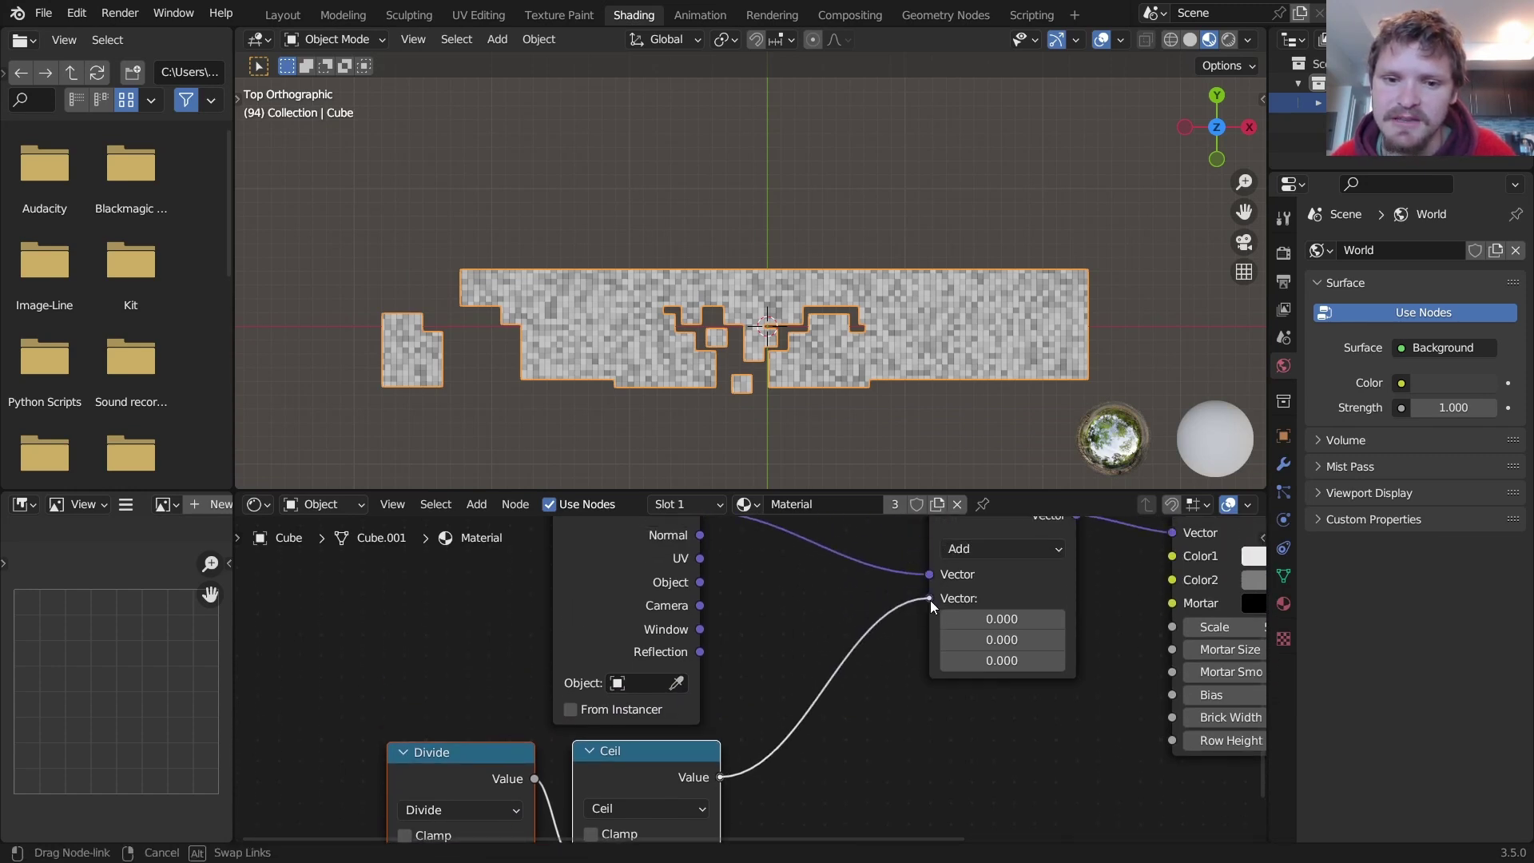
key("space")
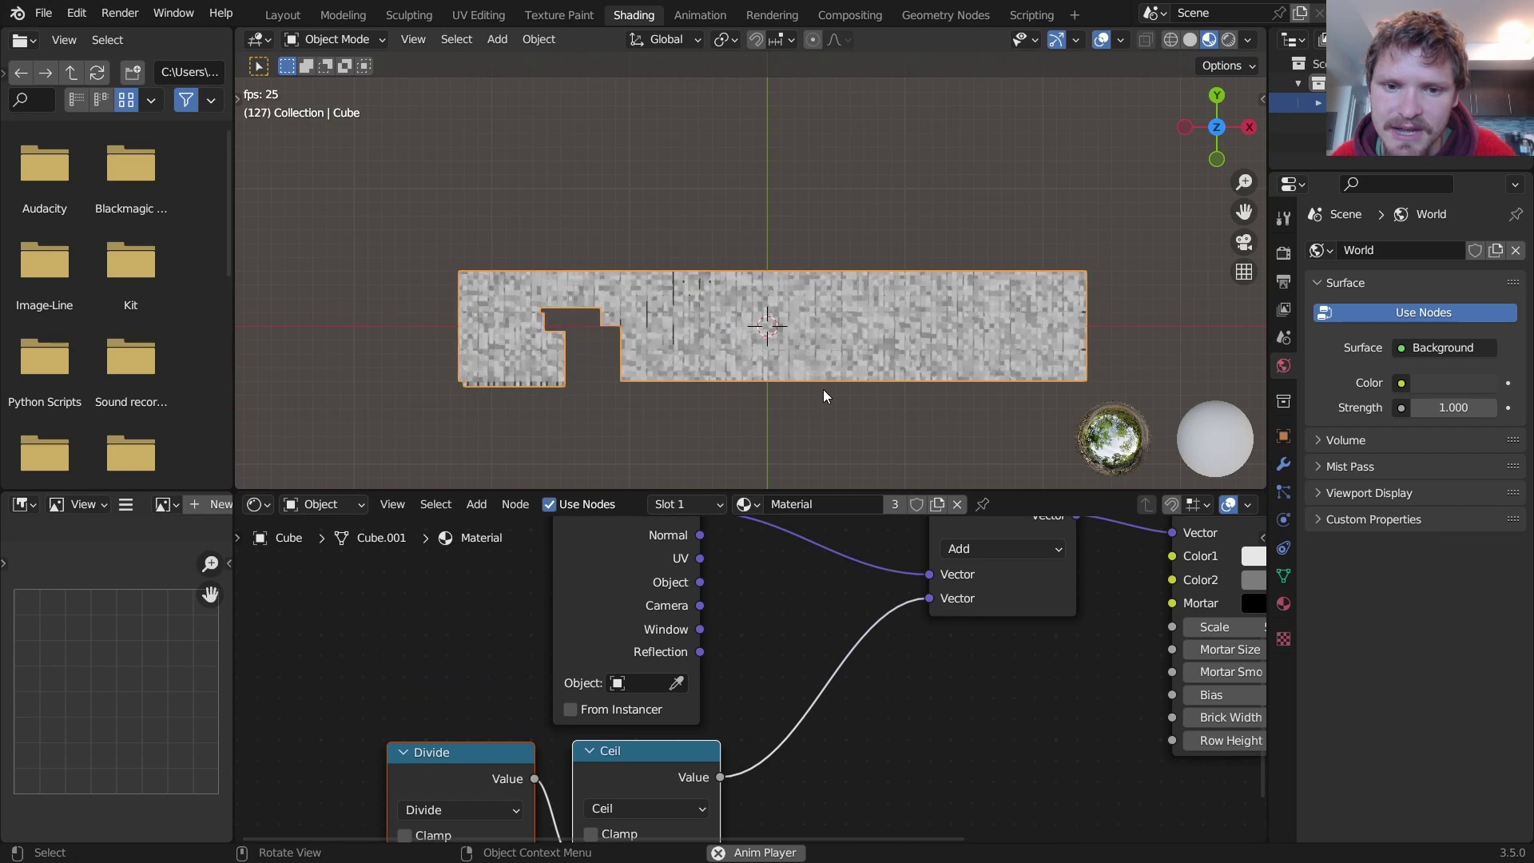
Change the Divide node's divisor from 15 to 24 and stop playback
middle_click_drag(519, 813, 581, 652)
left_click(551, 721)
type("25")
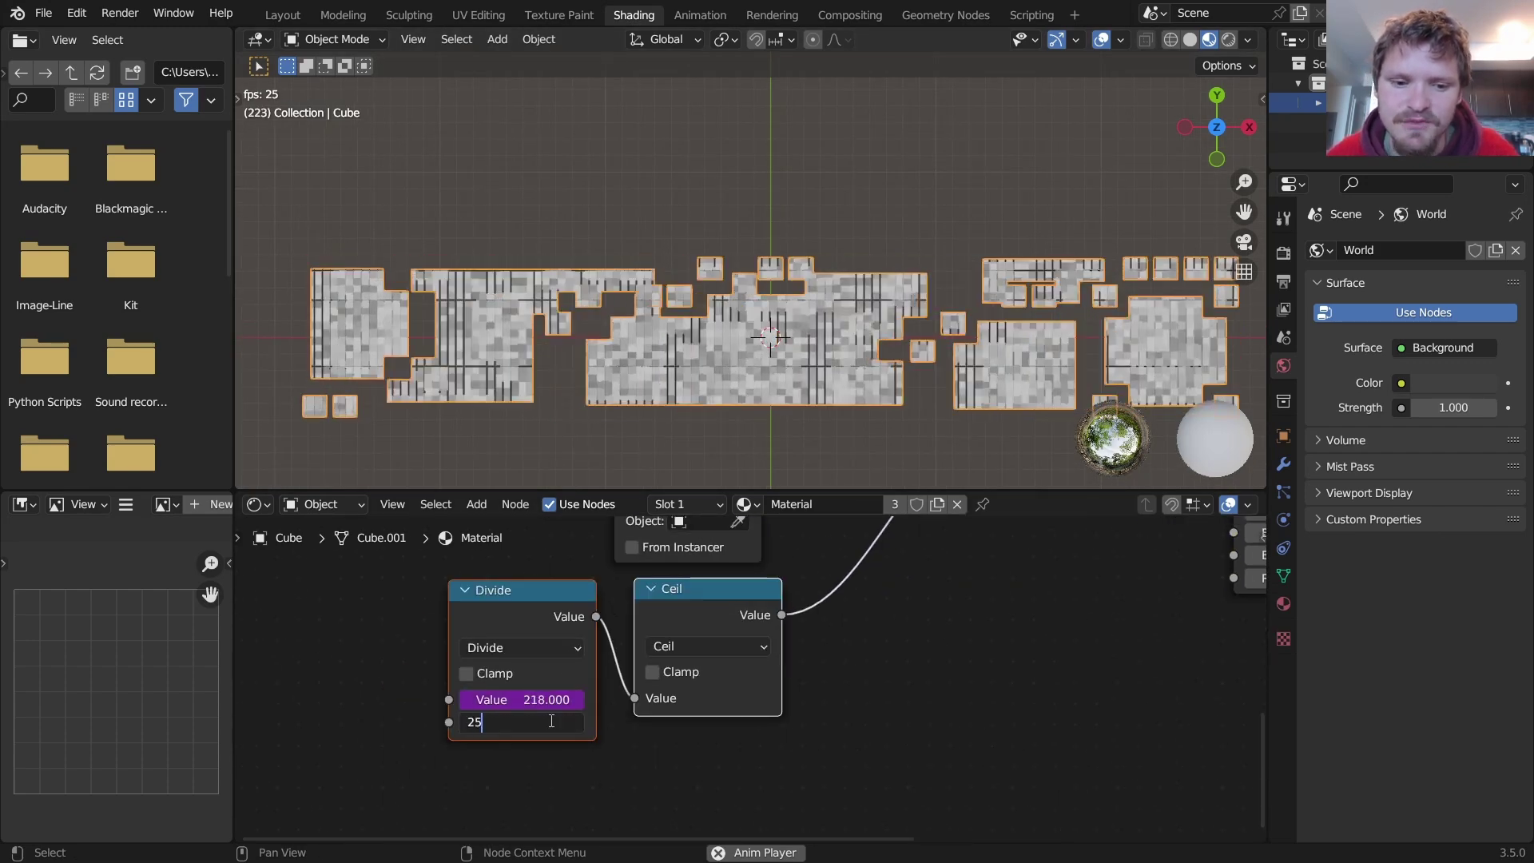
key("BackSpace")
key("BackSpace")
type("24")
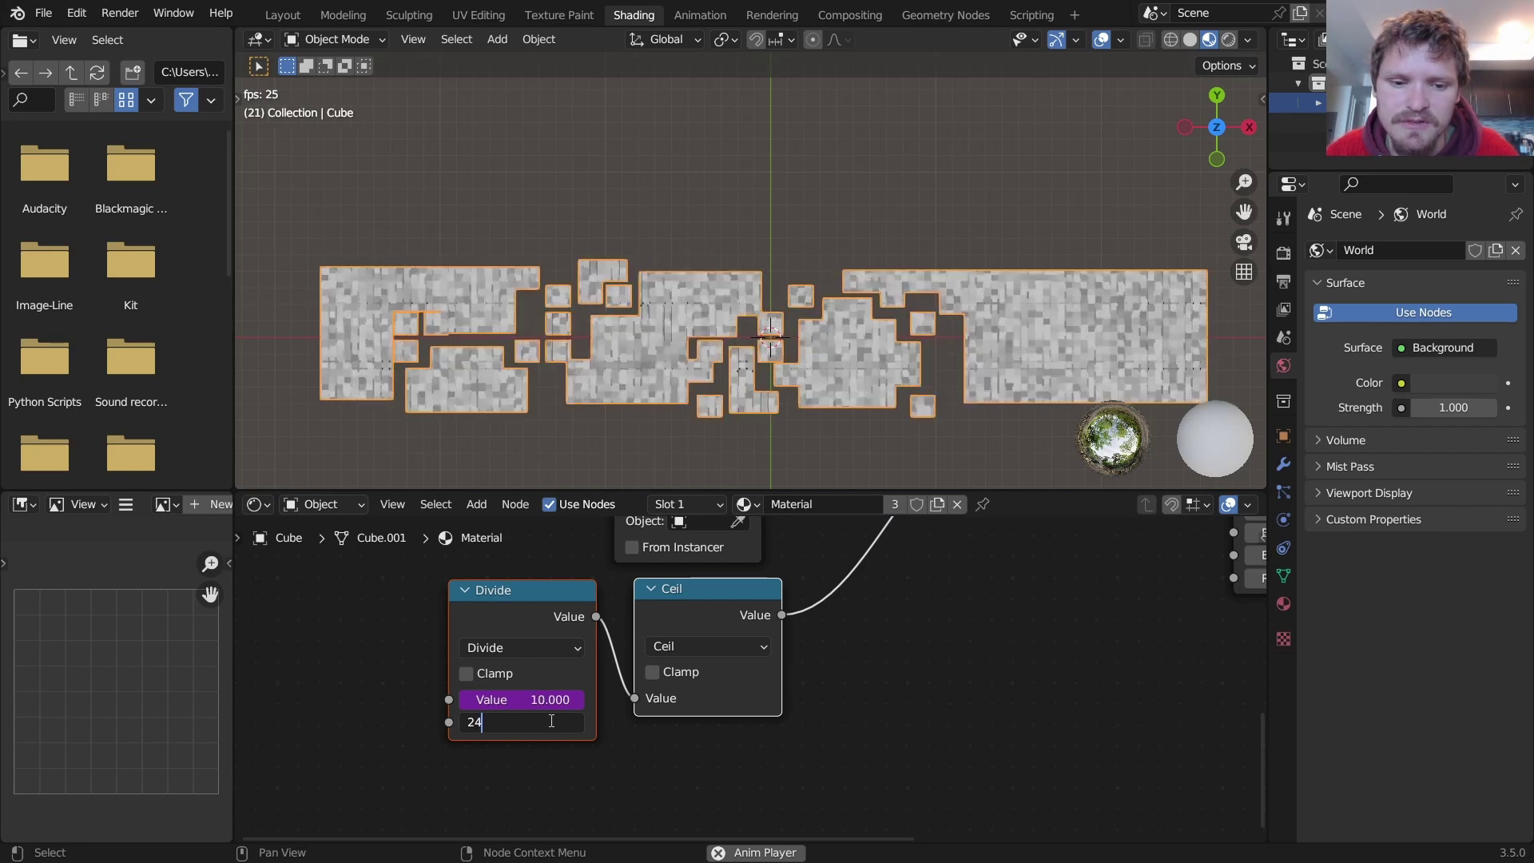
key("Return")
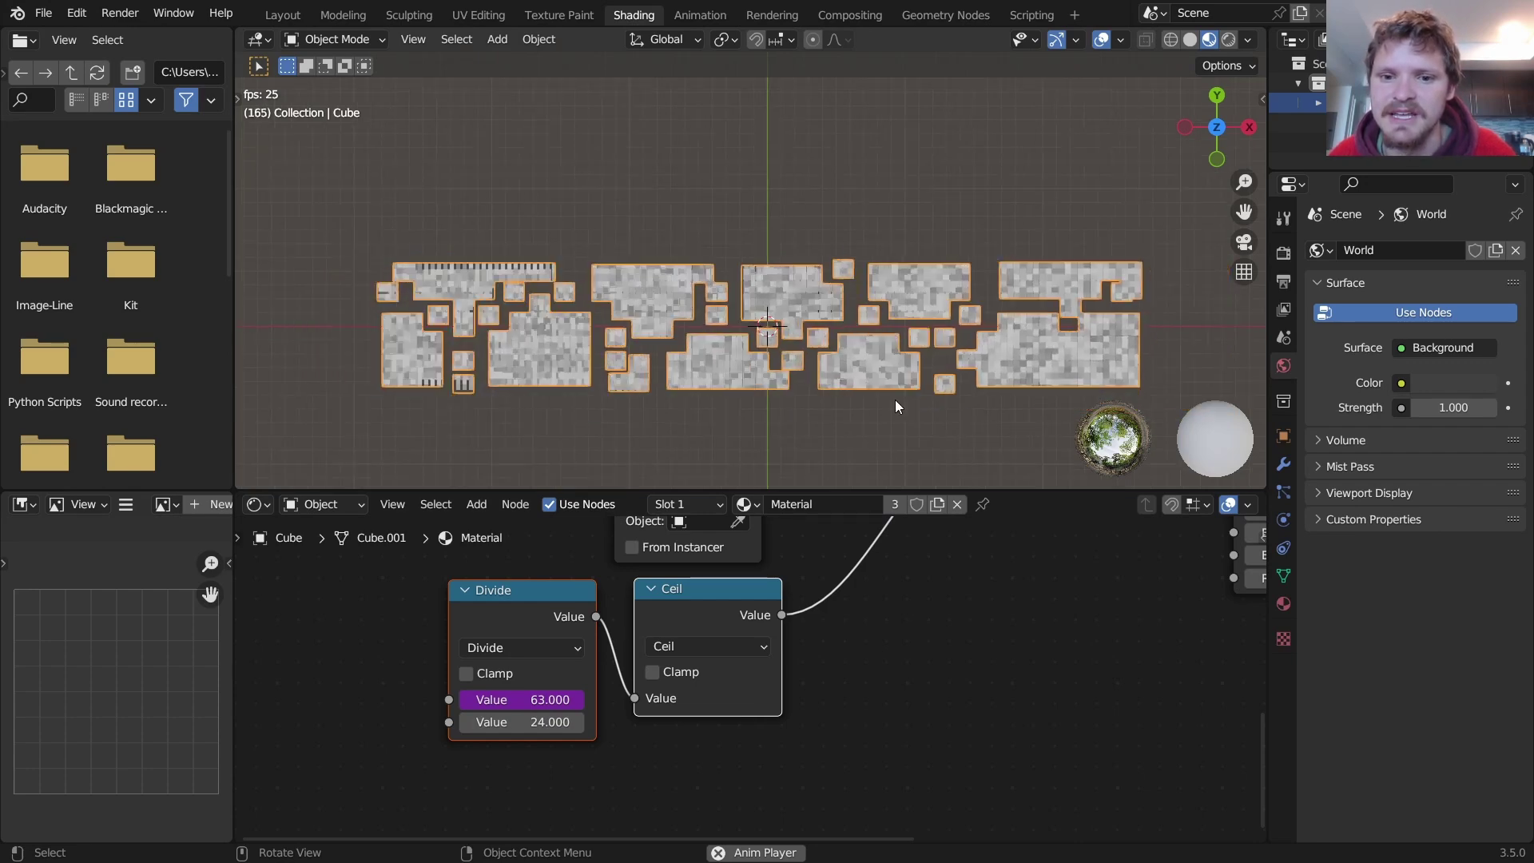
key("space")
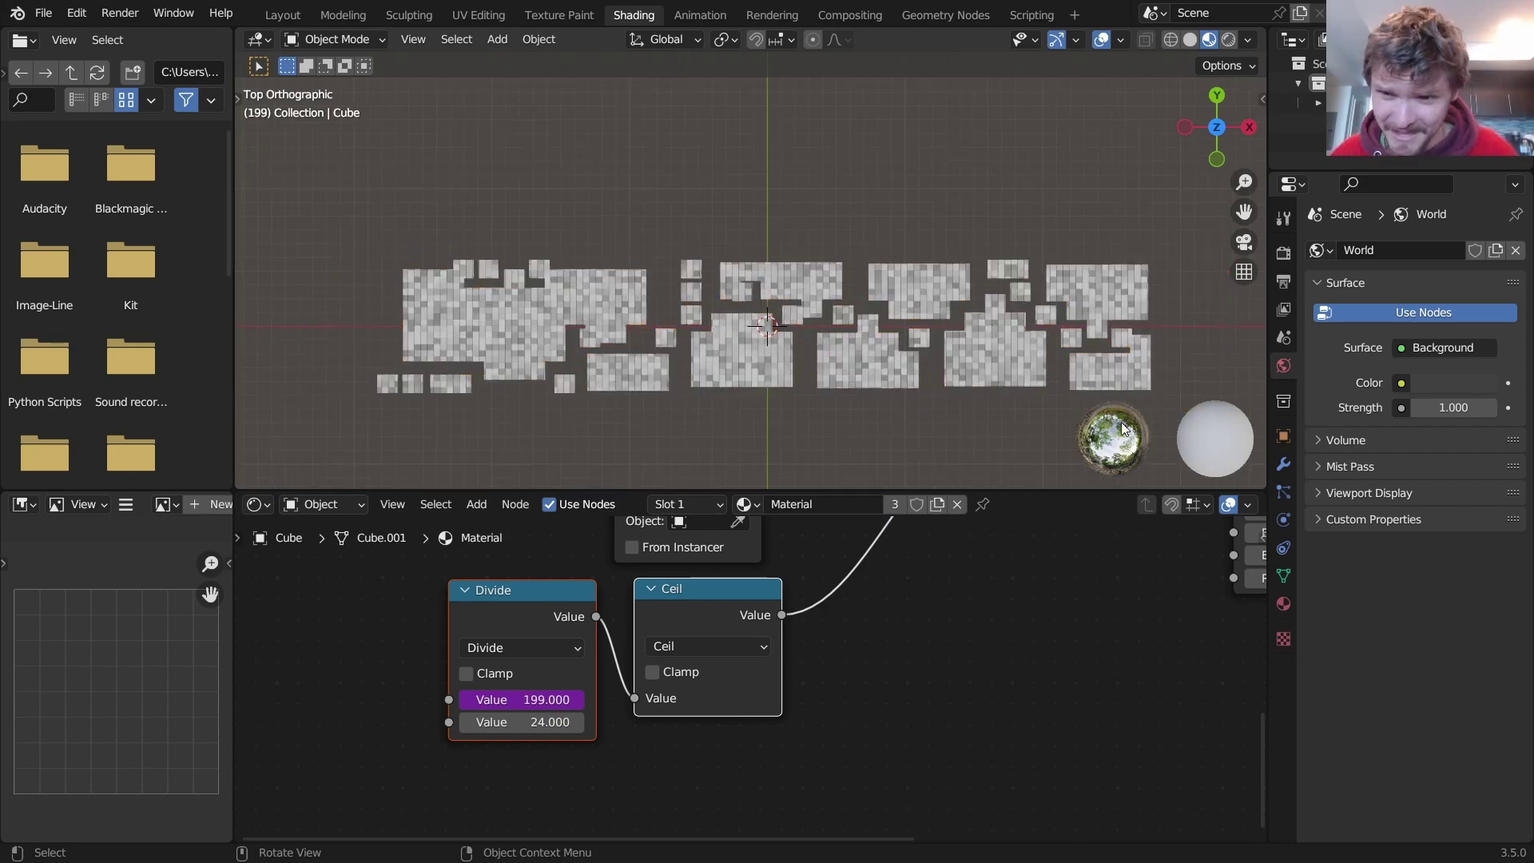
Make the world colour black, view Rendered shading without overlays, and exit fullscreen
left_click(1436, 388)
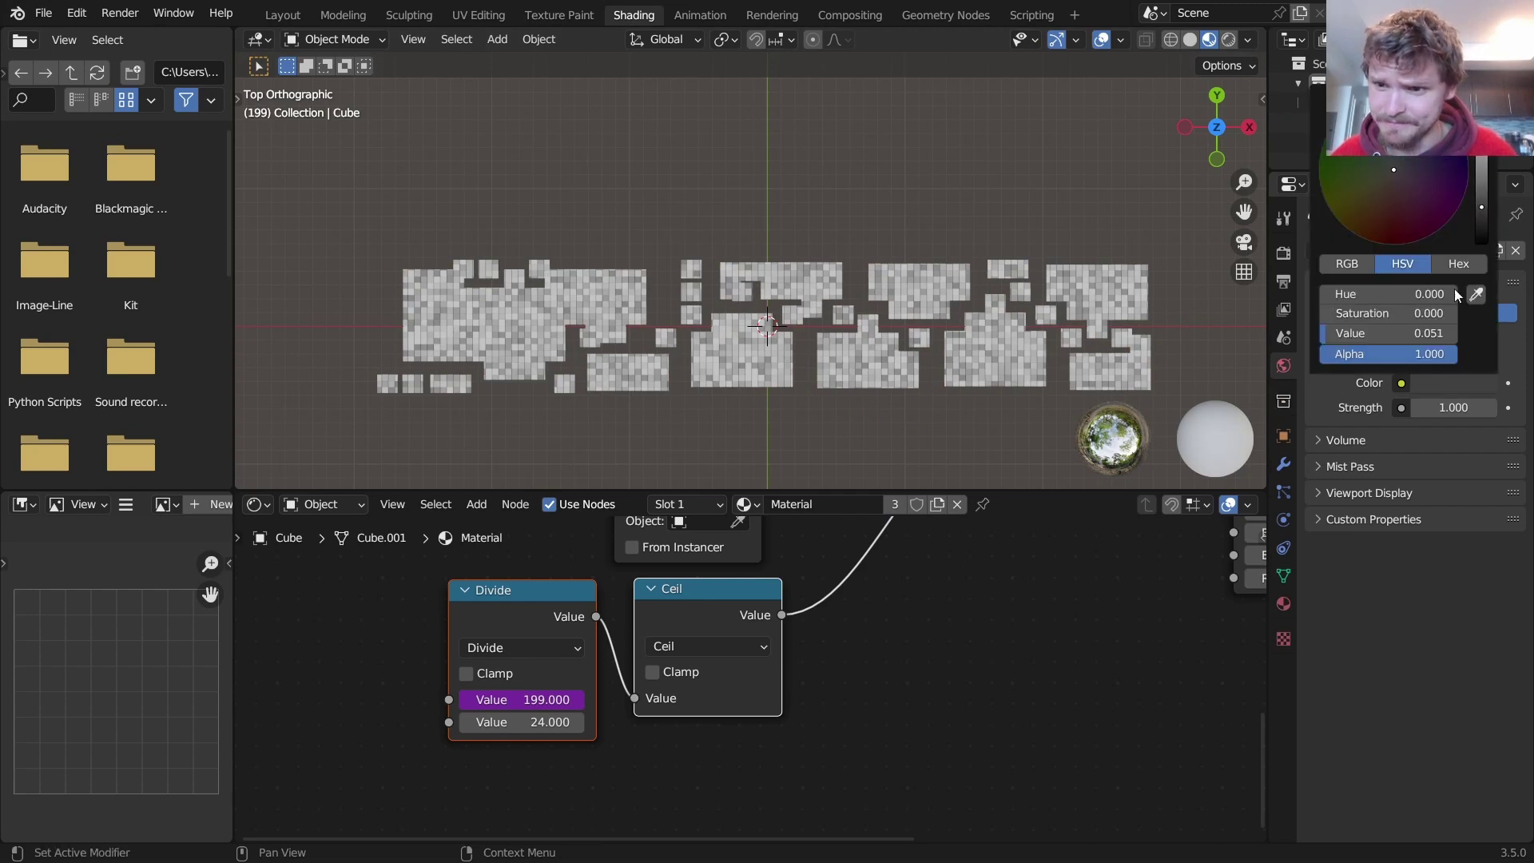
left_click(1482, 241)
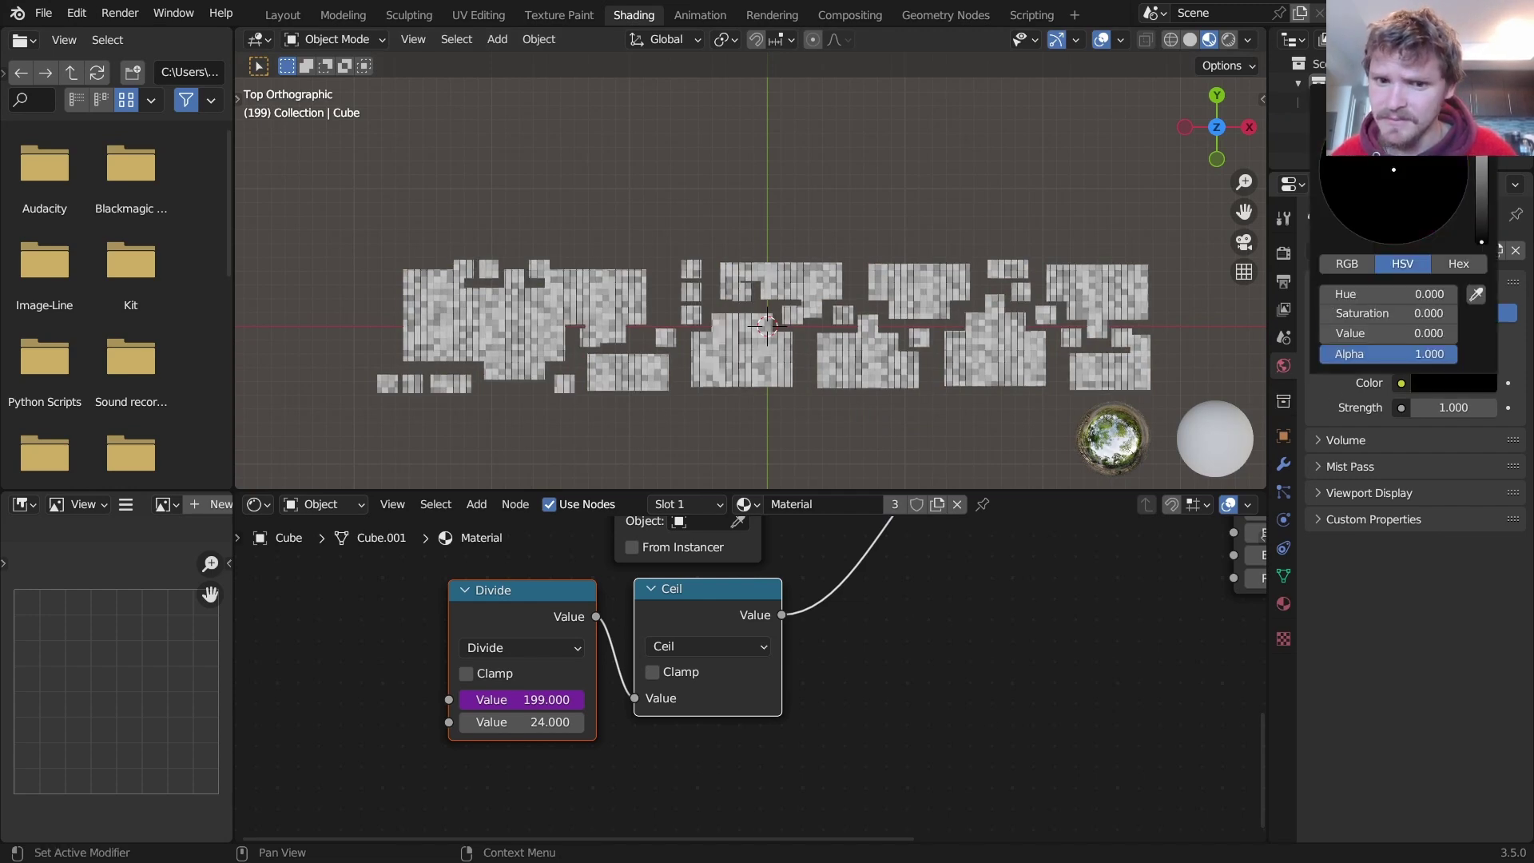
left_click(1229, 42)
left_click(1101, 40)
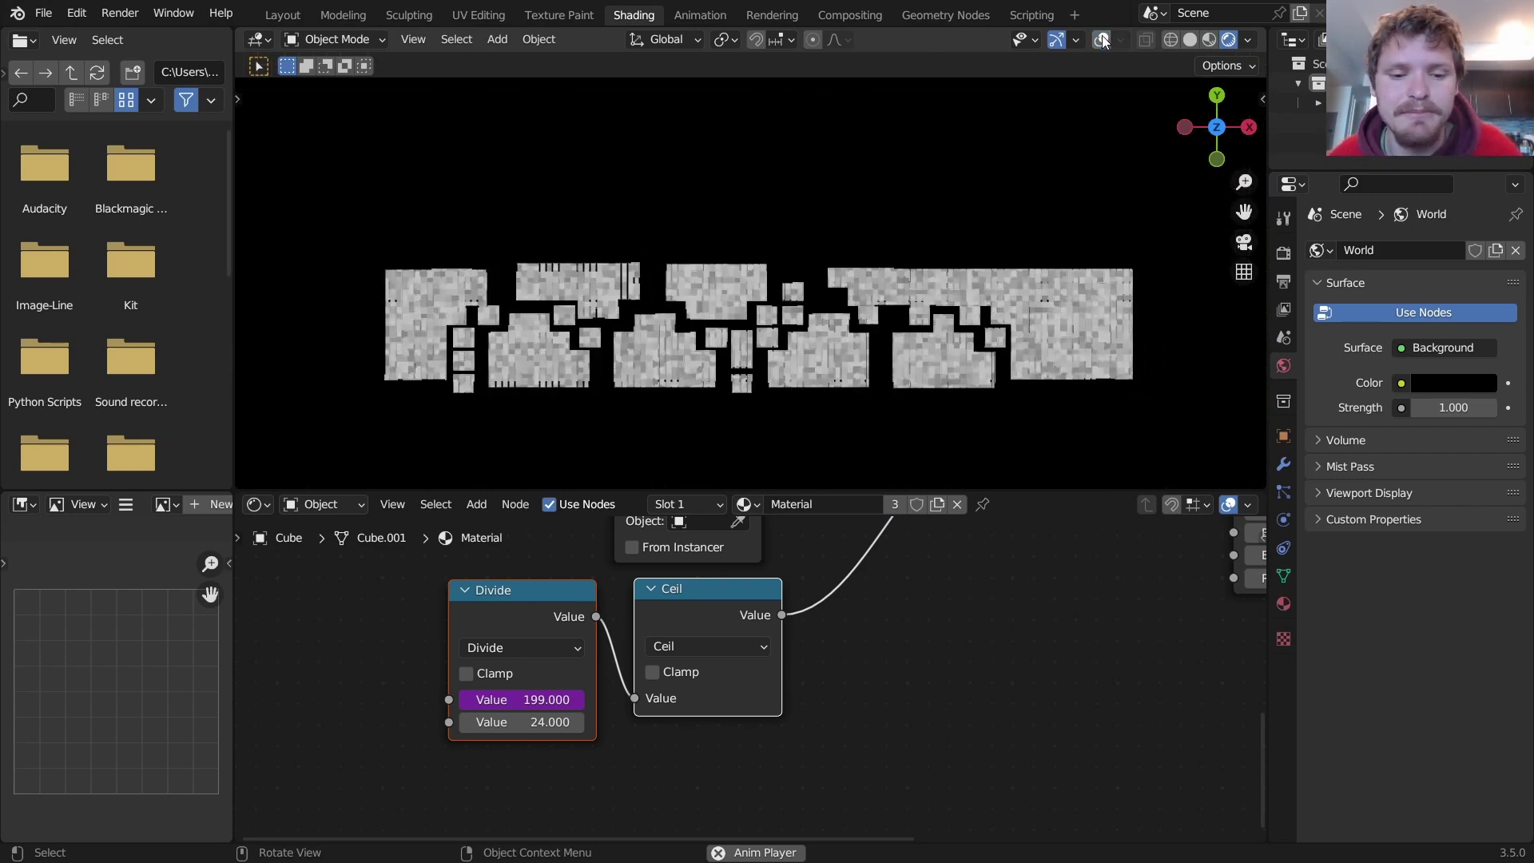
key("ctrl+alt+f")
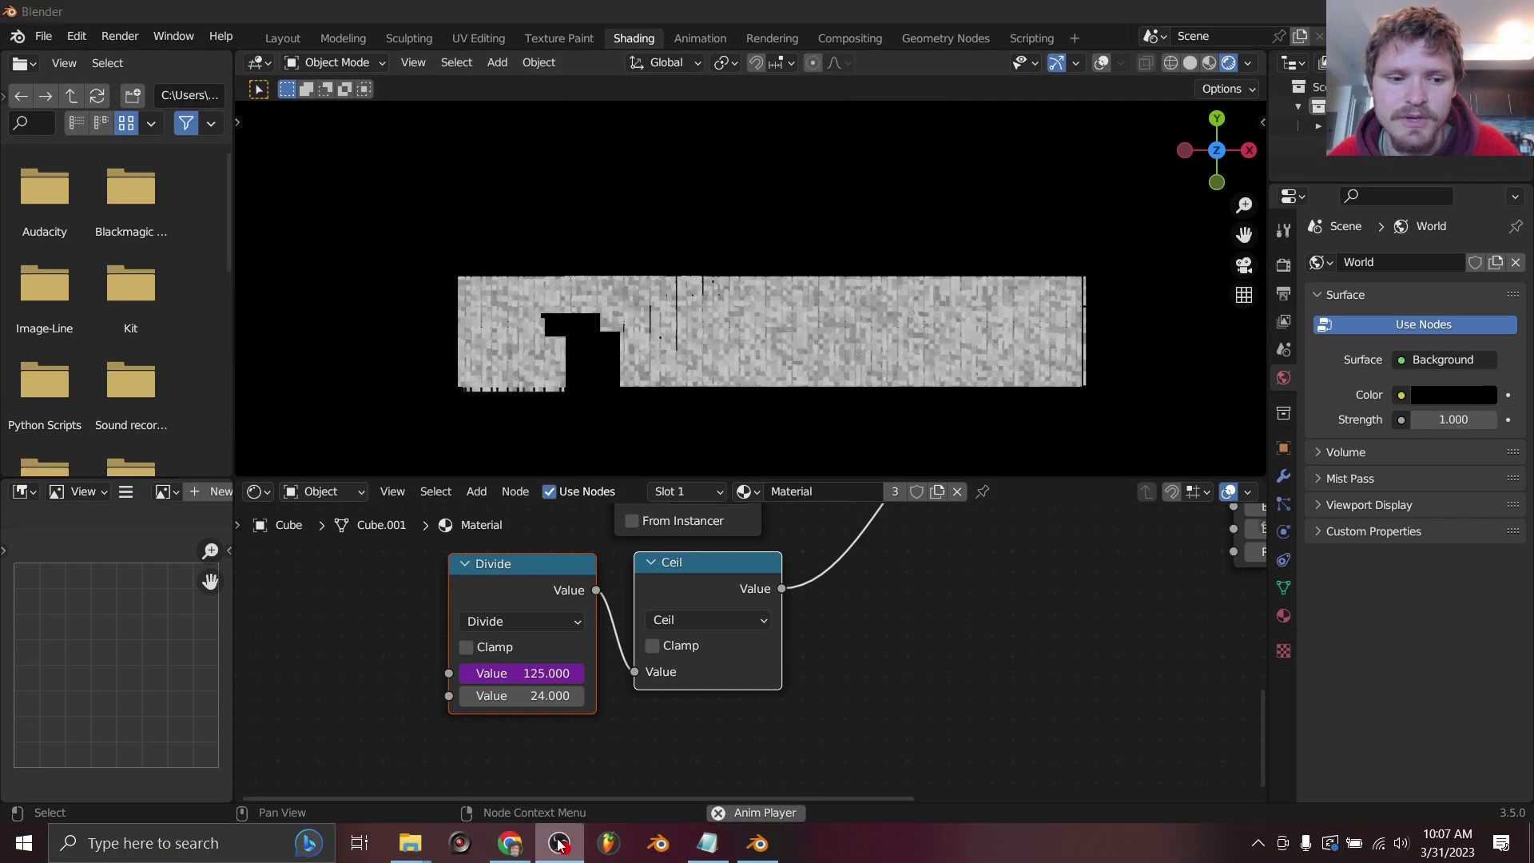